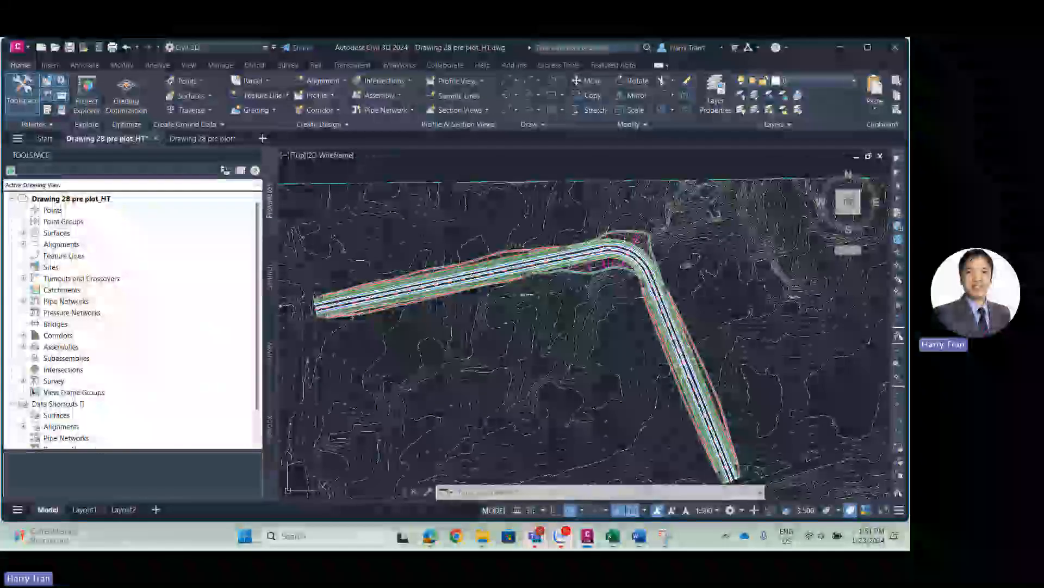
Start a new sample line group for the centreline alignment "Alignment - Proposed Urban raod - 2".
{"action": "middle_click_drag", "start_coordinate": [614, 369], "coordinate": [508, 361]}
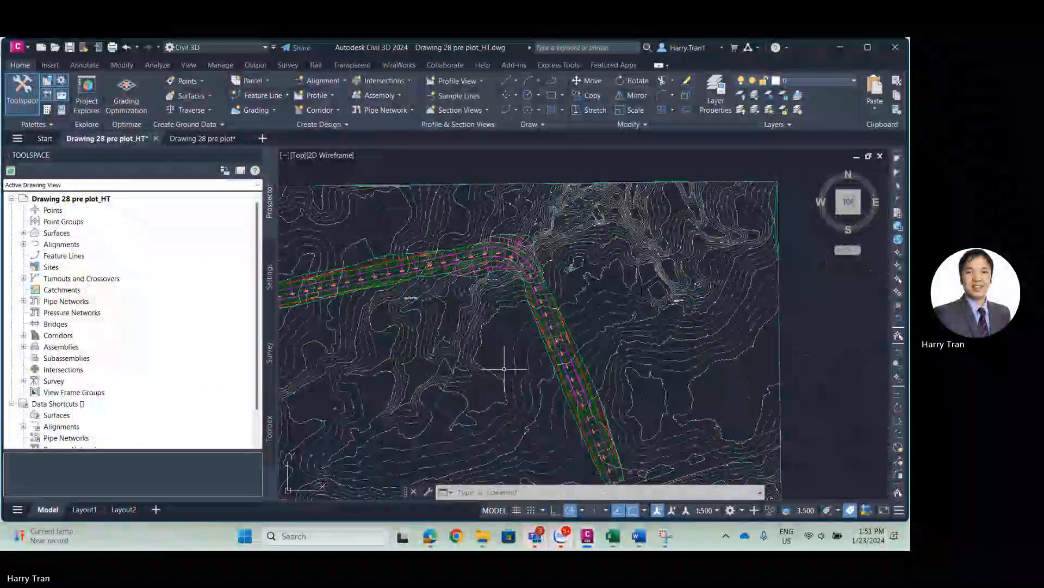
{"action": "scroll", "coordinate": [578, 349], "scroll_direction": "up", "scroll_amount": 5}
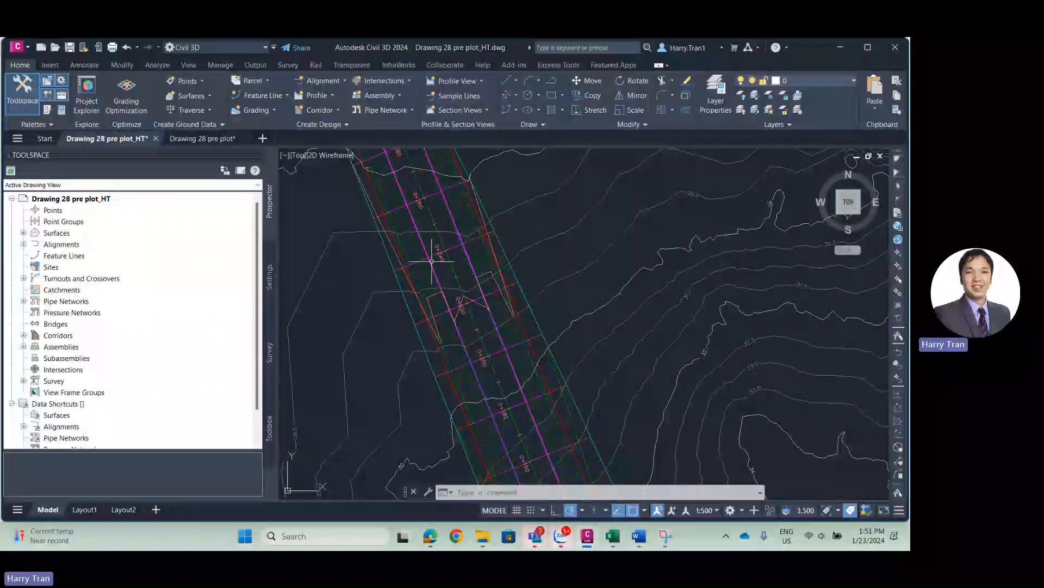
{"action": "scroll", "coordinate": [429, 263], "scroll_direction": "down", "scroll_amount": 4}
{"action": "middle_click_drag", "start_coordinate": [395, 270], "coordinate": [588, 288]}
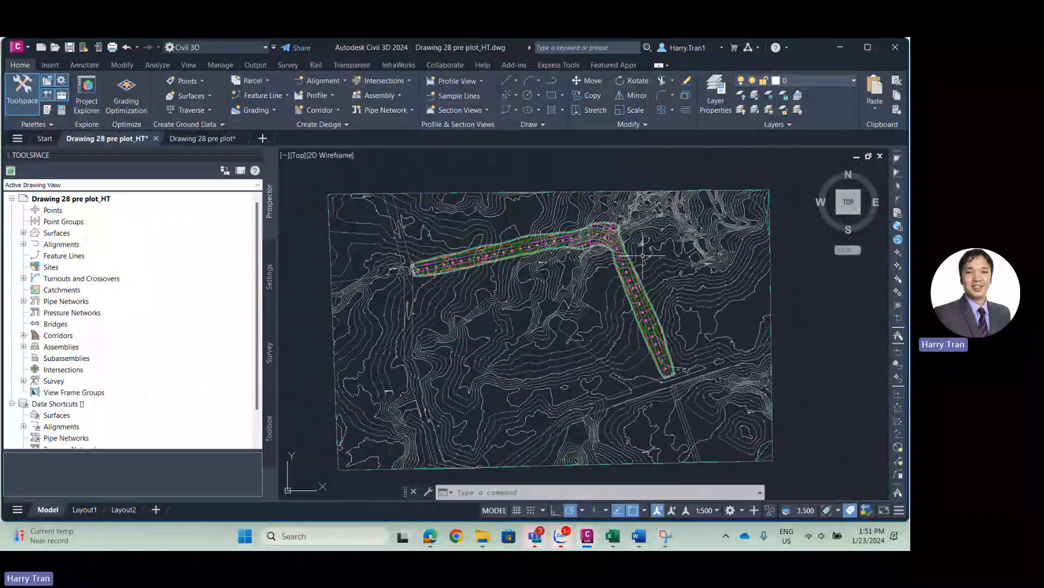
{"action": "scroll", "coordinate": [620, 224], "scroll_direction": "up", "scroll_amount": 4}
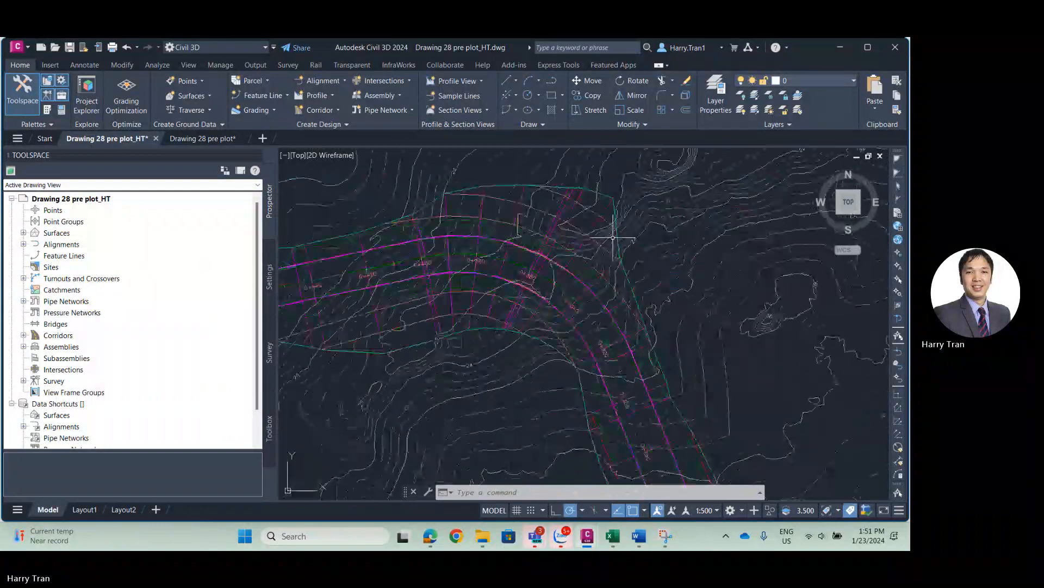
{"action": "left_click", "coordinate": [457, 96]}
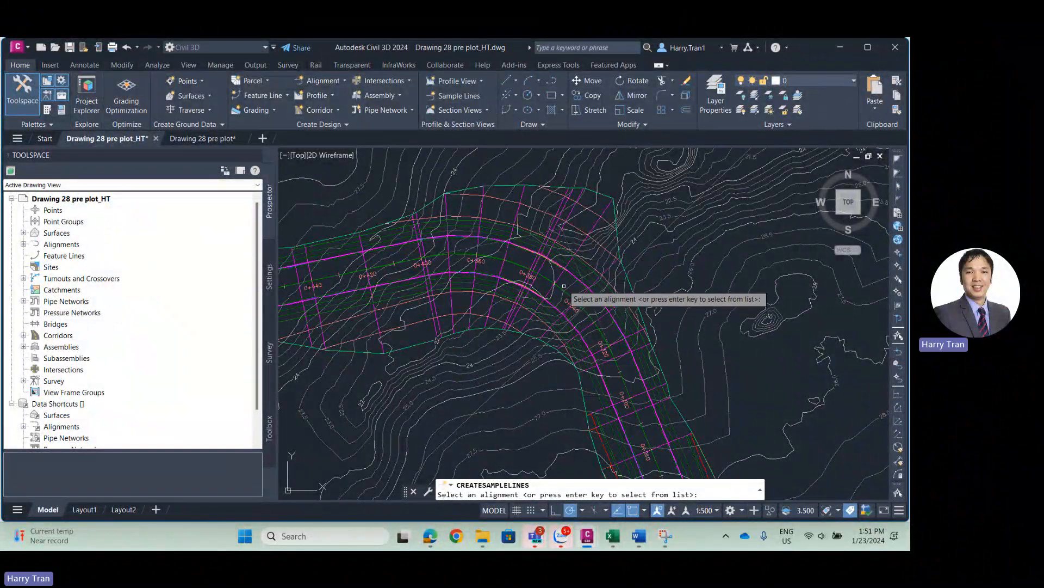
{"action": "scroll", "coordinate": [547, 277], "scroll_direction": "up", "scroll_amount": 3}
{"action": "scroll", "coordinate": [525, 276], "scroll_direction": "up", "scroll_amount": 1}
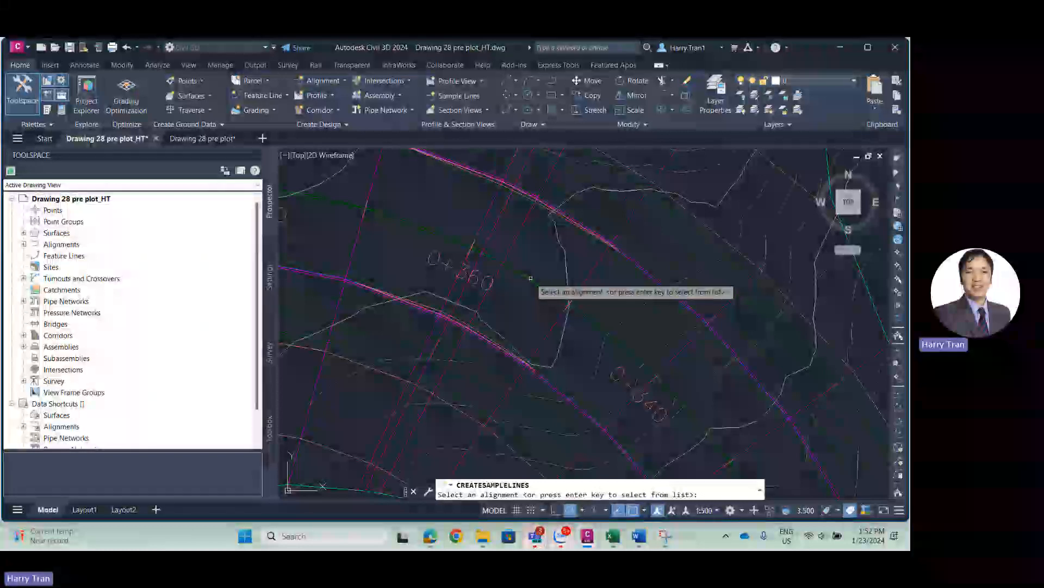
{"action": "scroll", "coordinate": [531, 281], "scroll_direction": "down", "scroll_amount": 2}
{"action": "key", "text": "Return"}
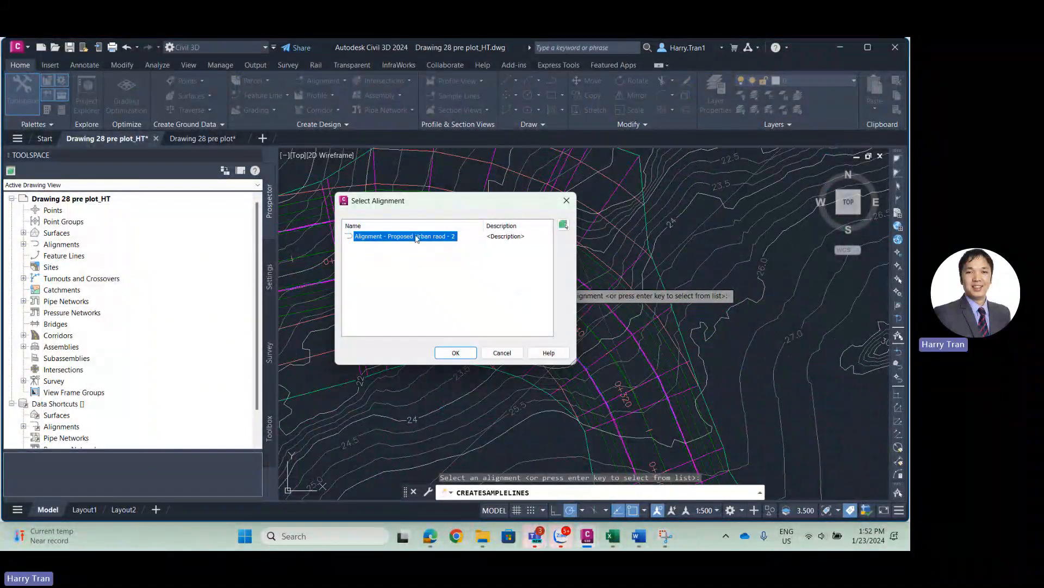
{"action": "left_click", "coordinate": [462, 357]}
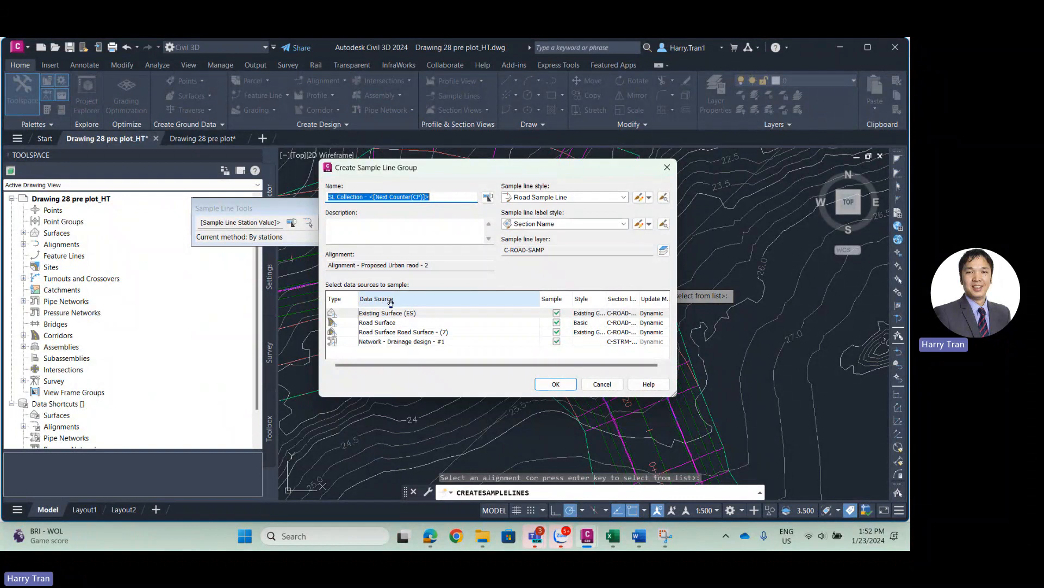
Accept the sample line group with the existing surface, road corridor, road corridor surface and drainage network all sampled.
{"action": "left_click", "coordinate": [385, 314]}
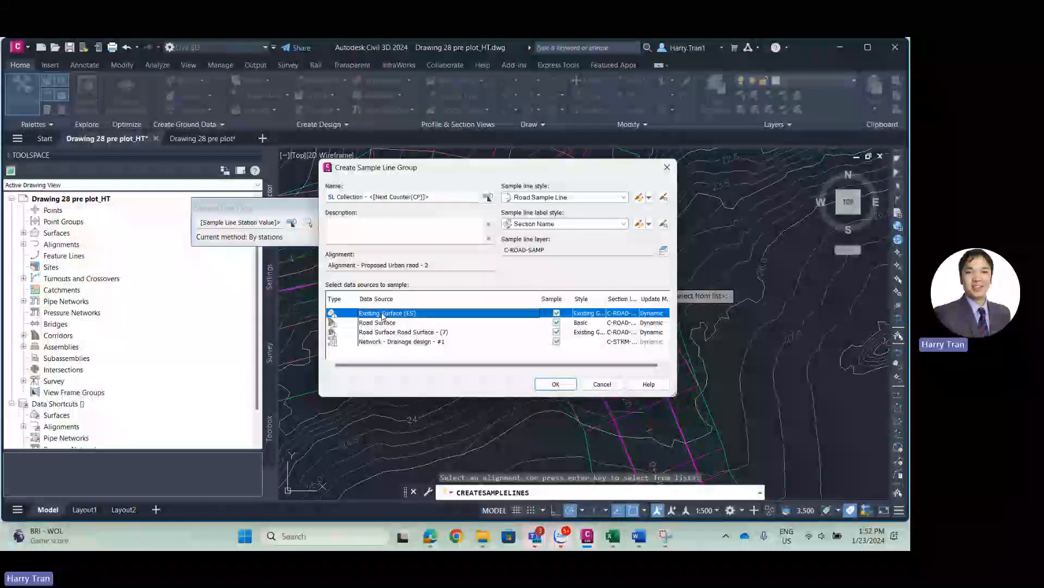
{"action": "left_click", "coordinate": [385, 323]}
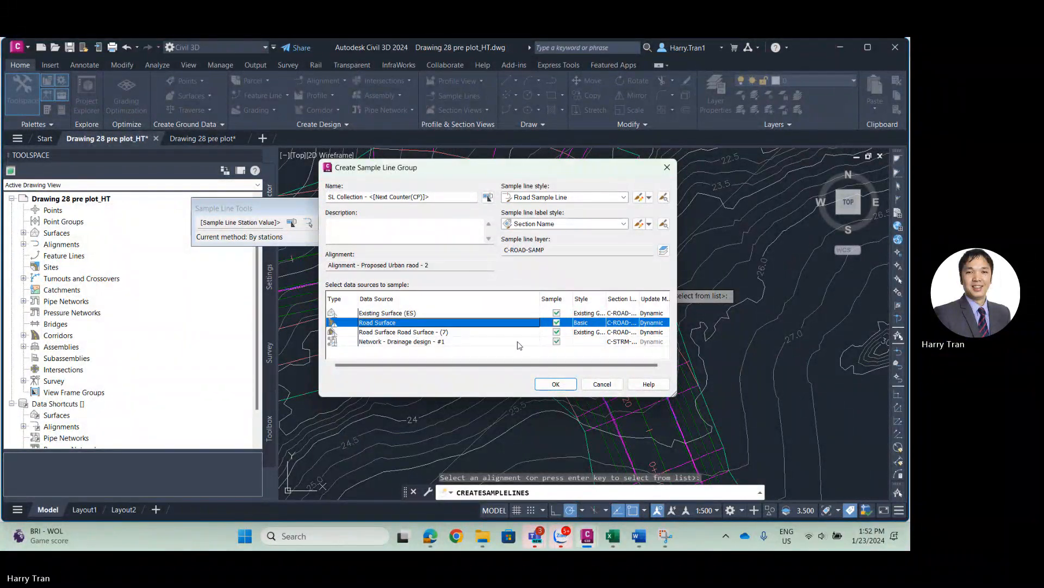
{"action": "left_click", "coordinate": [413, 332]}
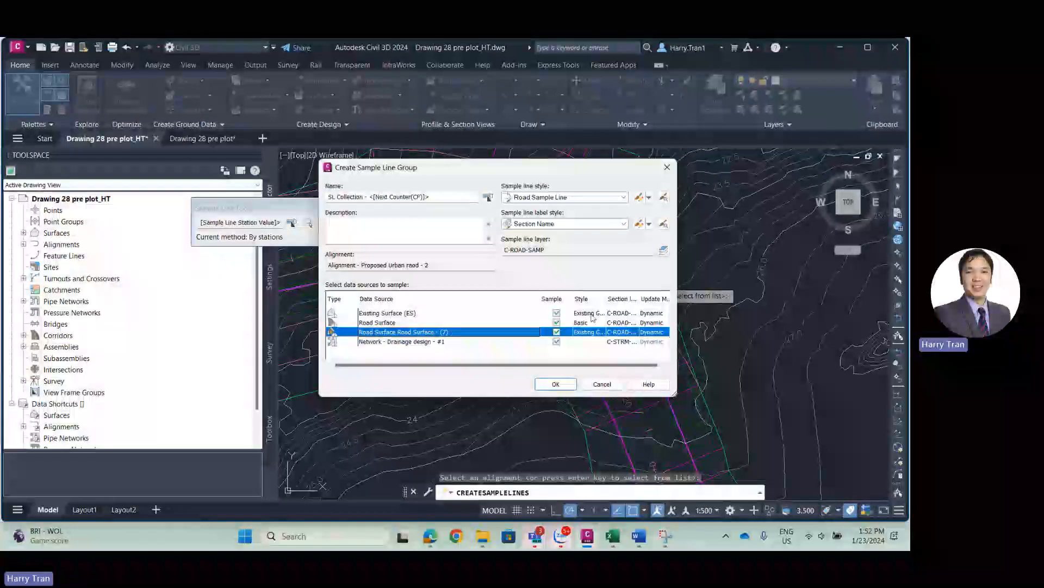
{"action": "left_click", "coordinate": [556, 388]}
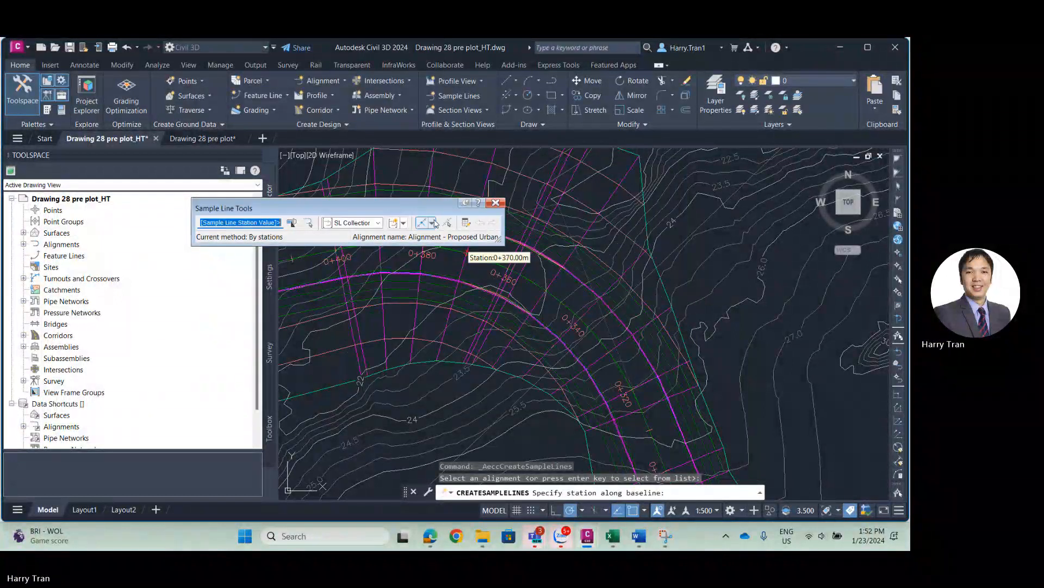
Create sample lines by station range over the full alignment, with 20 m swath widths and increments of 20 m on tangents and 10 m on curves.
{"action": "left_click", "coordinate": [432, 224]}
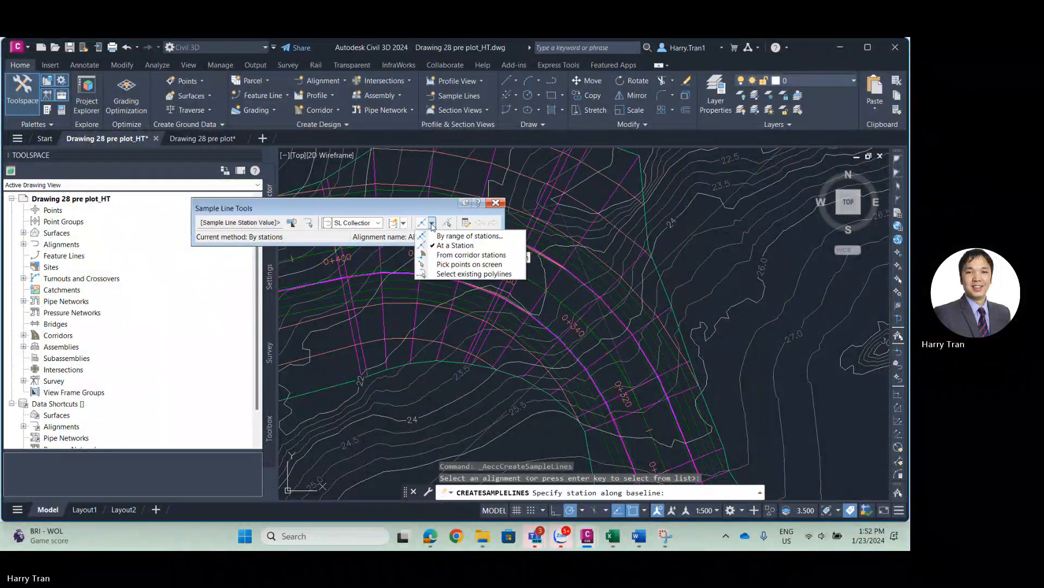
{"action": "left_click", "coordinate": [468, 237]}
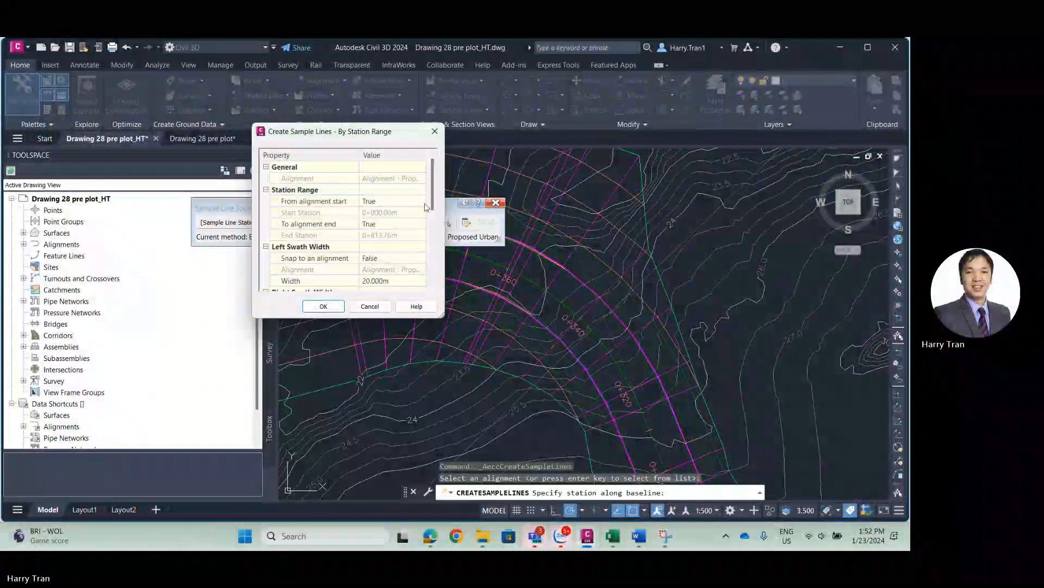
{"action": "left_click_drag", "start_coordinate": [432, 197], "coordinate": [442, 219]}
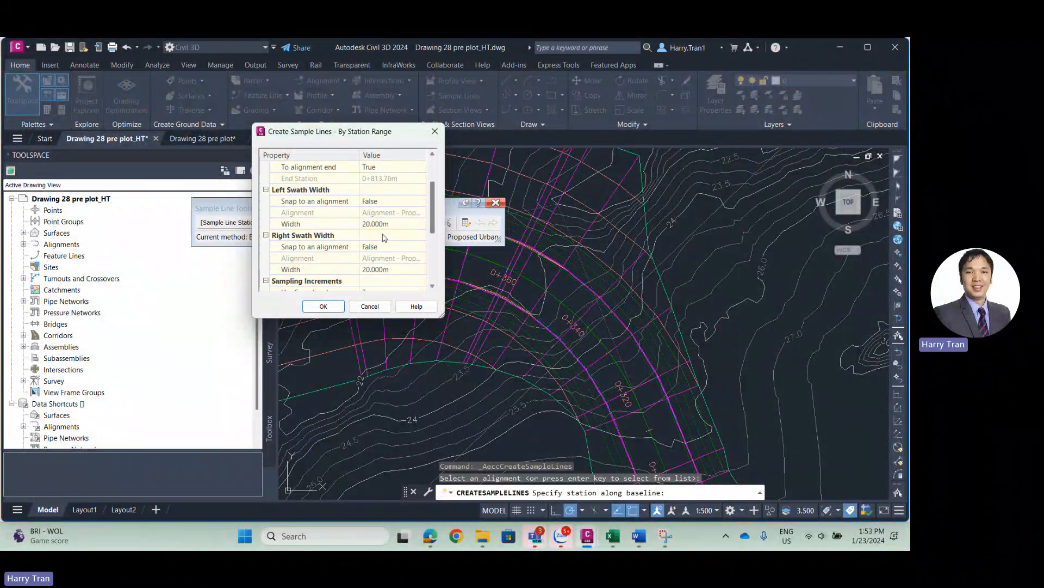
{"action": "scroll", "coordinate": [431, 227], "scroll_direction": "down", "scroll_amount": 2}
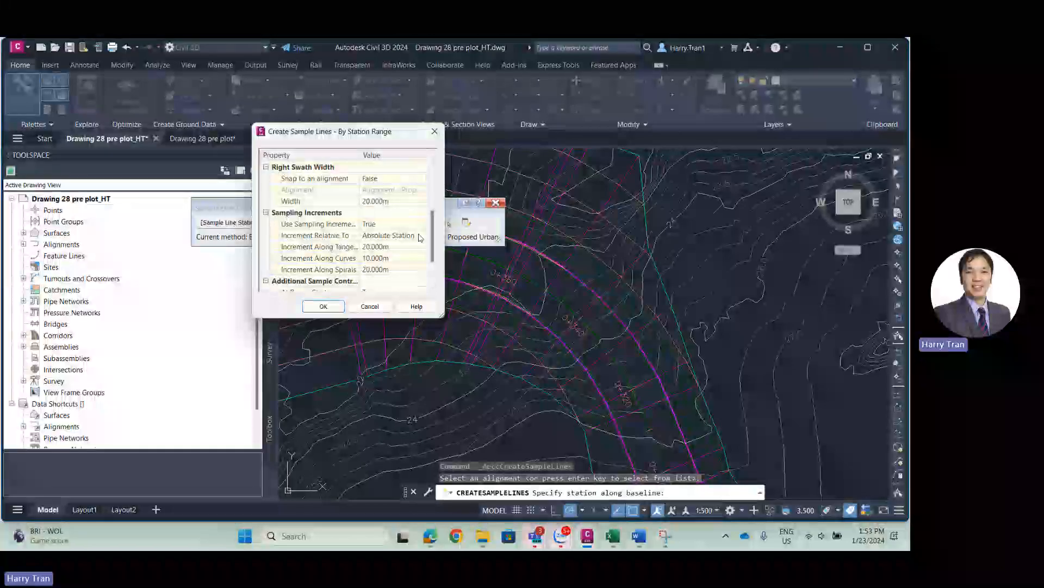
{"action": "scroll", "coordinate": [433, 240], "scroll_direction": "down", "scroll_amount": 1}
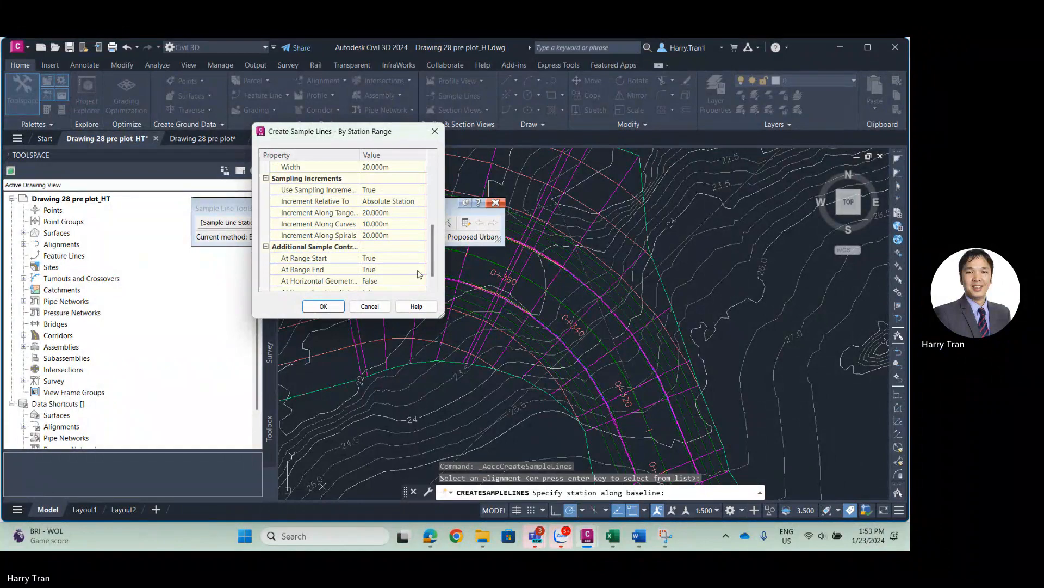
{"action": "scroll", "coordinate": [435, 258], "scroll_direction": "down", "scroll_amount": 1}
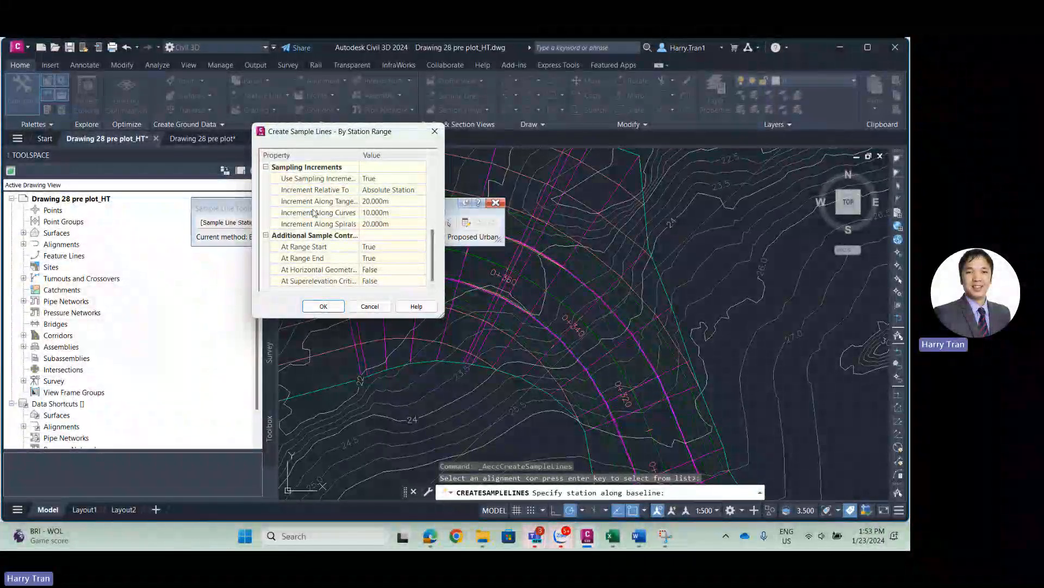
{"action": "left_click", "coordinate": [323, 307]}
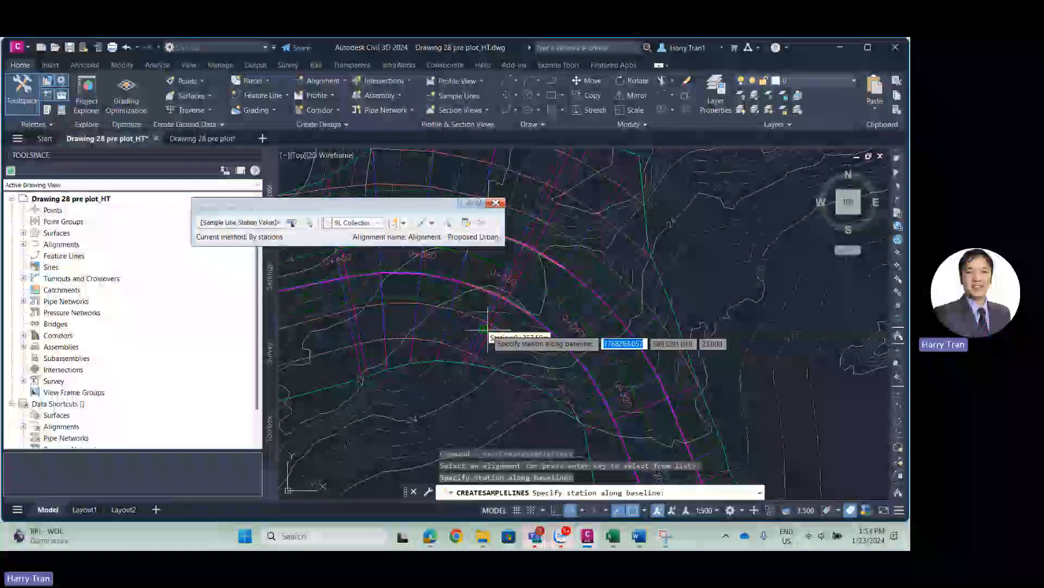
{"action": "key", "text": "Return"}
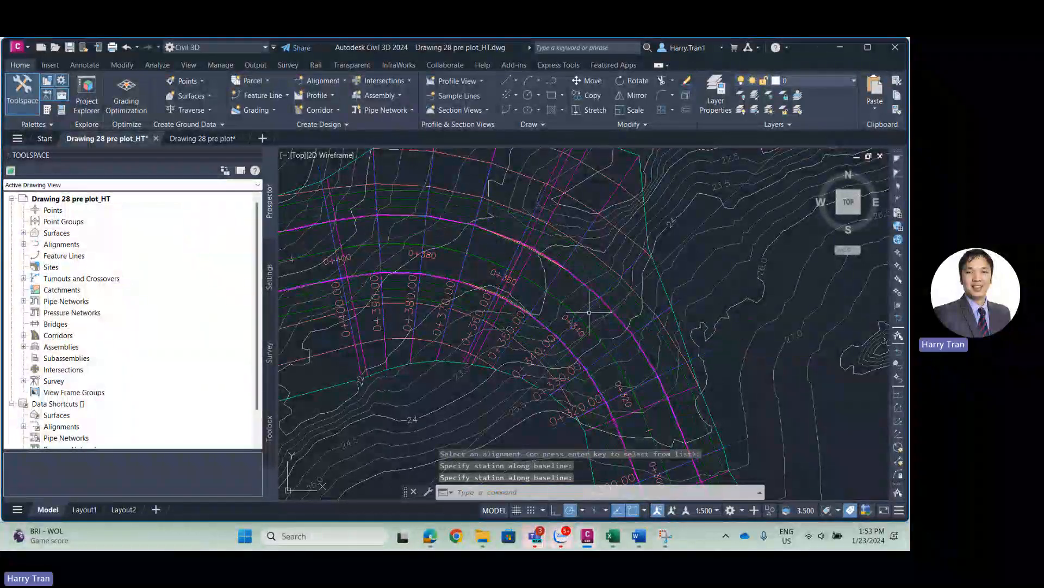
Examine the sample lines and their station labels along the road's western straight and around the bend.
{"action": "scroll", "coordinate": [589, 313], "scroll_direction": "down", "scroll_amount": 5}
{"action": "middle_click_drag", "start_coordinate": [546, 341], "coordinate": [734, 319]}
{"action": "middle_click_drag", "start_coordinate": [435, 359], "coordinate": [705, 320]}
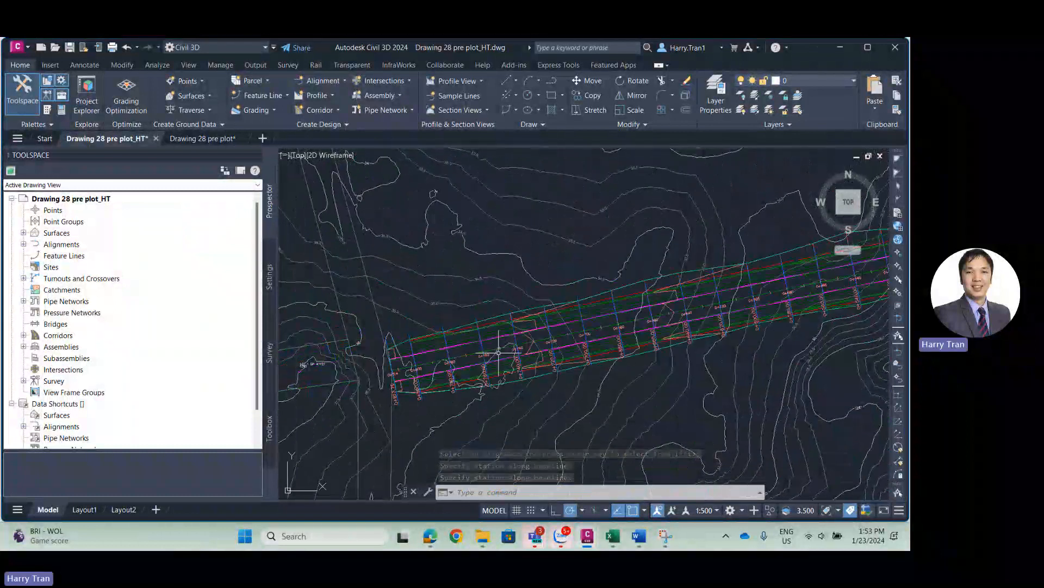
{"action": "scroll", "coordinate": [495, 360], "scroll_direction": "down", "scroll_amount": 1}
{"action": "middle_click_drag", "start_coordinate": [580, 345], "coordinate": [420, 353]}
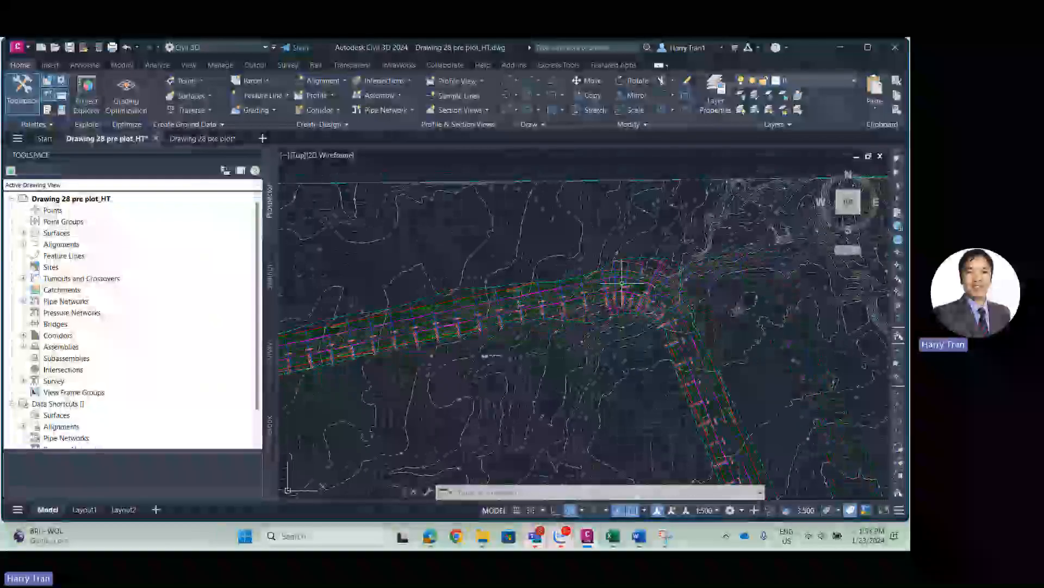
{"action": "scroll", "coordinate": [662, 325], "scroll_direction": "up", "scroll_amount": 4}
{"action": "scroll", "coordinate": [662, 326], "scroll_direction": "up", "scroll_amount": 3}
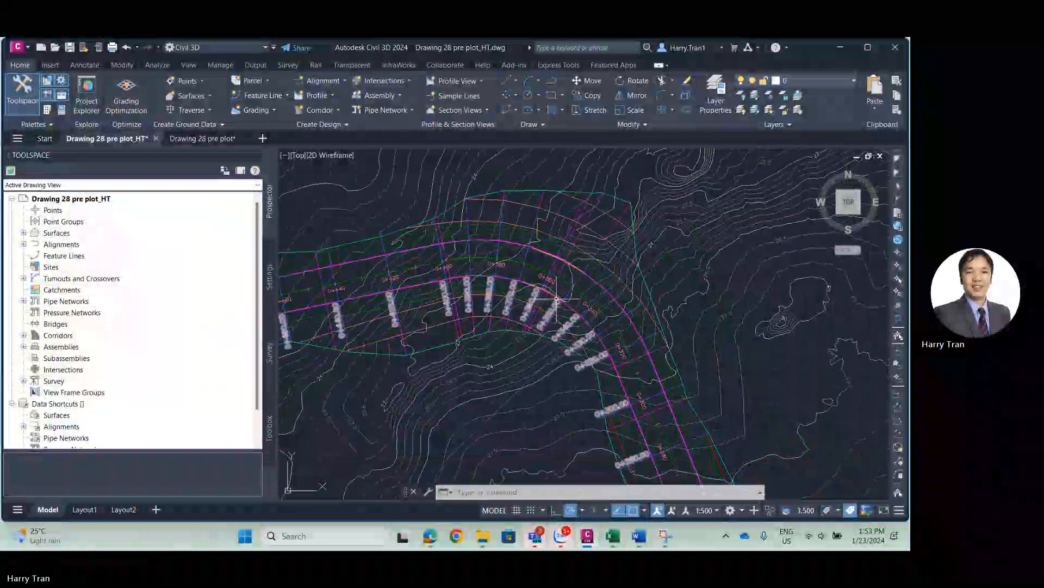
{"action": "scroll", "coordinate": [580, 270], "scroll_direction": "down", "scroll_amount": 6}
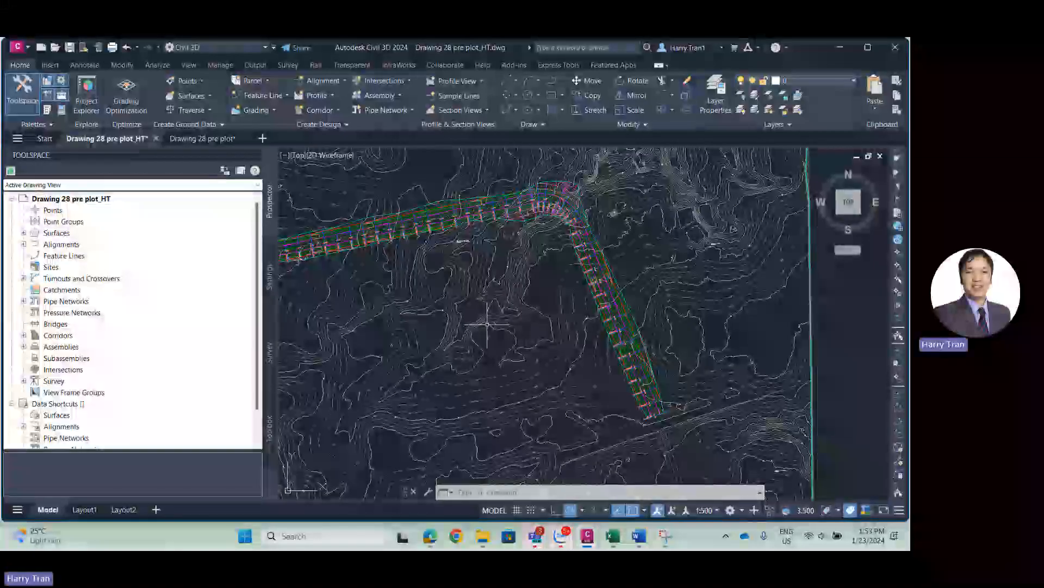
{"action": "middle_click_drag", "start_coordinate": [370, 235], "coordinate": [447, 259]}
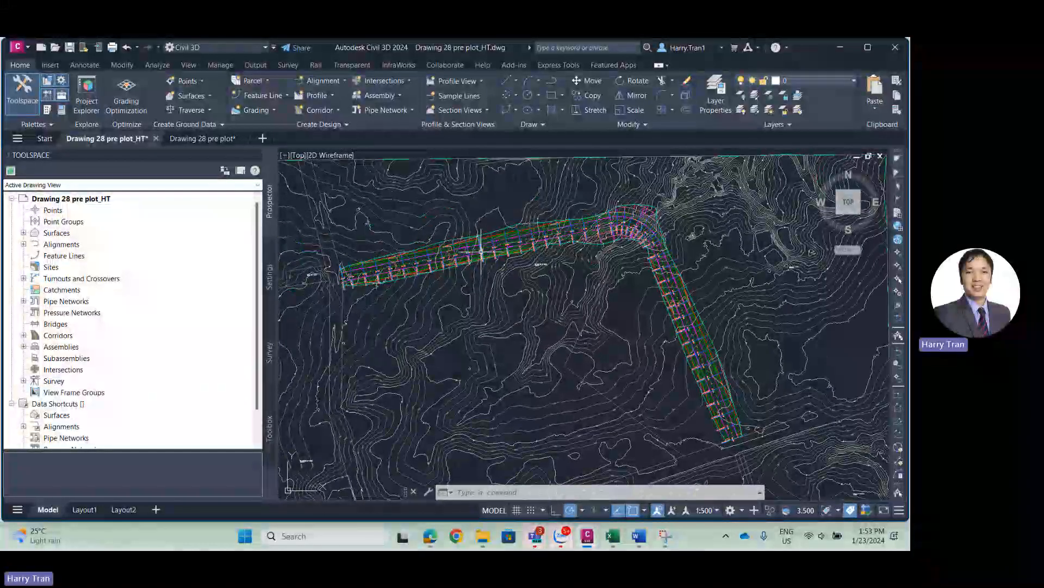
{"action": "scroll", "coordinate": [450, 248], "scroll_direction": "up", "scroll_amount": 5}
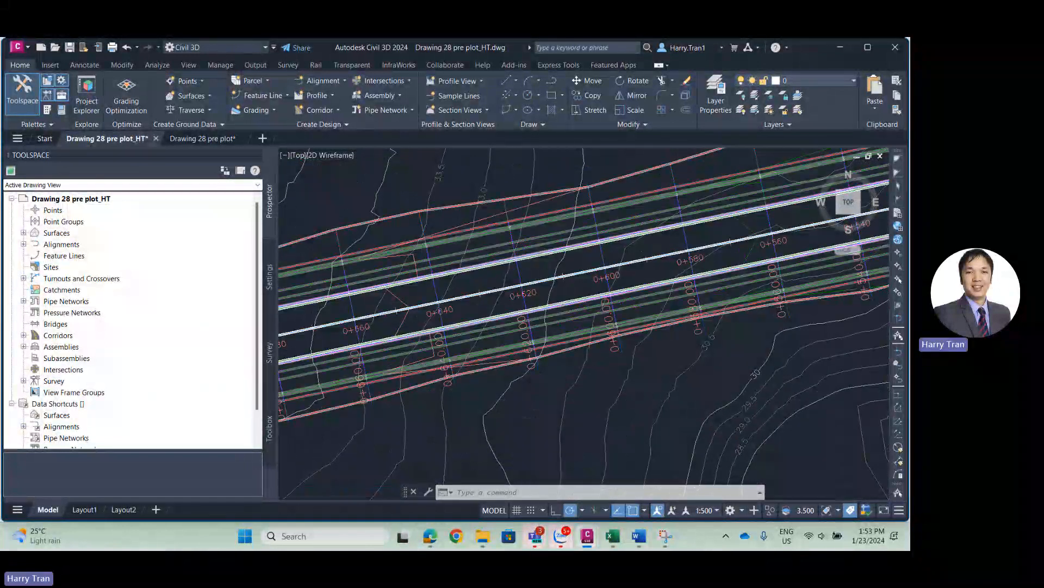
{"action": "scroll", "coordinate": [635, 345], "scroll_direction": "down", "scroll_amount": 6}
Inspect the sample line at station 0+080 on the southern leg of the road, leaving it deselected.
{"action": "scroll", "coordinate": [589, 354], "scroll_direction": "up", "scroll_amount": 8}
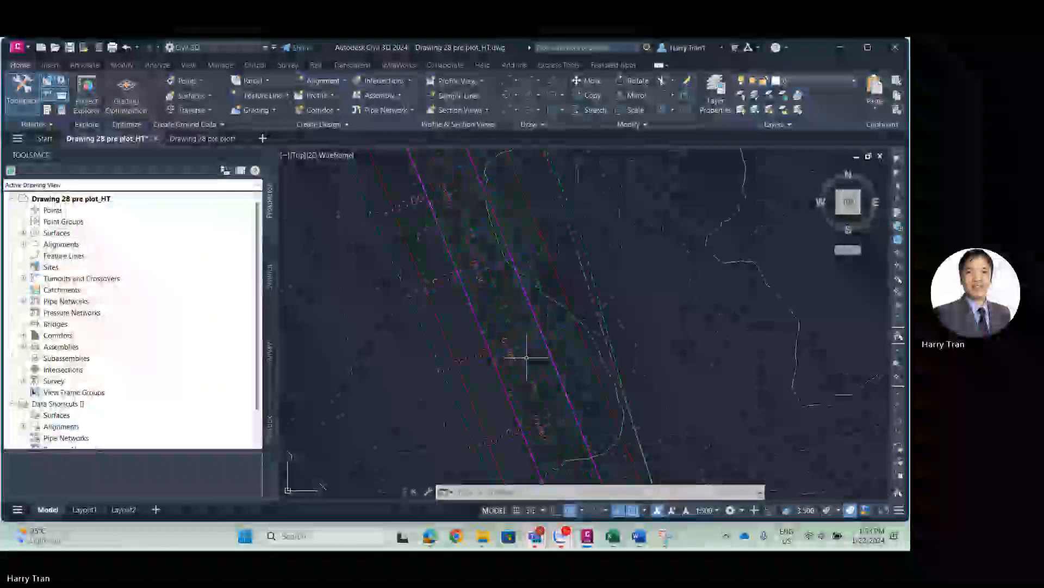
{"action": "scroll", "coordinate": [527, 358], "scroll_direction": "up", "scroll_amount": 3}
{"action": "left_click", "coordinate": [537, 317]}
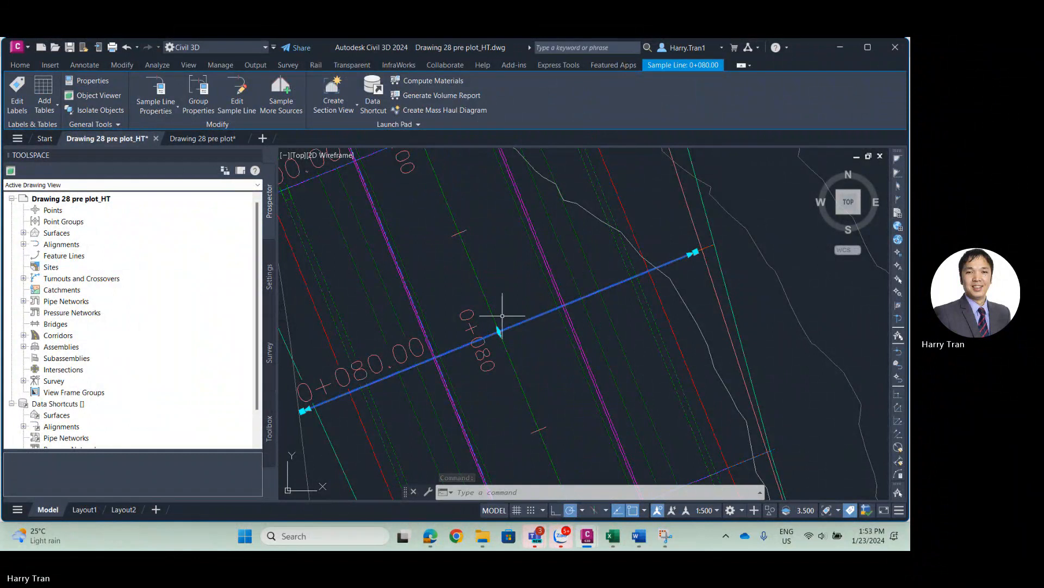
{"action": "key", "text": "Escape"}
{"action": "scroll", "coordinate": [530, 315], "scroll_direction": "down", "scroll_amount": 5}
{"action": "scroll", "coordinate": [529, 314], "scroll_direction": "down", "scroll_amount": 5}
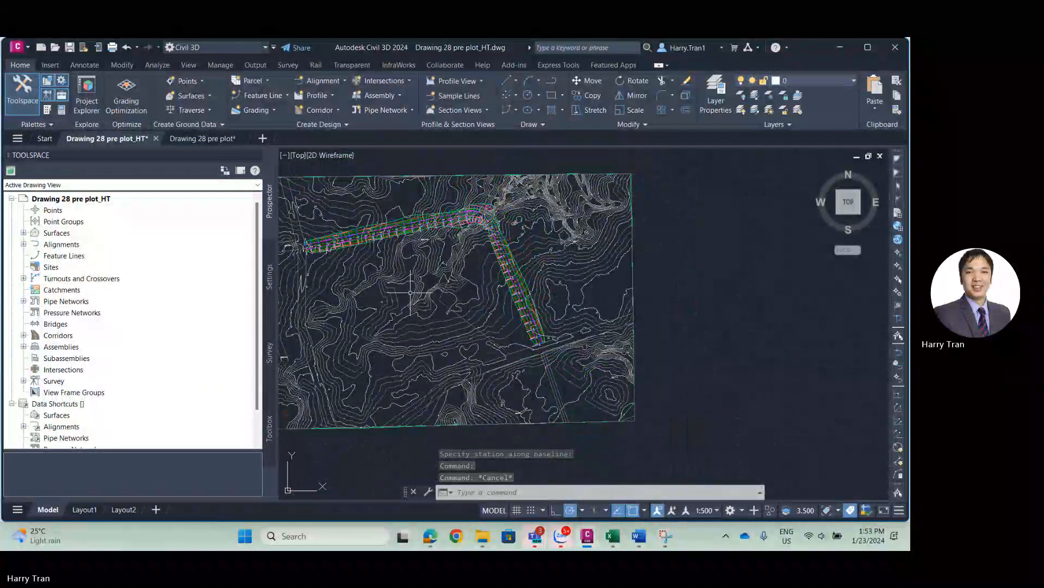
{"action": "middle_click_drag", "start_coordinate": [410, 292], "coordinate": [511, 332]}
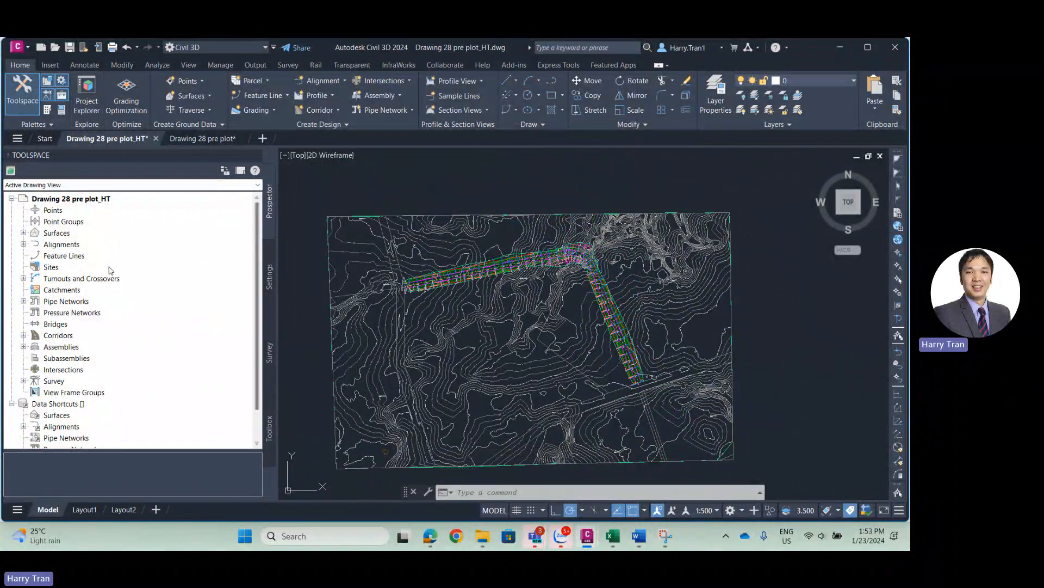
Show the list of sample lines in the road centreline alignment's sample line group.
{"action": "left_click", "coordinate": [23, 244]}
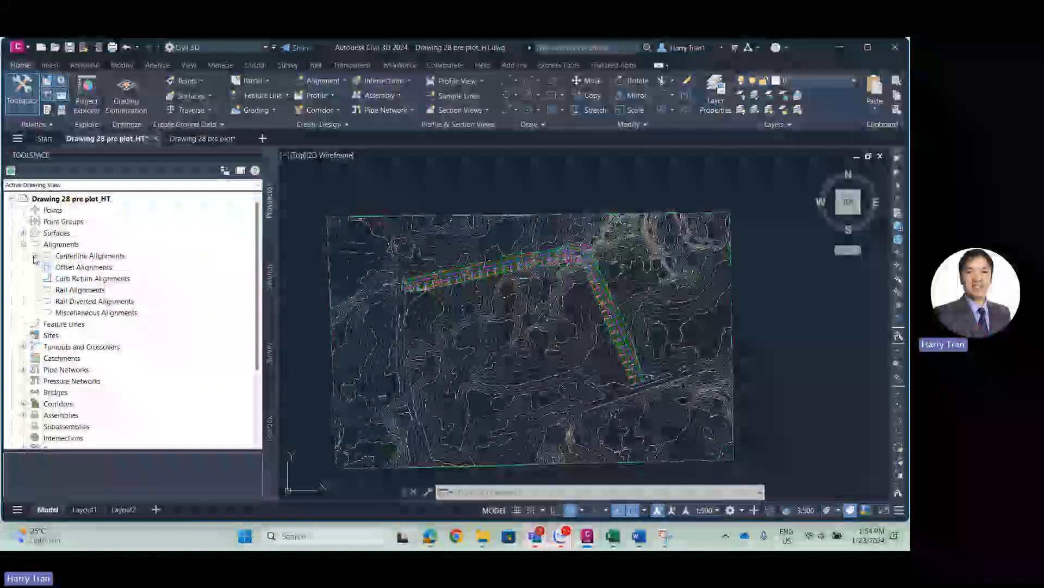
{"action": "left_click", "coordinate": [36, 255]}
{"action": "left_click", "coordinate": [48, 267]}
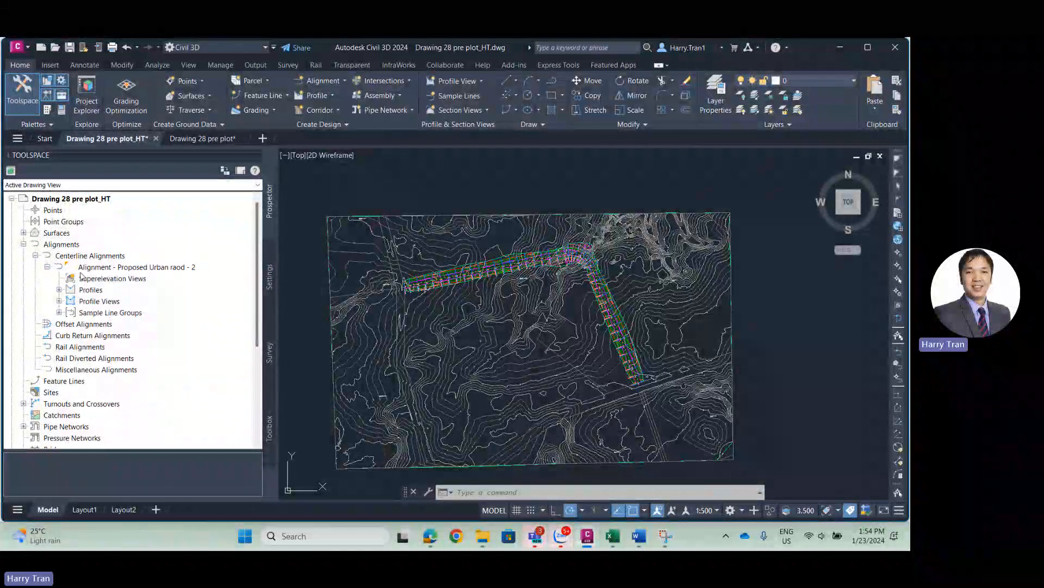
{"action": "left_click", "coordinate": [59, 313]}
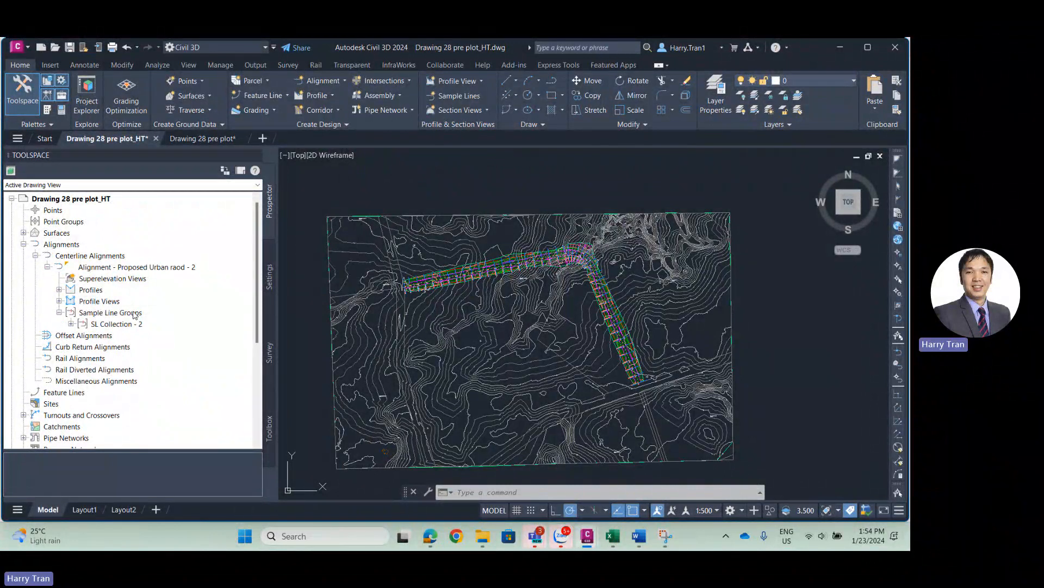
{"action": "left_click", "coordinate": [70, 324]}
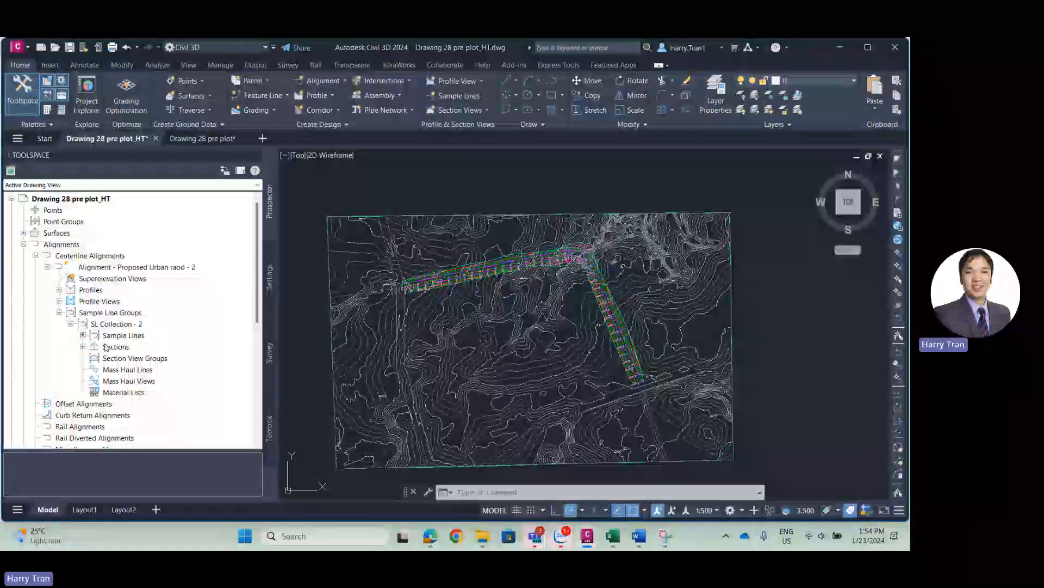
{"action": "left_click", "coordinate": [120, 336]}
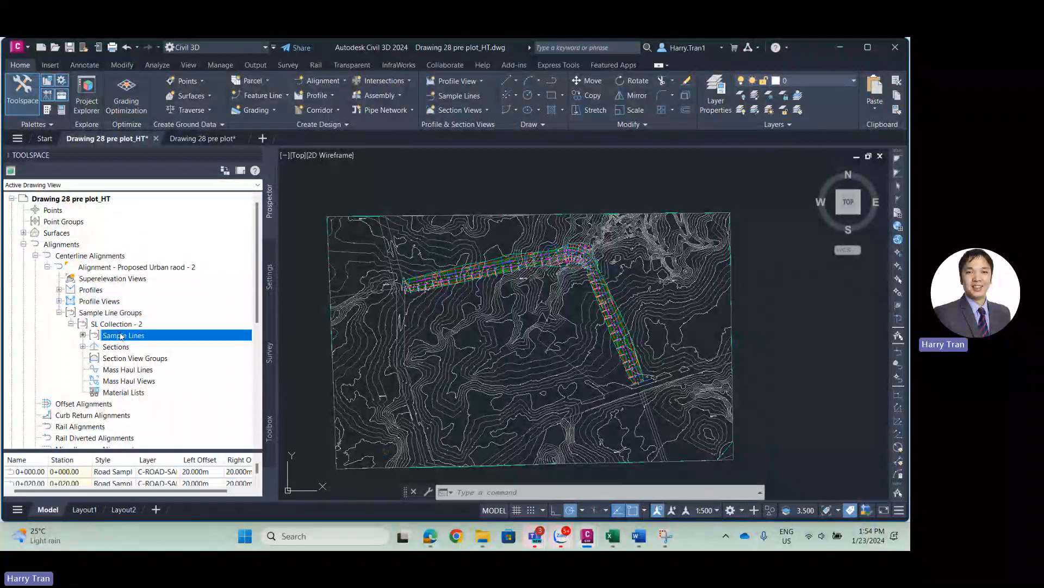
Enlarge the sample line list to review more of the group's stations and offsets.
{"action": "scroll", "coordinate": [243, 356], "scroll_direction": "down", "scroll_amount": 2}
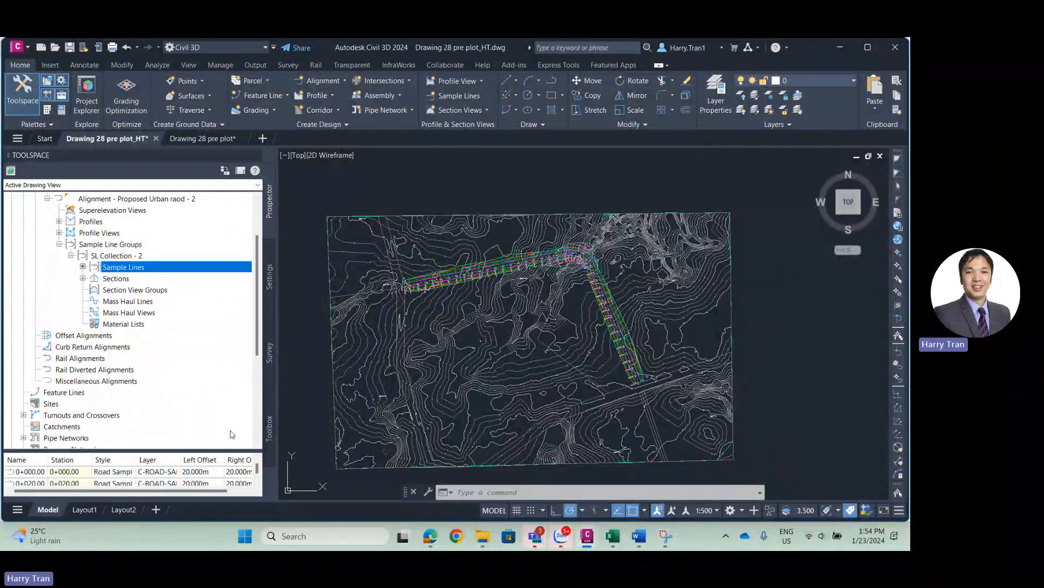
{"action": "left_click_drag", "start_coordinate": [221, 449], "coordinate": [215, 342]}
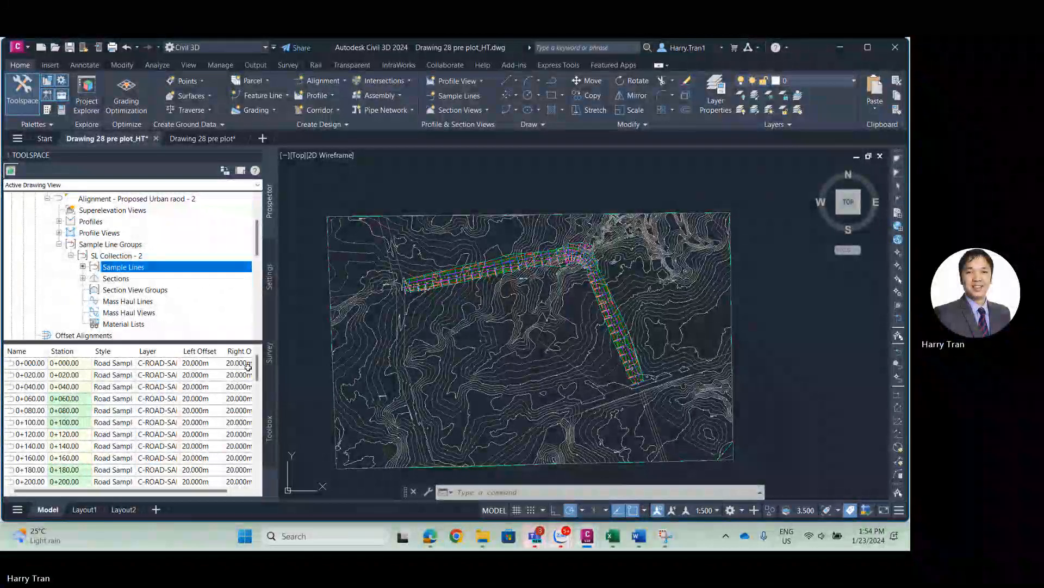
{"action": "right_click", "coordinate": [118, 271]}
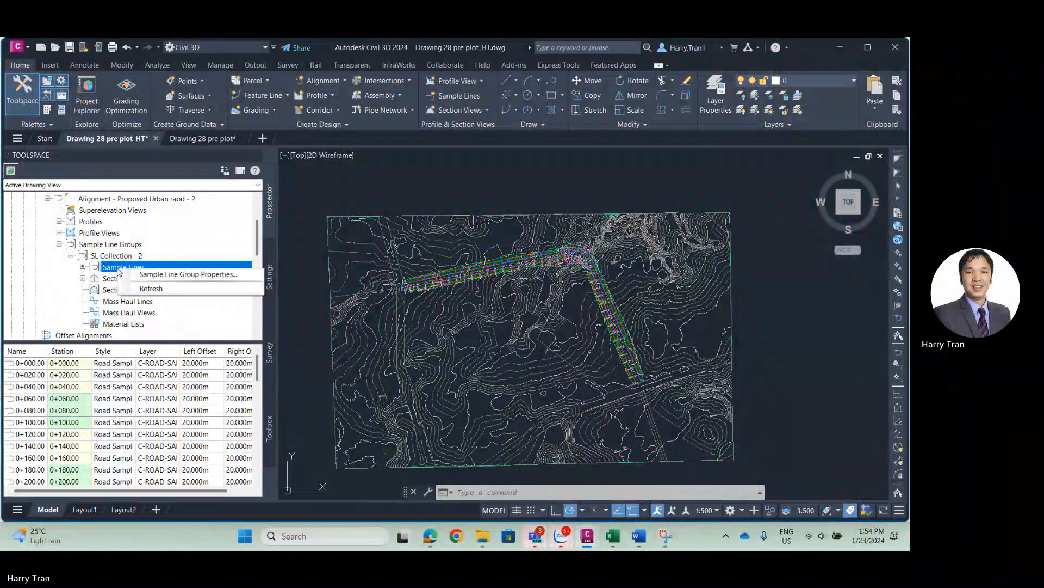
Open the properties of the sample line group SL Collection - 2.
{"action": "left_click", "coordinate": [114, 245]}
{"action": "right_click", "coordinate": [114, 245]}
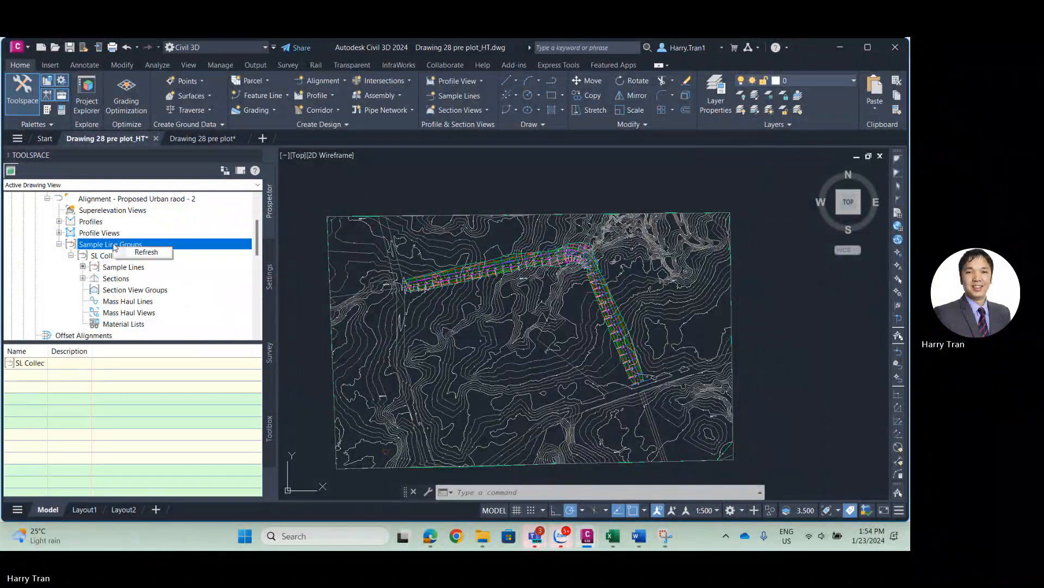
{"action": "left_click", "coordinate": [106, 258]}
{"action": "right_click", "coordinate": [107, 258]}
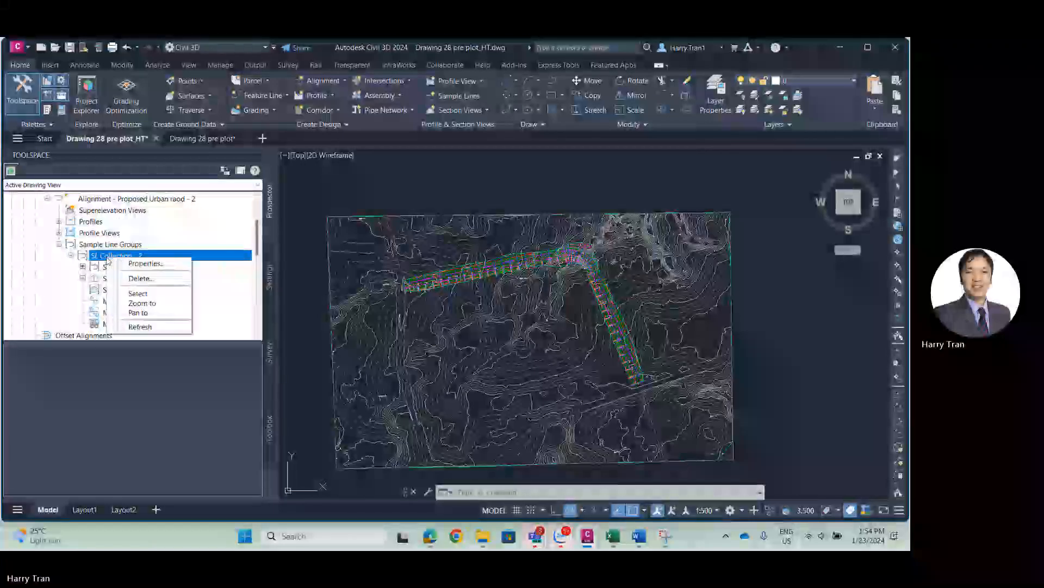
{"action": "left_click", "coordinate": [119, 270]}
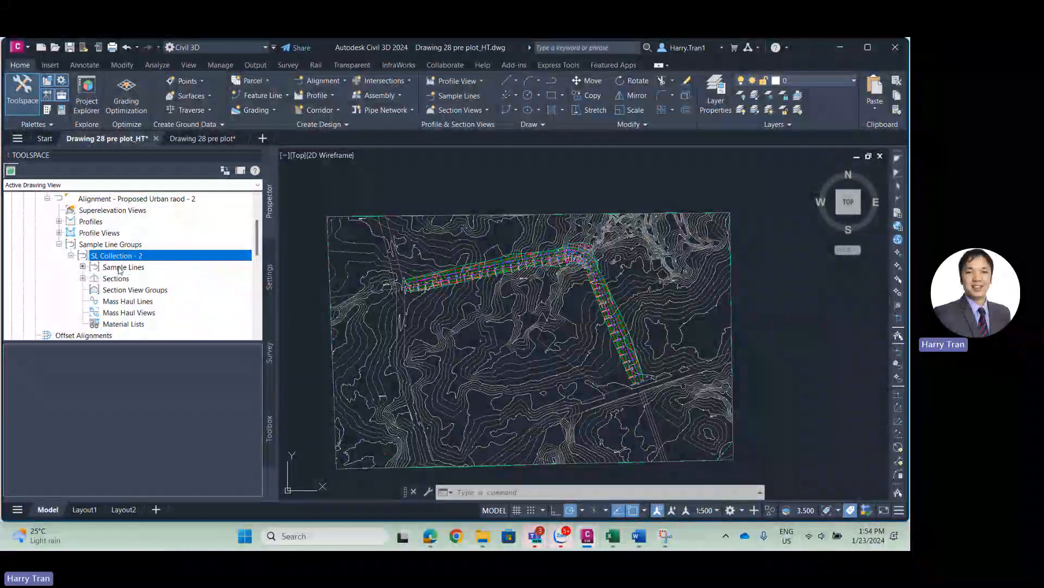
{"action": "left_click", "coordinate": [120, 270]}
{"action": "left_click", "coordinate": [118, 256]}
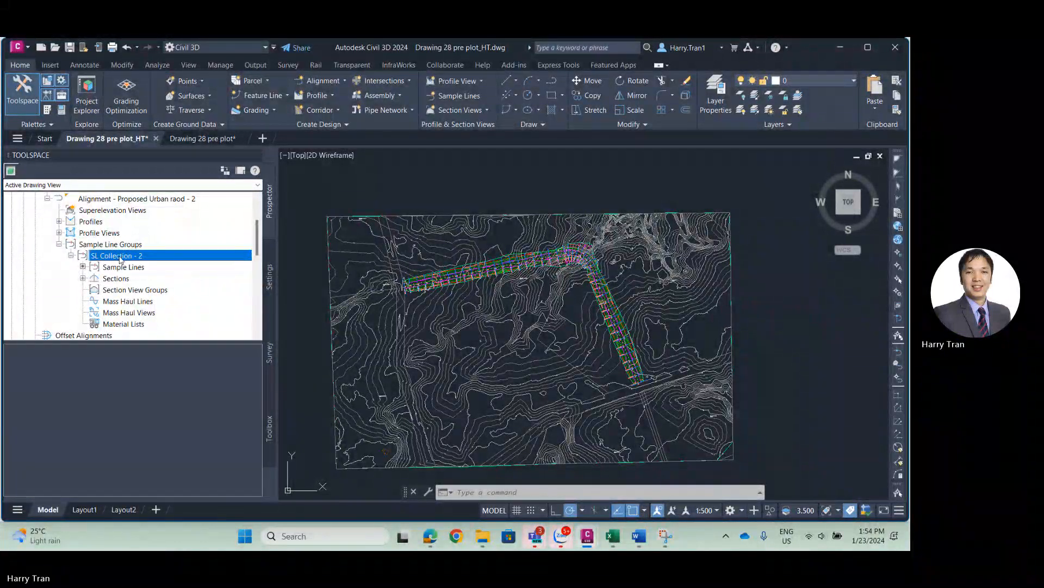
{"action": "right_click", "coordinate": [119, 256]}
{"action": "left_click", "coordinate": [166, 267]}
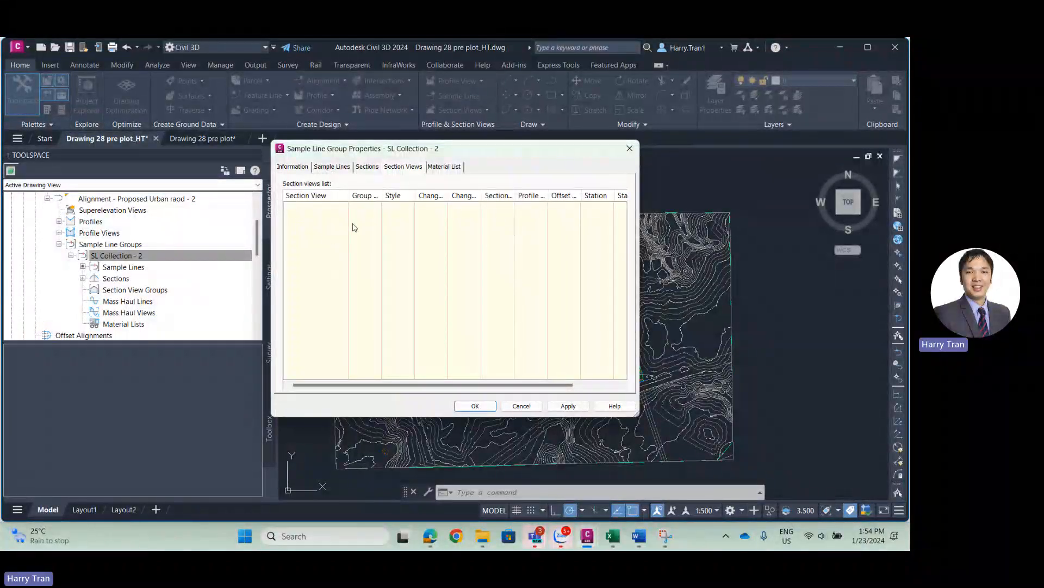
Examine the group's sample lines and sampled section sources, then close its properties without saving changes.
{"action": "left_click", "coordinate": [339, 167]}
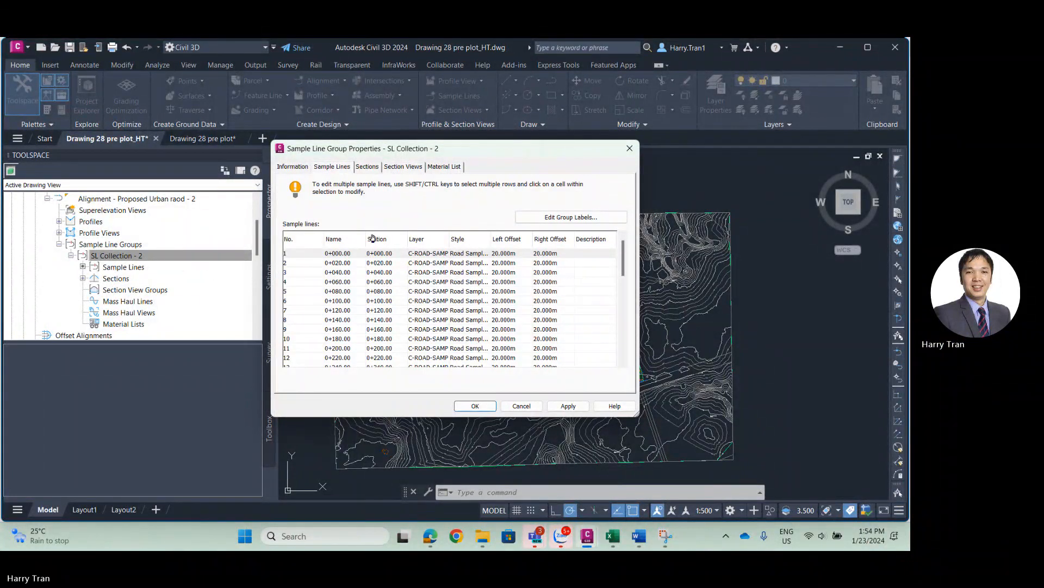
{"action": "left_click", "coordinate": [367, 167]}
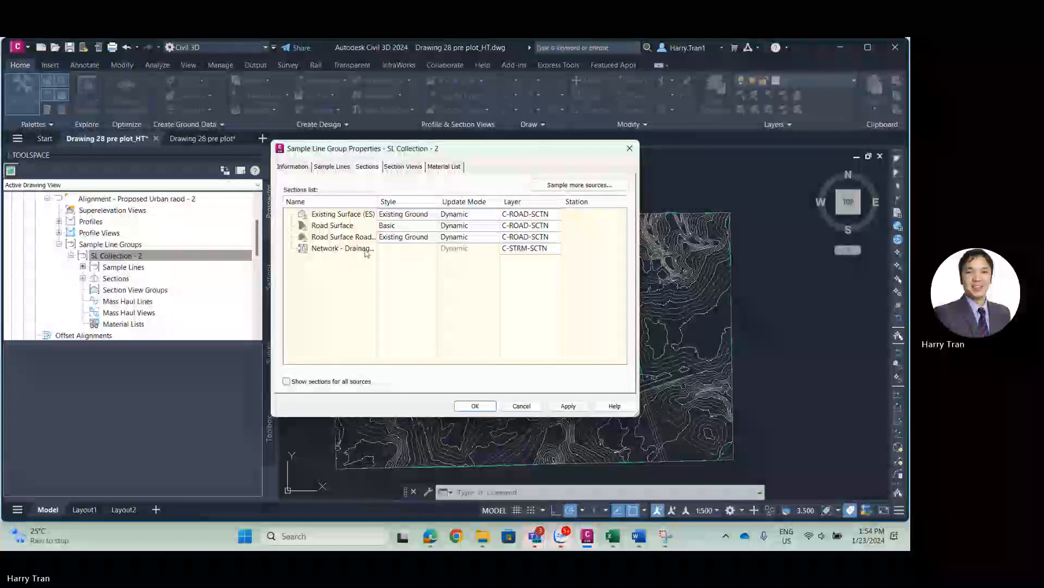
{"action": "left_click", "coordinate": [521, 406]}
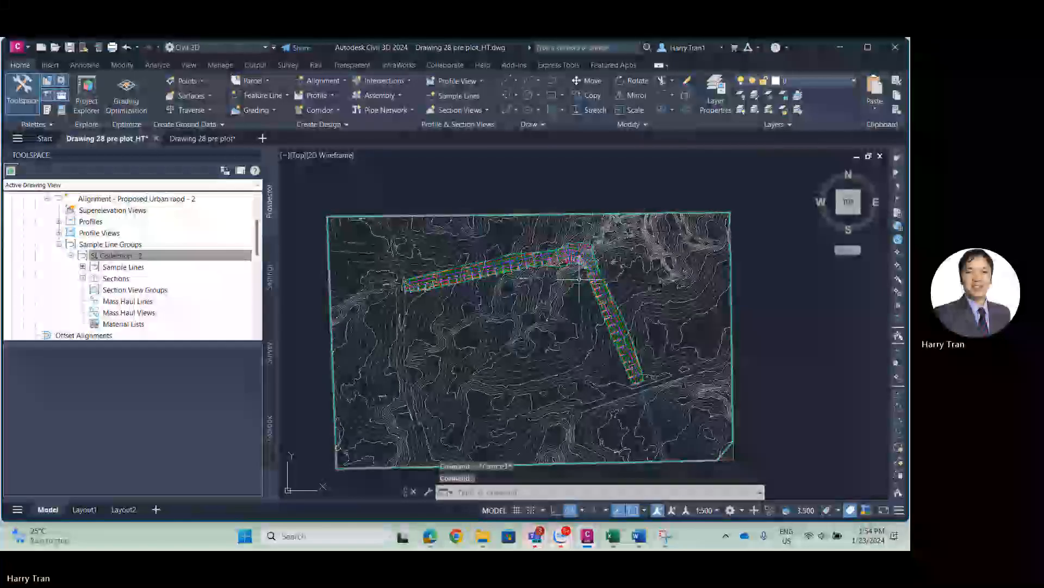
Start creating multiple section views for the proposed urban road alignment using SL Collection - 2 and the automatic station range.
{"action": "scroll", "coordinate": [595, 261], "scroll_direction": "up", "scroll_amount": 5}
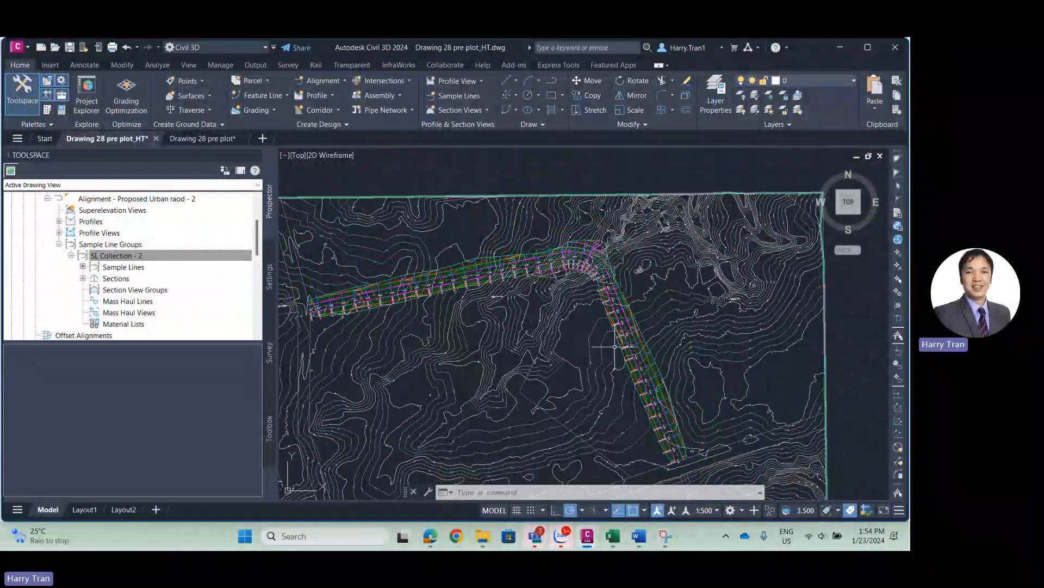
{"action": "middle_click_drag", "start_coordinate": [612, 303], "coordinate": [428, 302]}
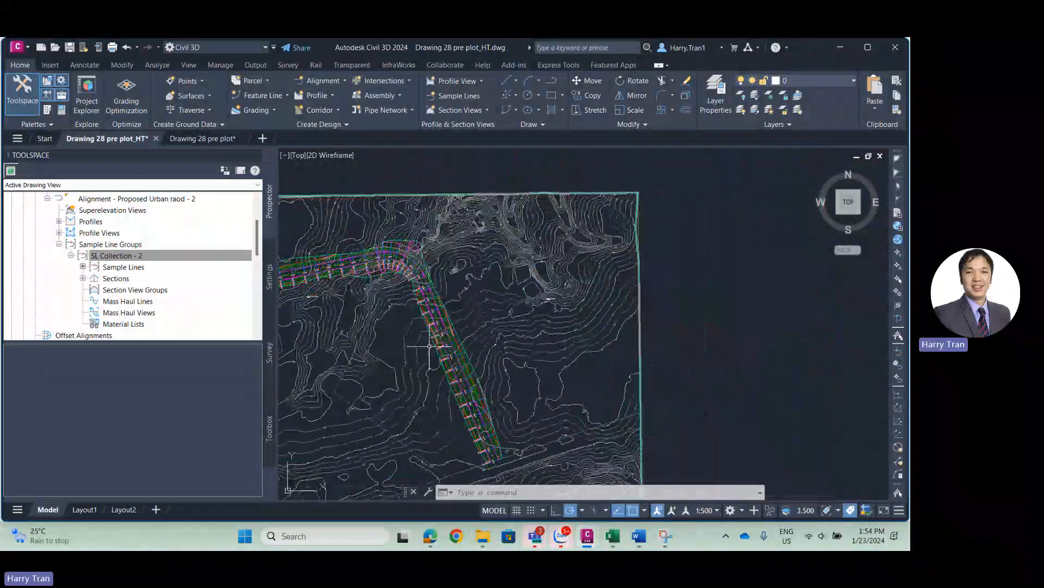
{"action": "left_click", "coordinate": [482, 111]}
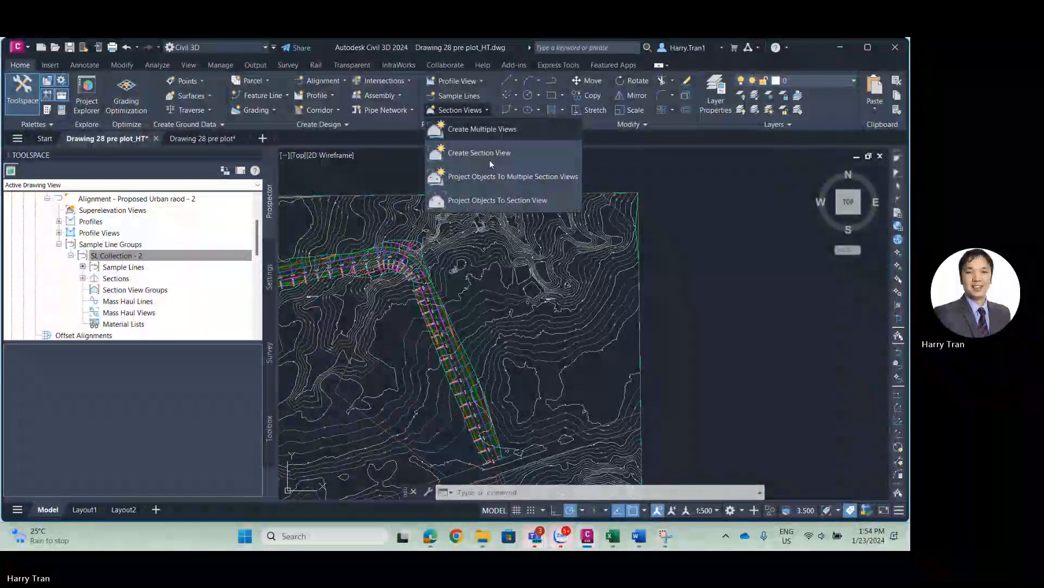
{"action": "left_click", "coordinate": [492, 132]}
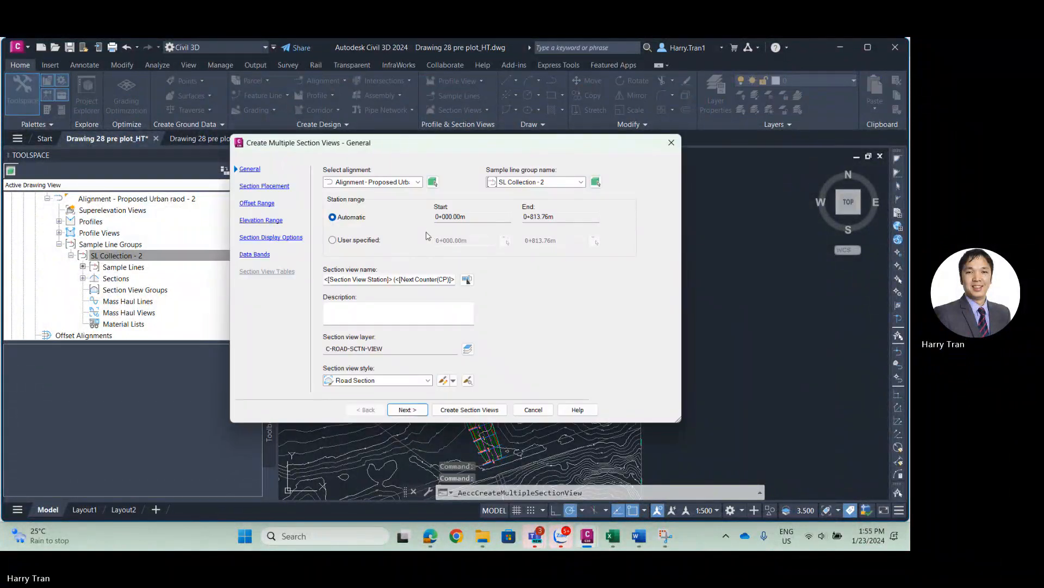
{"action": "left_click", "coordinate": [402, 182]}
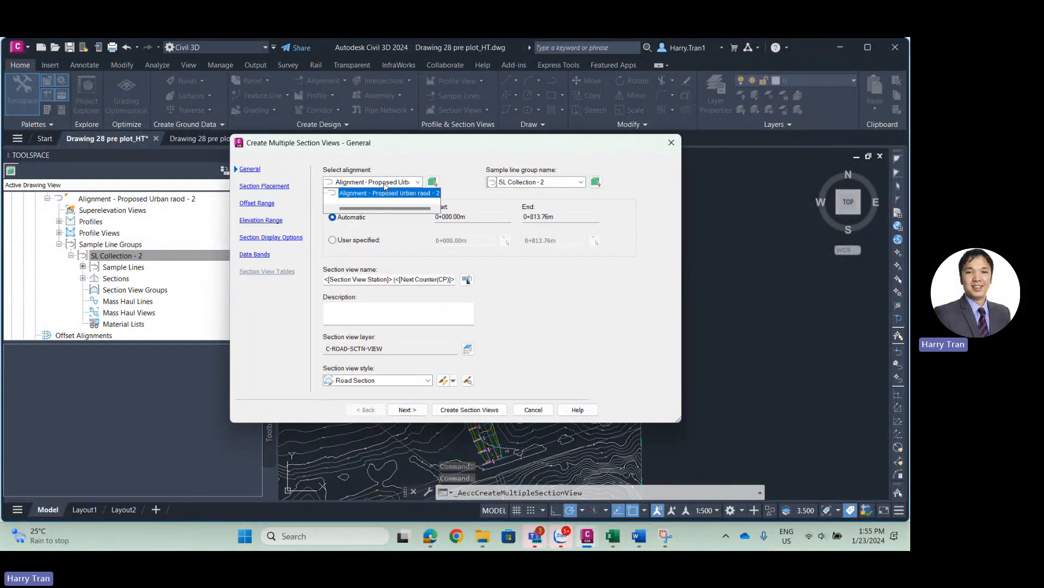
{"action": "left_click", "coordinate": [552, 184]}
{"action": "left_click", "coordinate": [551, 185]}
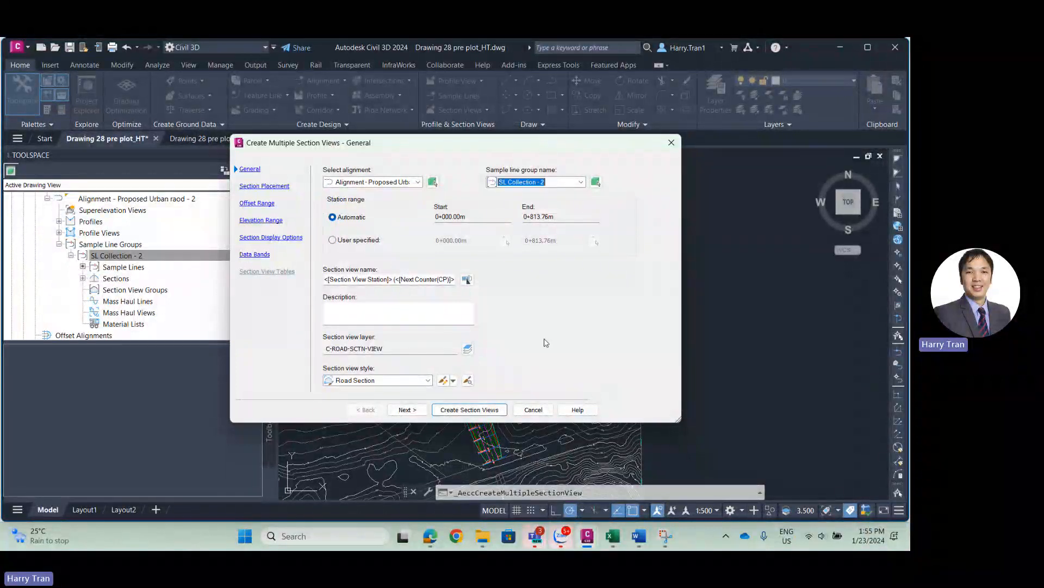
Place the section views in production mode using the ISO A1 Section 1 to 500 sheet layout.
{"action": "left_click", "coordinate": [408, 409]}
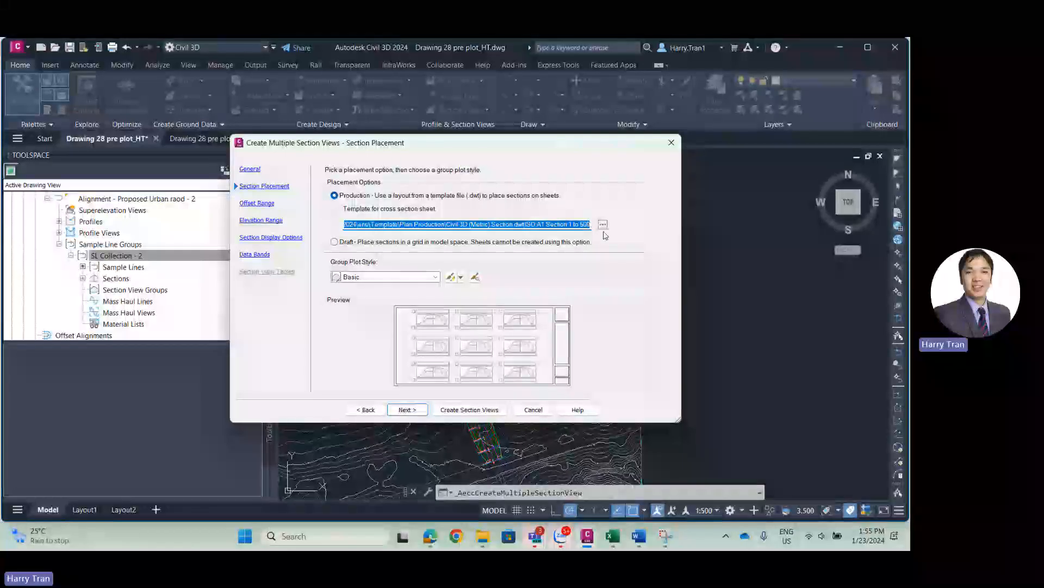
{"action": "left_click", "coordinate": [603, 224]}
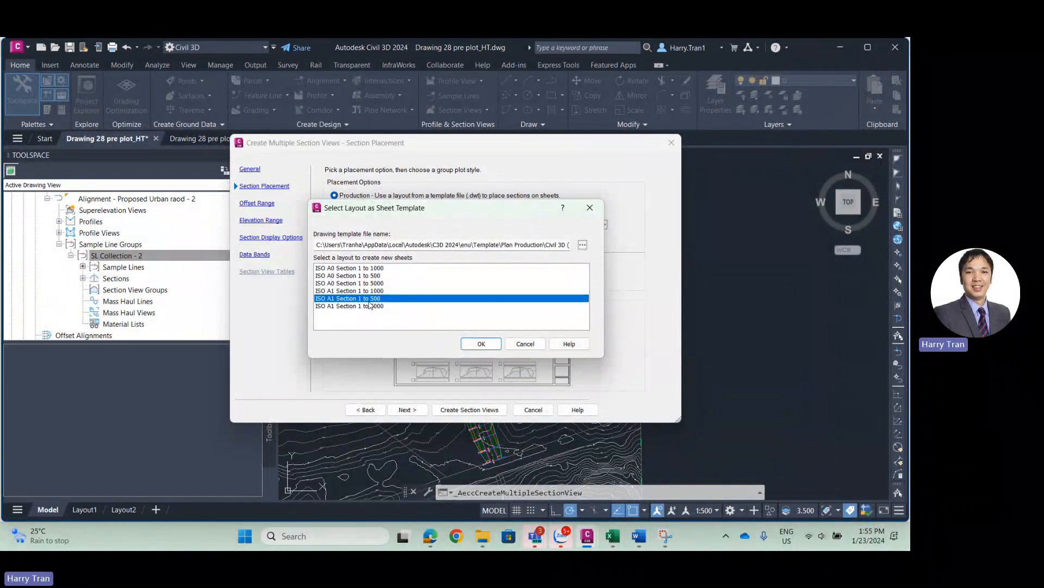
{"action": "left_click", "coordinate": [481, 343]}
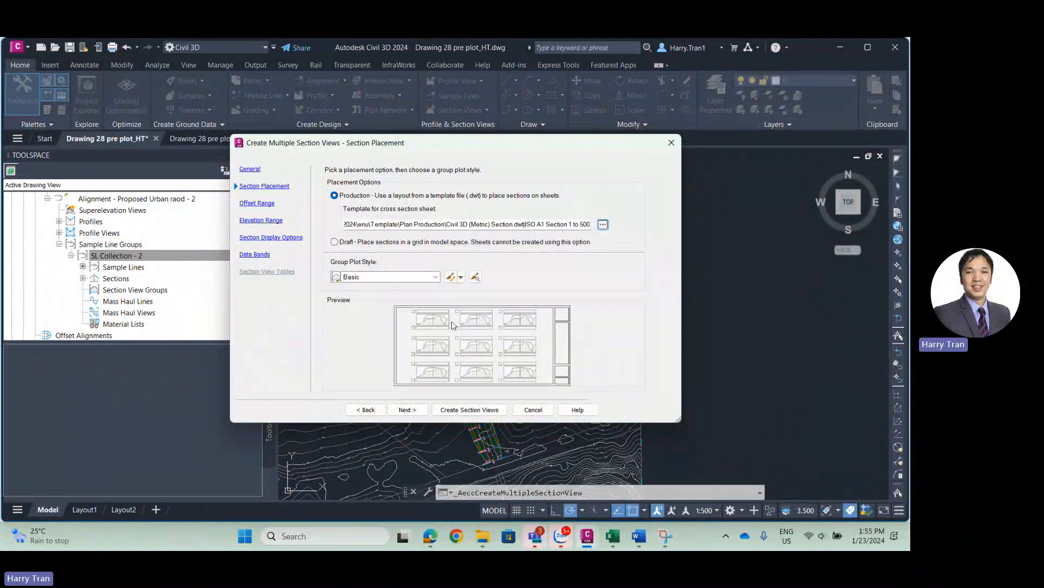
Review the array, plot area, display and summary settings of the Basic group plot style, then accept the style.
{"action": "left_click", "coordinate": [461, 277]}
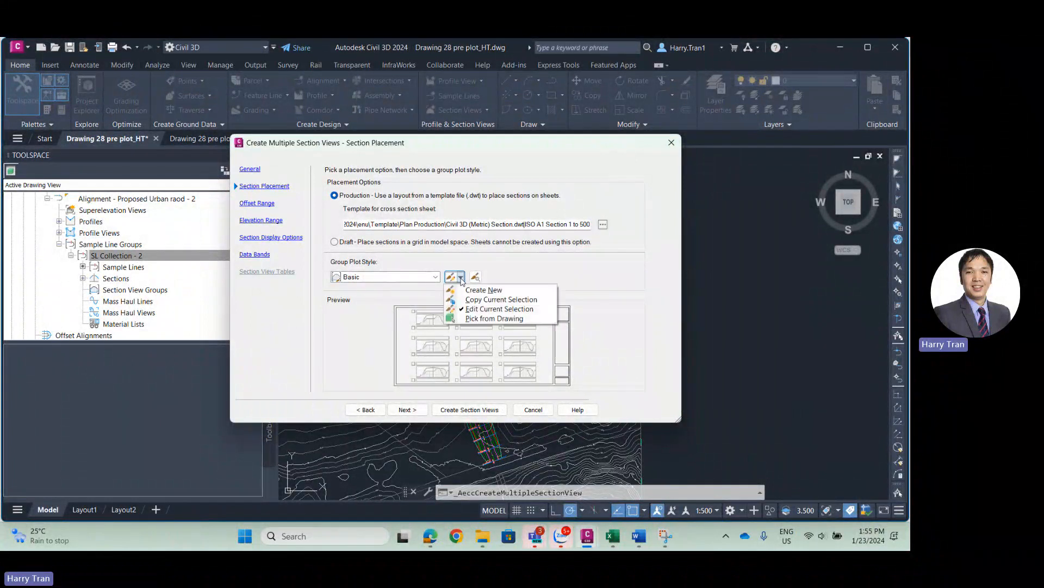
{"action": "left_click", "coordinate": [479, 308]}
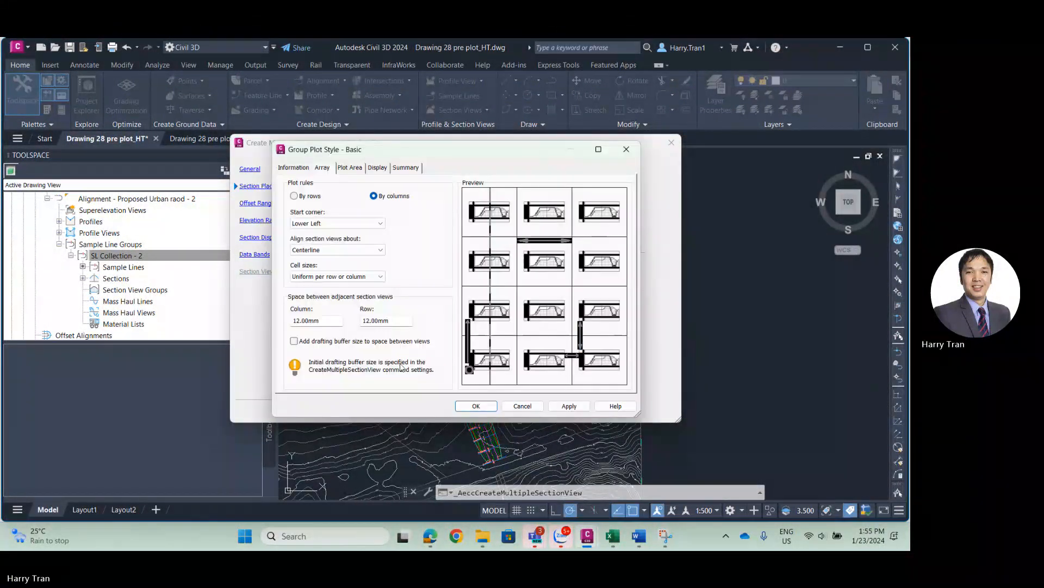
{"action": "left_click", "coordinate": [359, 170]}
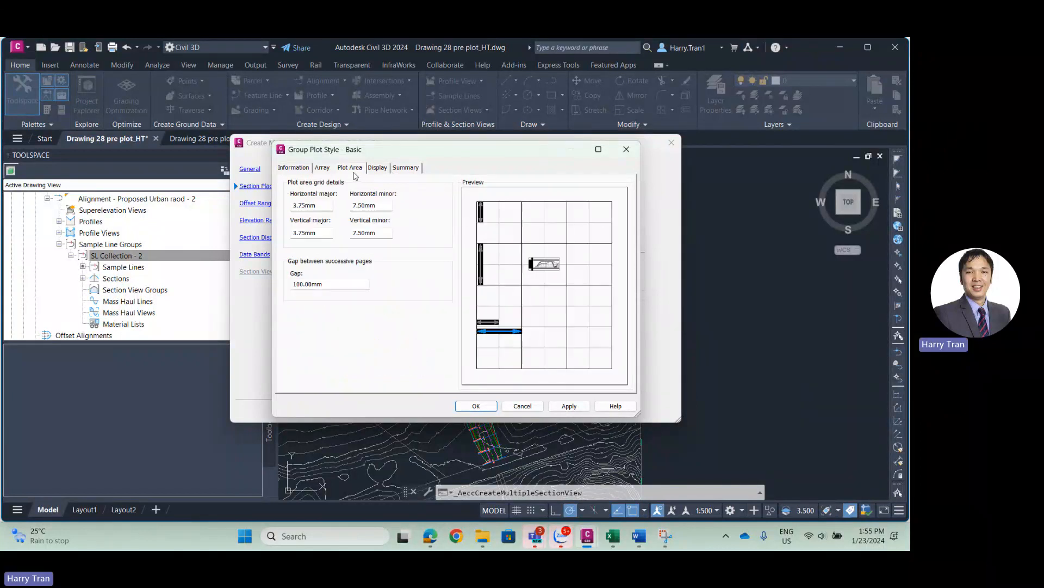
{"action": "left_click", "coordinate": [378, 170]}
{"action": "left_click", "coordinate": [410, 170]}
{"action": "left_click", "coordinate": [350, 169]}
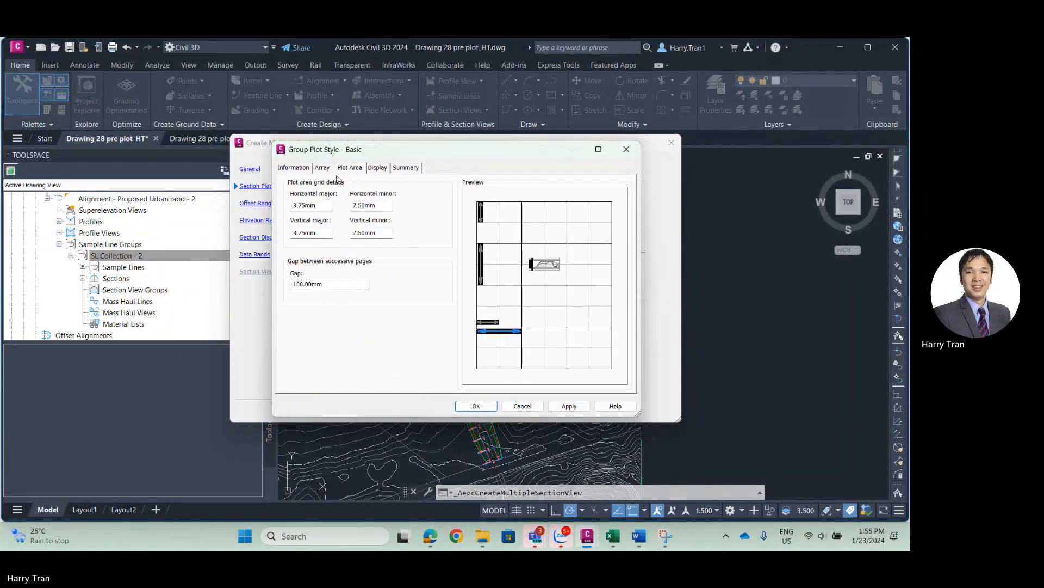
{"action": "left_click", "coordinate": [322, 168]}
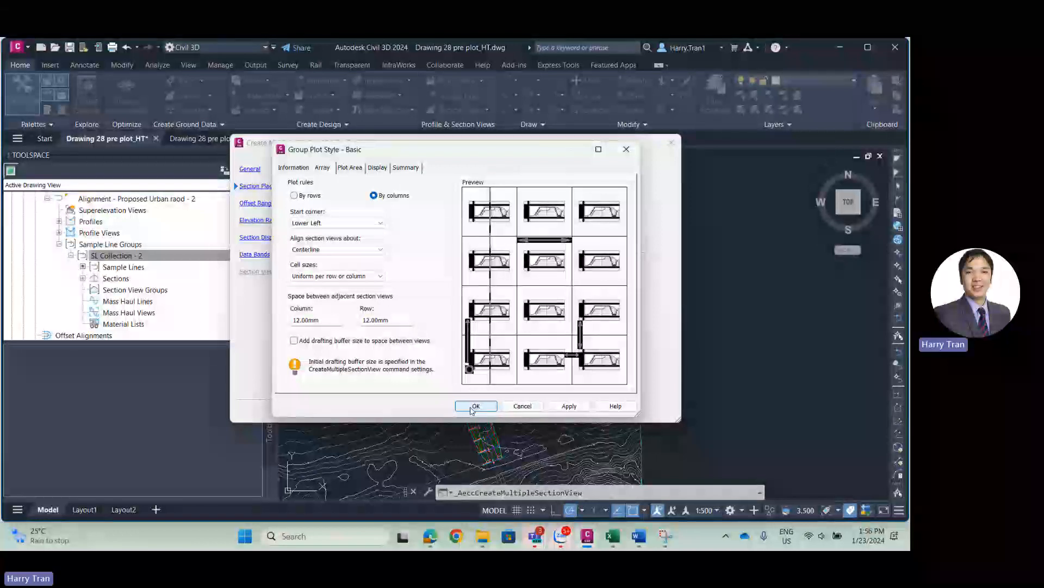
{"action": "left_click", "coordinate": [473, 407]}
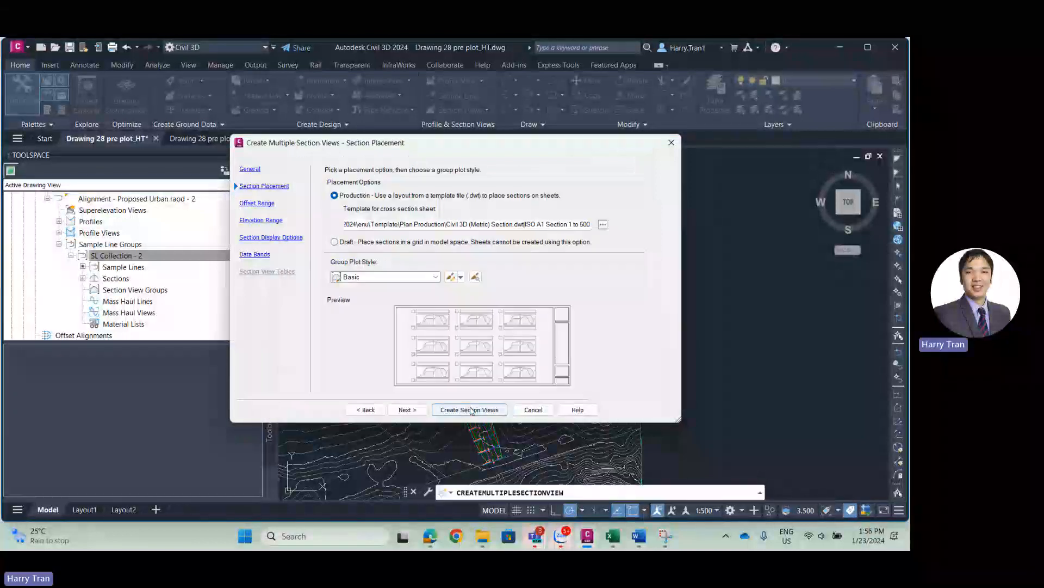
Accept the offset range, automatic elevation range and section display options, continuing to the data bands.
{"action": "left_click", "coordinate": [411, 413]}
{"action": "left_click", "coordinate": [412, 413]}
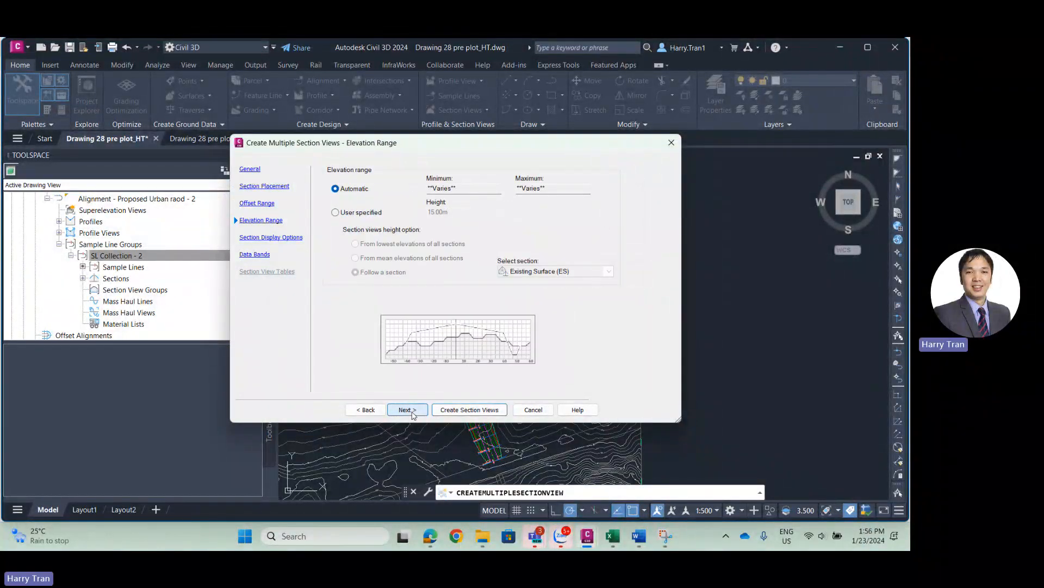
{"action": "left_click", "coordinate": [411, 414]}
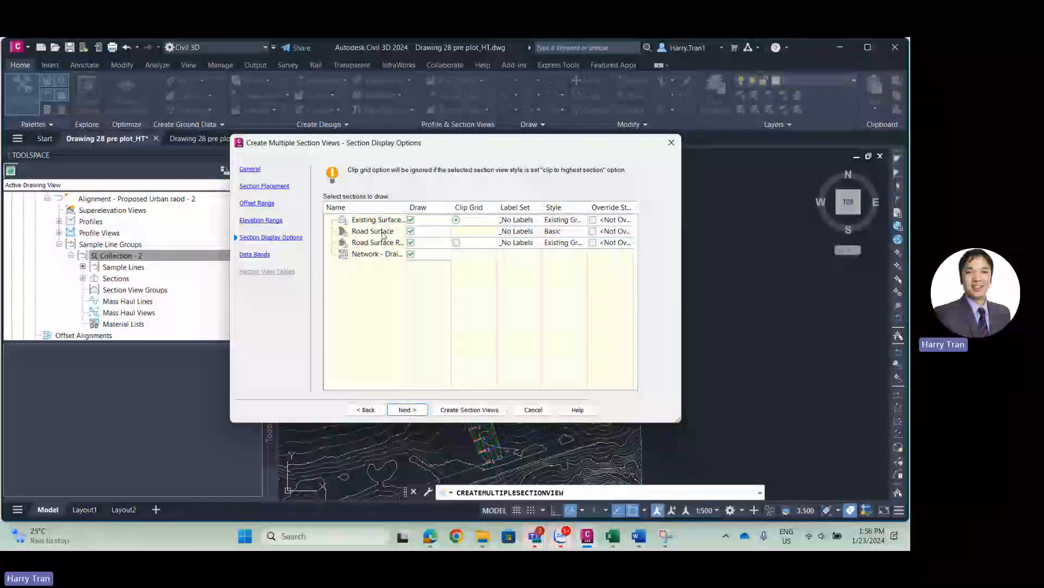
{"action": "left_click", "coordinate": [404, 411]}
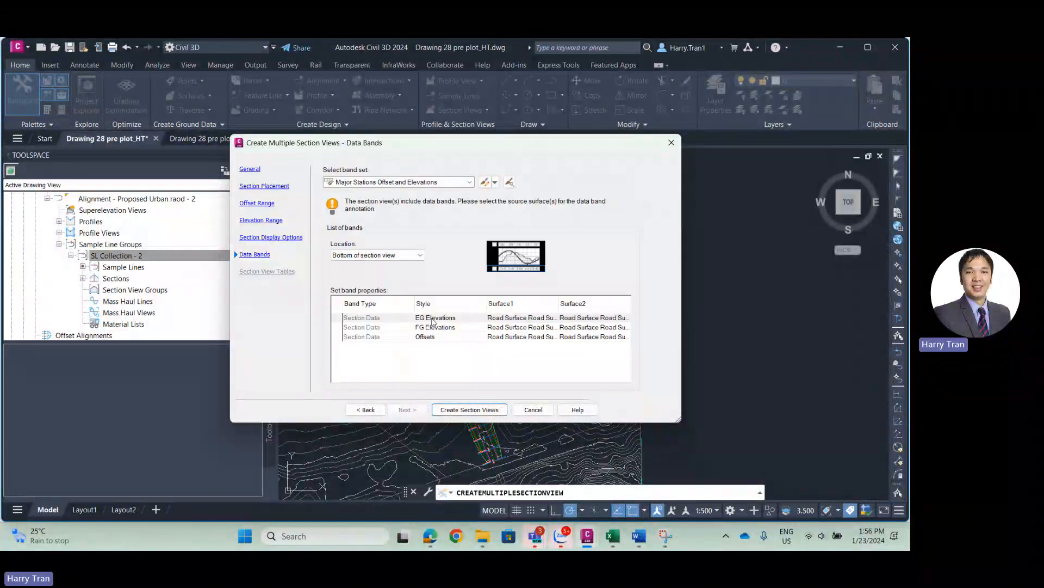
Choose the Major Stations Offset and Elevations band set for the section views.
{"action": "left_click", "coordinate": [470, 183]}
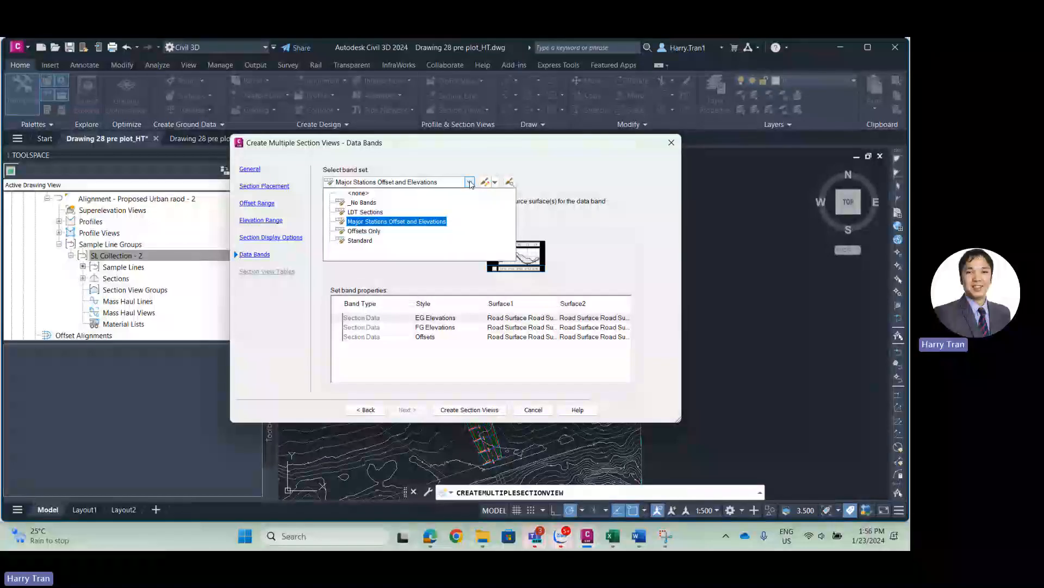
{"action": "left_click", "coordinate": [470, 182]}
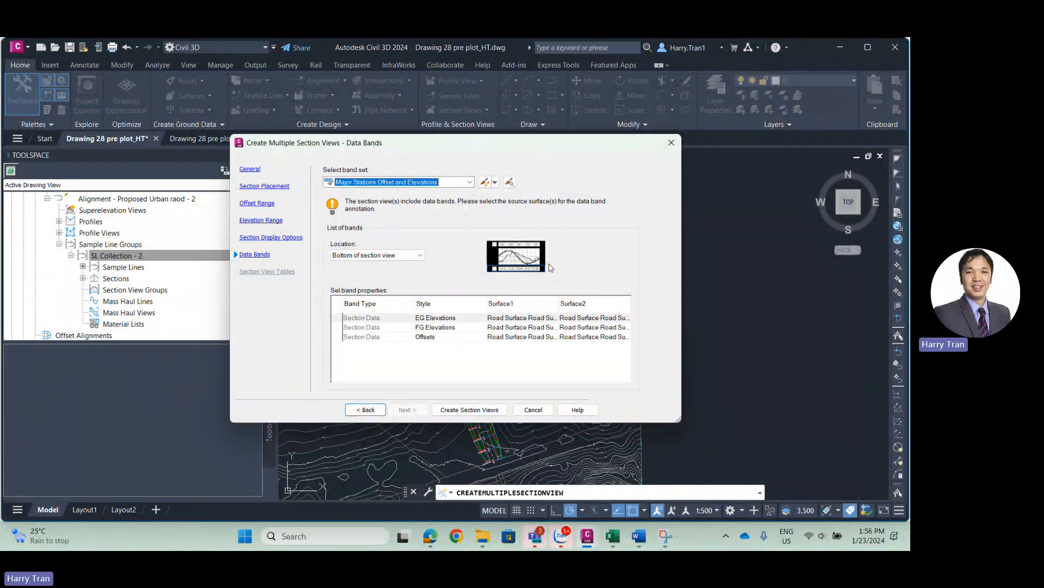
{"action": "left_click", "coordinate": [470, 183]}
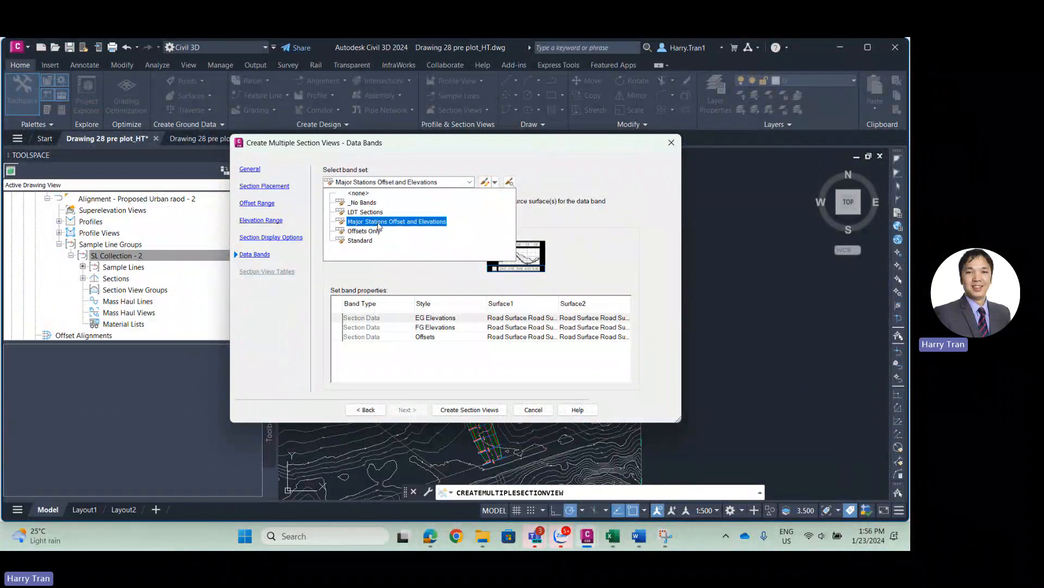
{"action": "left_click", "coordinate": [430, 222]}
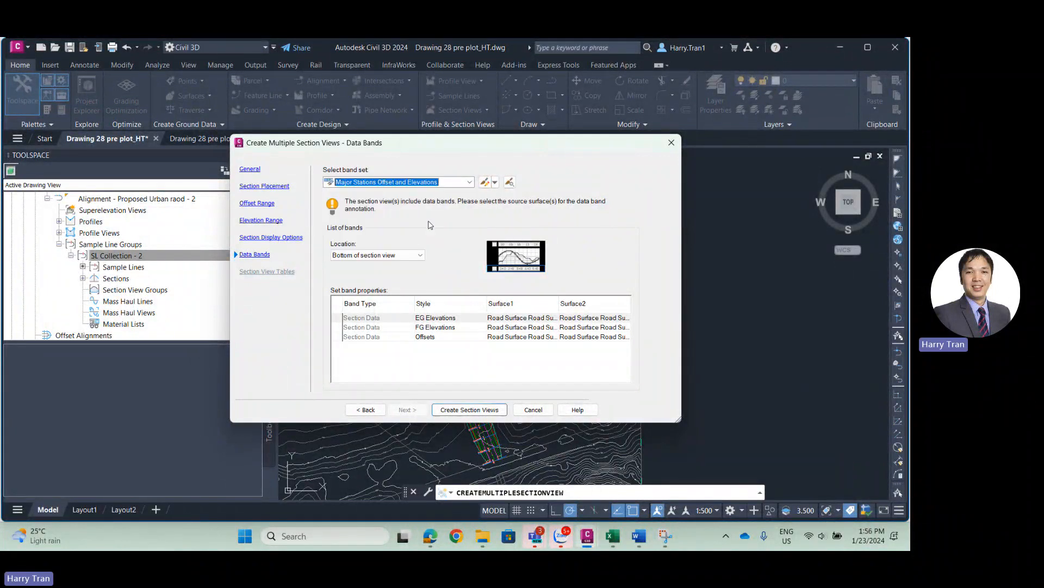
Set both Surface1 and Surface2 of the EG Elevations band to Existing Surface (ES).
{"action": "double_click", "coordinate": [435, 318]}
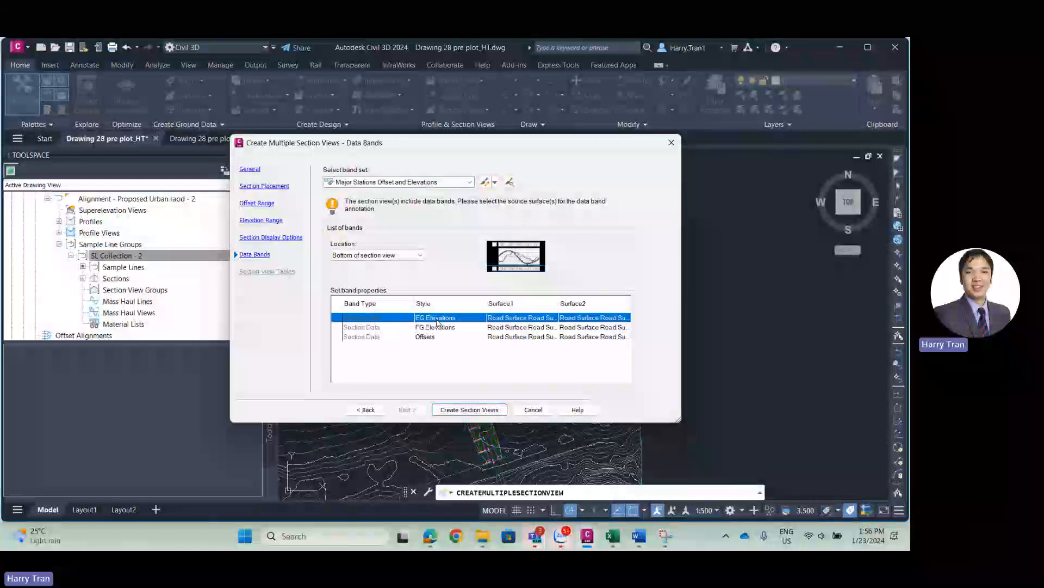
{"action": "left_click", "coordinate": [455, 300]}
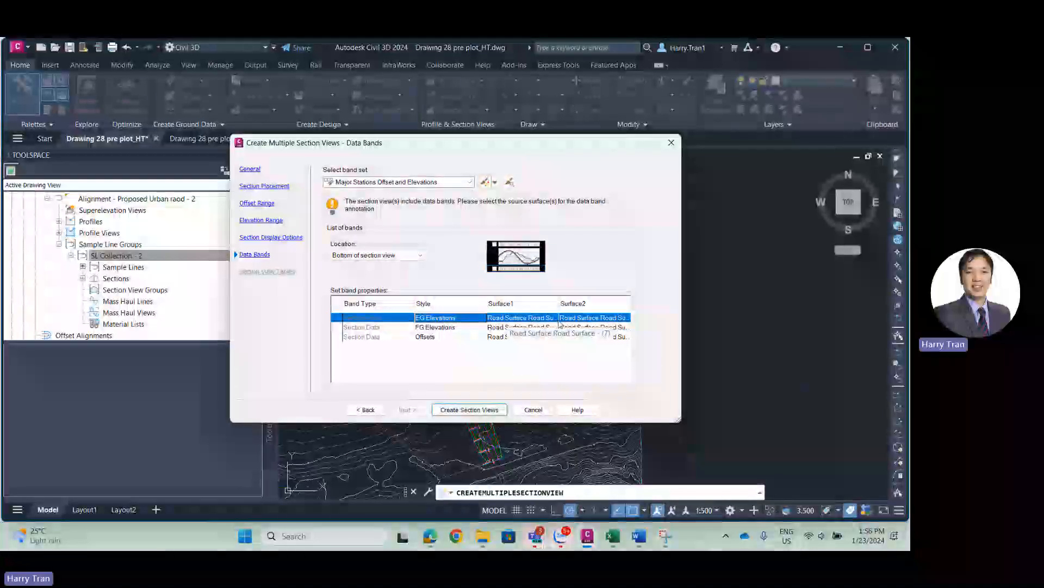
{"action": "left_click", "coordinate": [536, 321]}
{"action": "left_click", "coordinate": [536, 320]}
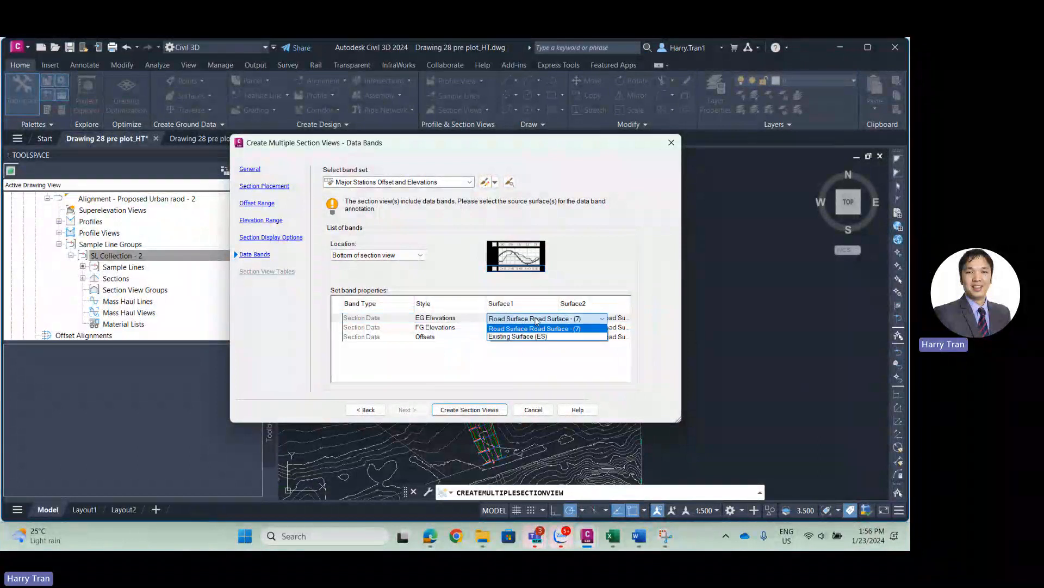
{"action": "left_click", "coordinate": [536, 320]}
{"action": "left_click", "coordinate": [517, 320]}
{"action": "left_click", "coordinate": [517, 321]}
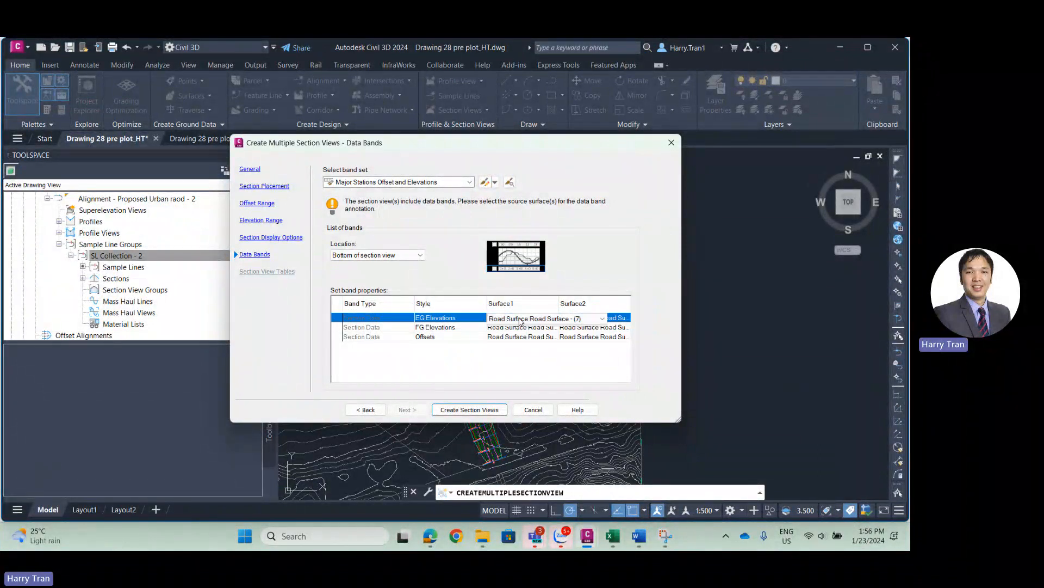
{"action": "left_click", "coordinate": [510, 320]}
{"action": "left_click", "coordinate": [541, 323]}
{"action": "left_click", "coordinate": [539, 320]}
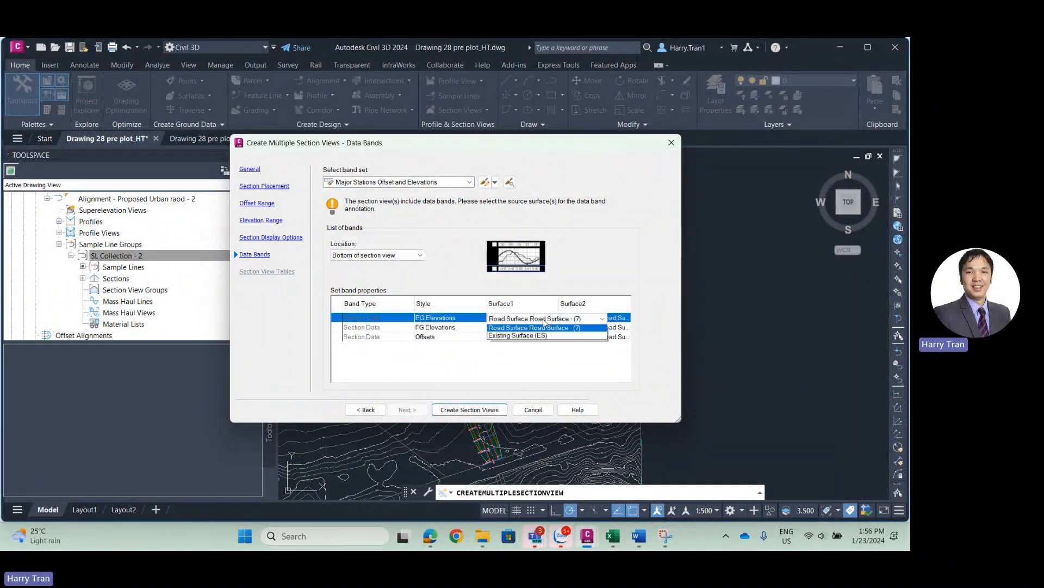
{"action": "left_click", "coordinate": [525, 336]}
{"action": "left_click", "coordinate": [593, 318]}
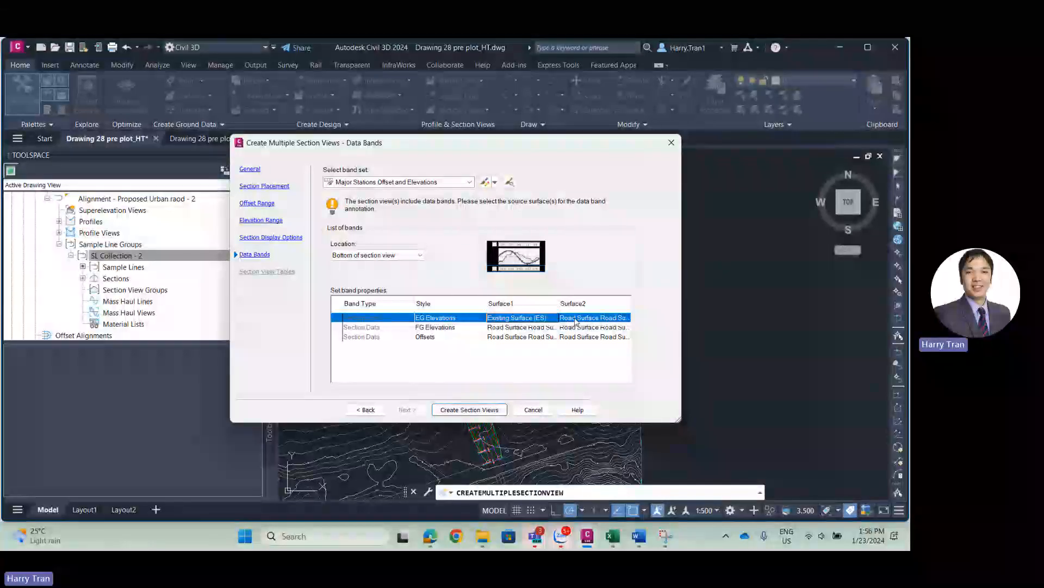
{"action": "left_click", "coordinate": [621, 318]}
{"action": "left_click", "coordinate": [560, 337]}
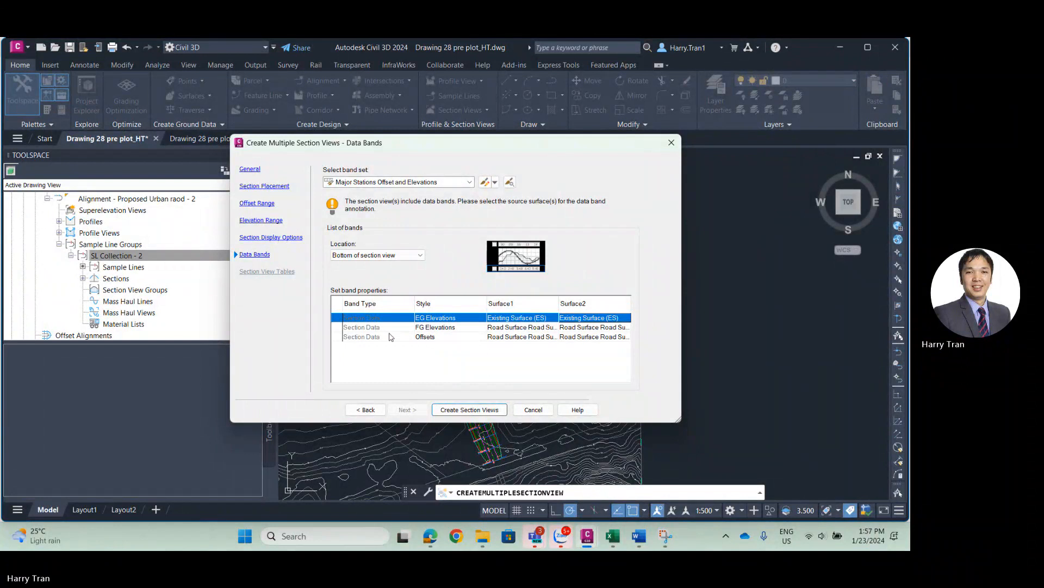
Generate the section views and place their origin in the empty area above and to the right of the profile view.
{"action": "left_click", "coordinate": [440, 328]}
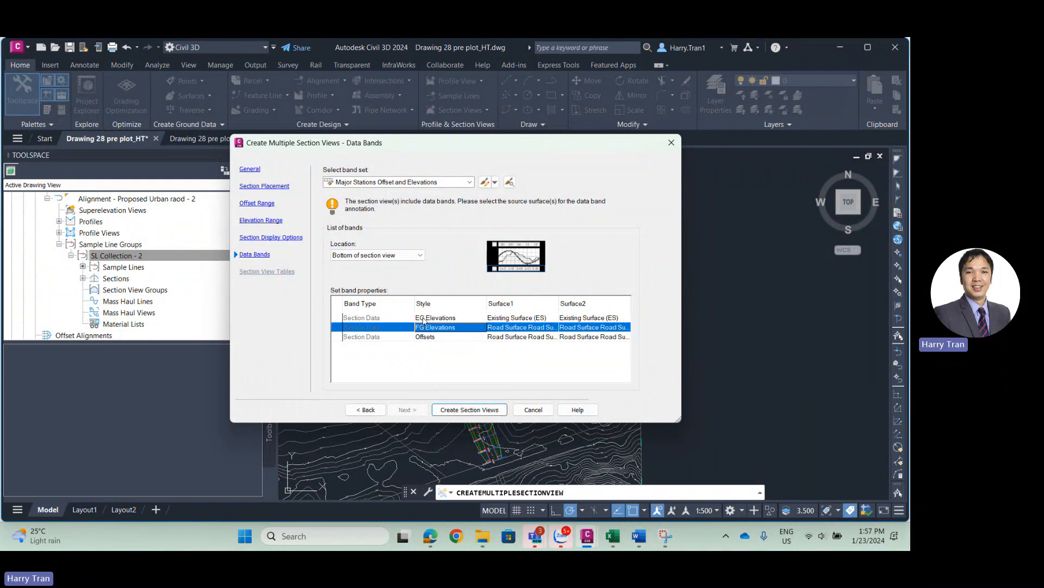
{"action": "left_click", "coordinate": [462, 413]}
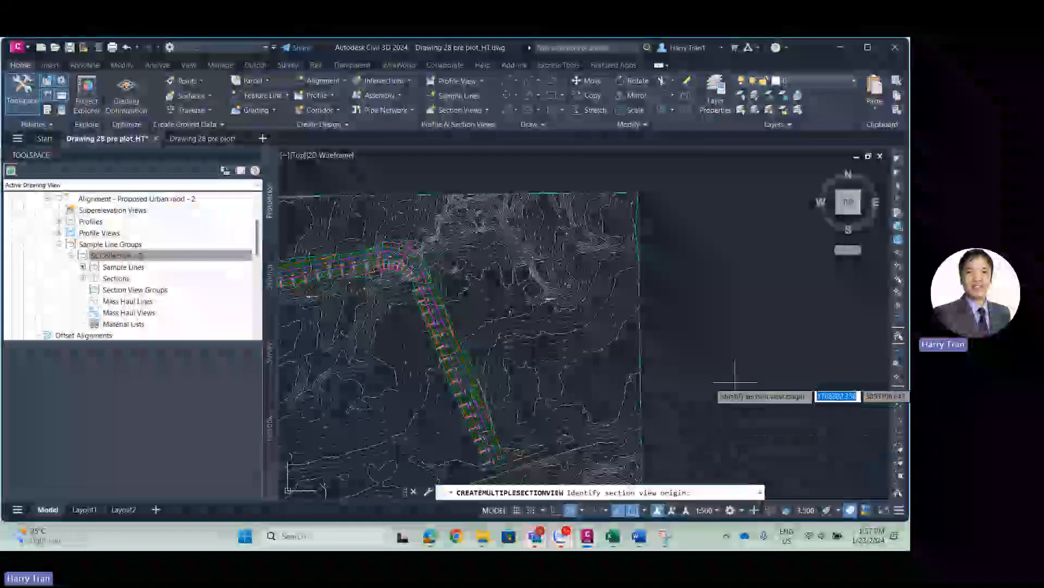
{"action": "scroll", "coordinate": [715, 348], "scroll_direction": "down", "scroll_amount": 5}
{"action": "middle_click_drag", "start_coordinate": [704, 315], "coordinate": [556, 340]}
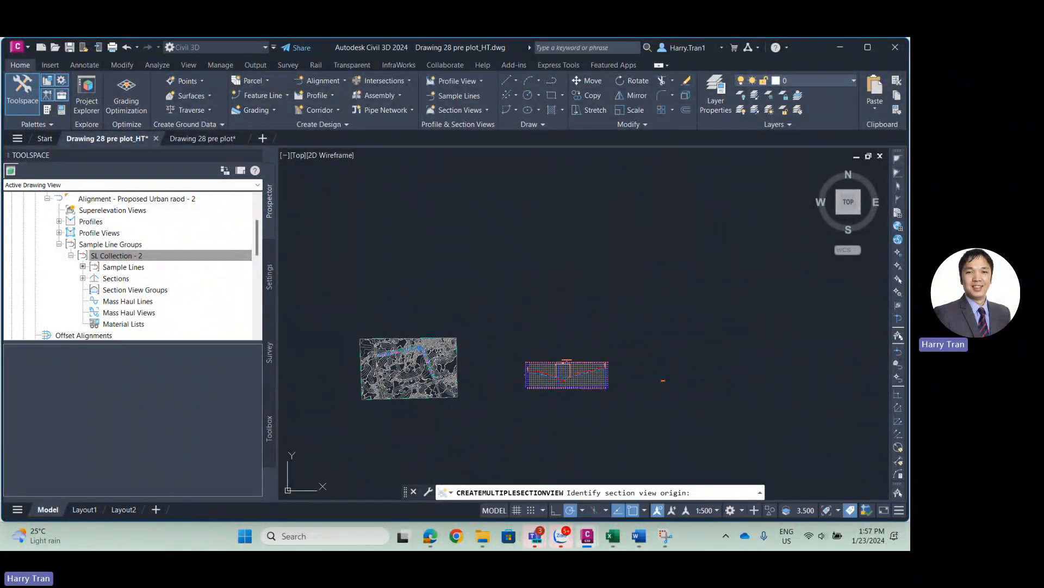
{"action": "left_click", "coordinate": [645, 314]}
Examine the road cross-section at 0+020.00 and its existing elevation, proposed elevation and offset bands.
{"action": "scroll", "coordinate": [667, 318], "scroll_direction": "up", "scroll_amount": 5}
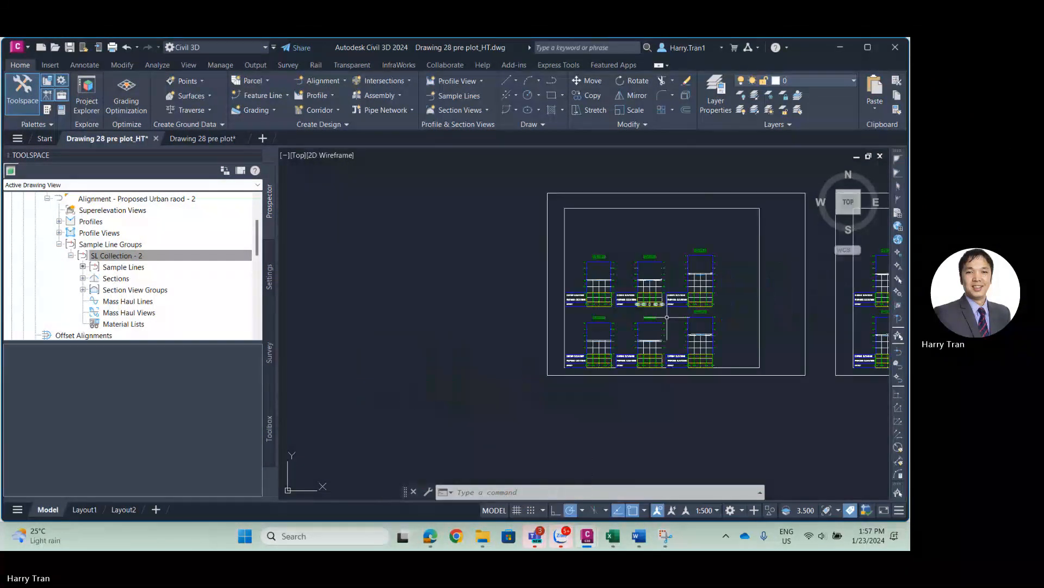
{"action": "scroll", "coordinate": [667, 317], "scroll_direction": "up", "scroll_amount": 6}
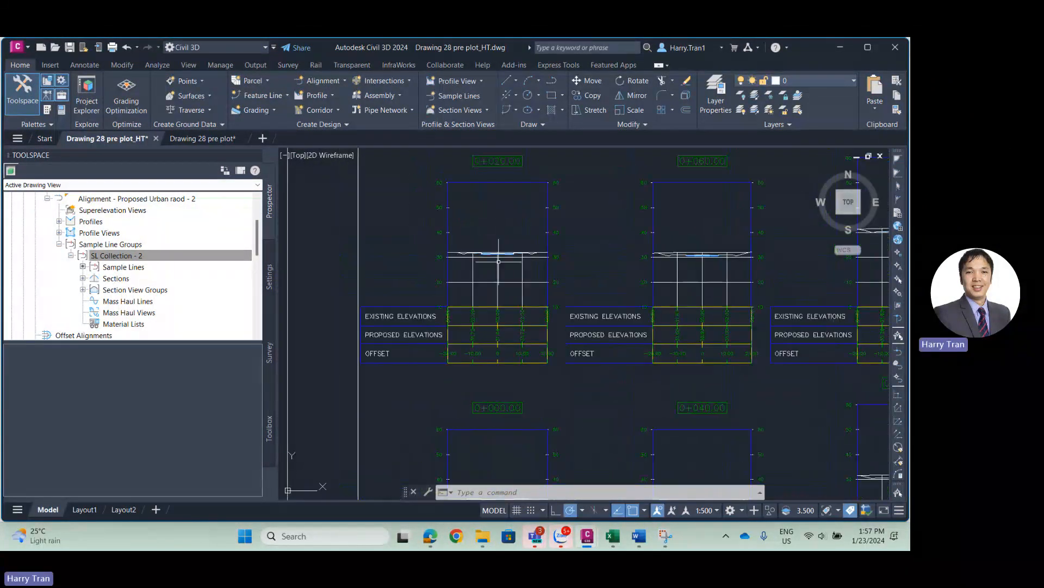
{"action": "scroll", "coordinate": [494, 250], "scroll_direction": "up", "scroll_amount": 4}
{"action": "middle_click_drag", "start_coordinate": [498, 316], "coordinate": [654, 330]}
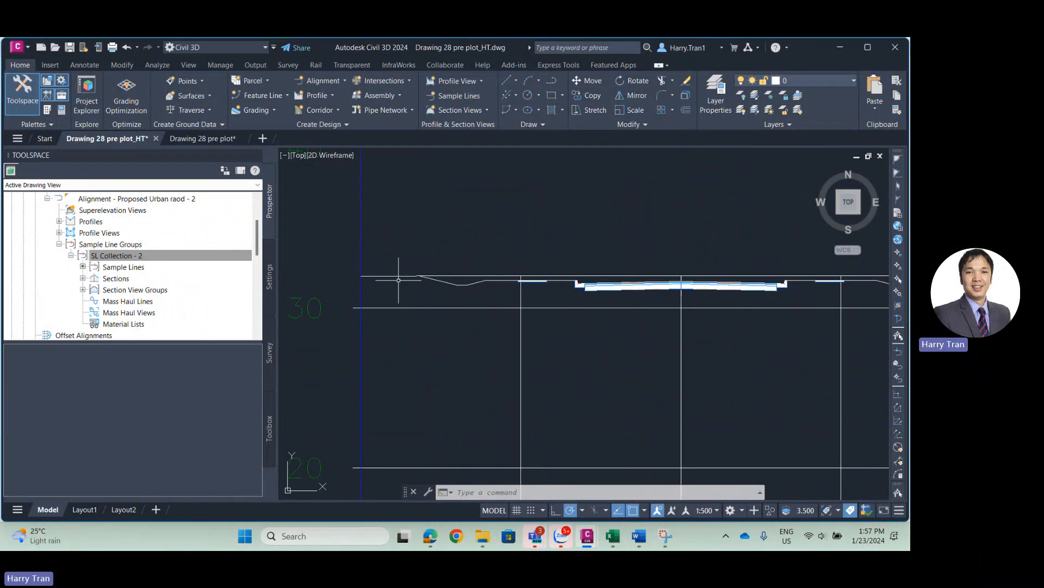
{"action": "scroll", "coordinate": [361, 291], "scroll_direction": "up", "scroll_amount": 4}
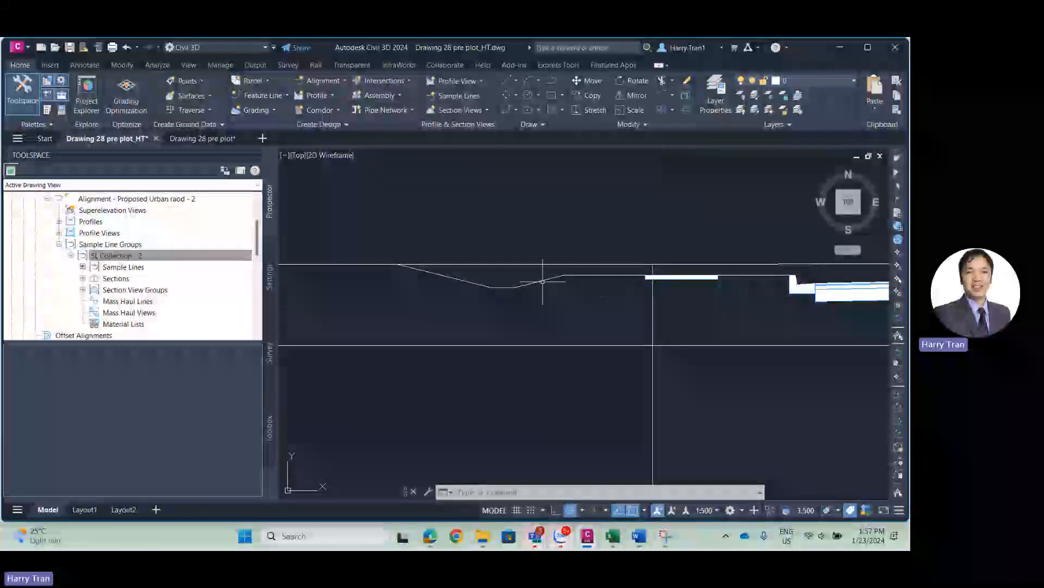
{"action": "scroll", "coordinate": [400, 268], "scroll_direction": "down", "scroll_amount": 2}
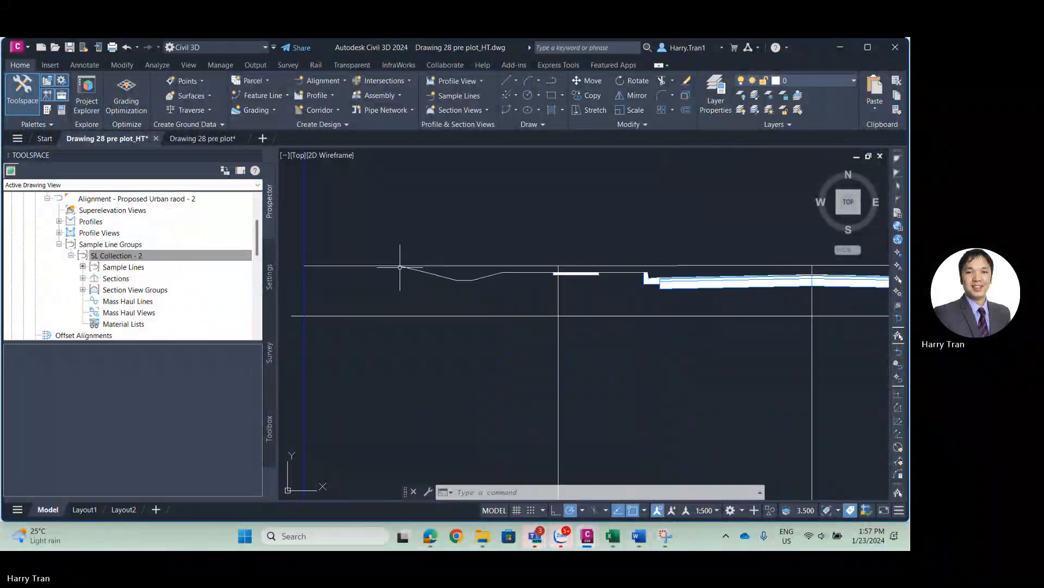
{"action": "scroll", "coordinate": [401, 268], "scroll_direction": "down", "scroll_amount": 6}
{"action": "middle_click_drag", "start_coordinate": [412, 324], "coordinate": [519, 310]}
{"action": "scroll", "coordinate": [519, 309], "scroll_direction": "up", "scroll_amount": 2}
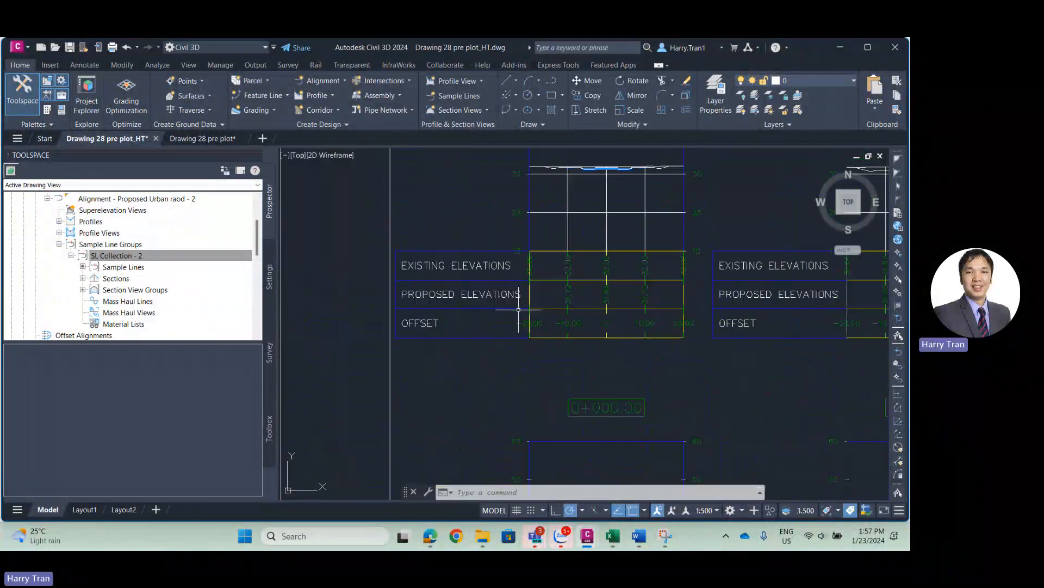
{"action": "scroll", "coordinate": [519, 309], "scroll_direction": "up", "scroll_amount": 2}
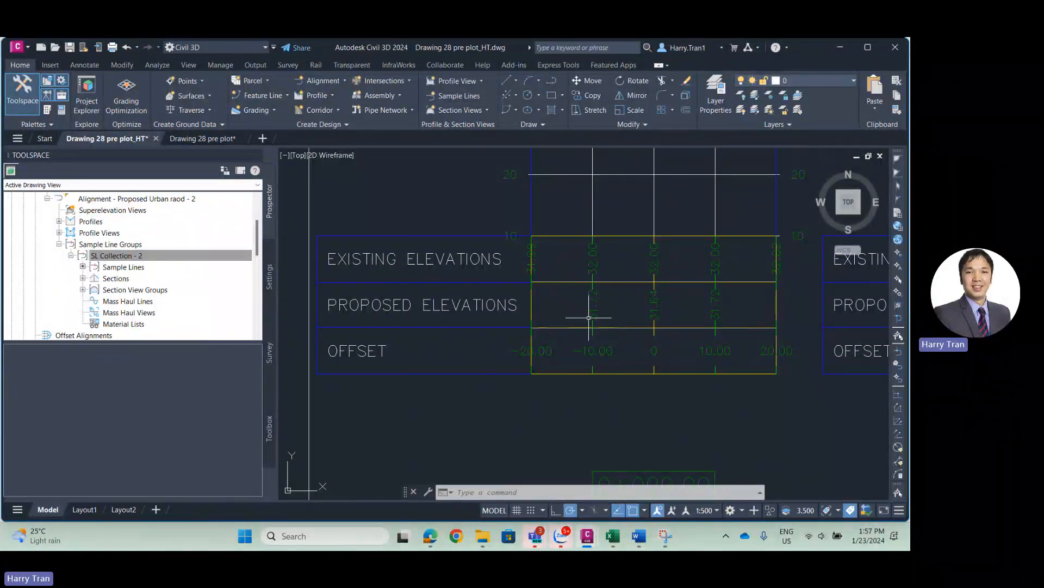
{"action": "scroll", "coordinate": [589, 316], "scroll_direction": "down", "scroll_amount": 3}
{"action": "middle_click_drag", "start_coordinate": [626, 291], "coordinate": [384, 359]}
{"action": "scroll", "coordinate": [573, 311], "scroll_direction": "down", "scroll_amount": 3}
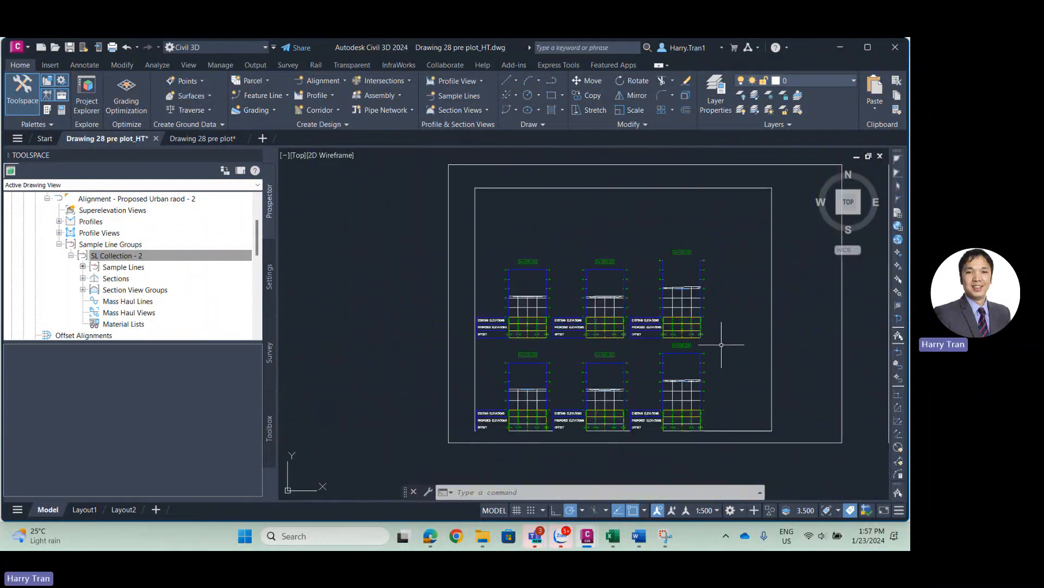
Compare the existing ground and road lines of the 0+060.00 section with the elevations and offsets in its data bands.
{"action": "scroll", "coordinate": [721, 345], "scroll_direction": "up", "scroll_amount": 6}
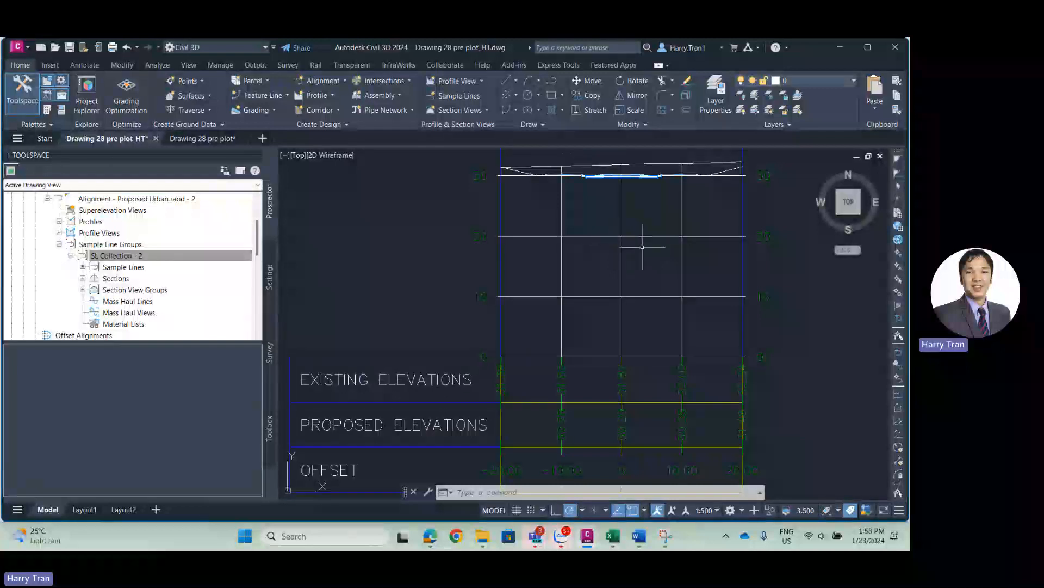
{"action": "scroll", "coordinate": [642, 247], "scroll_direction": "down", "scroll_amount": 3}
{"action": "scroll", "coordinate": [531, 237], "scroll_direction": "up", "scroll_amount": 5}
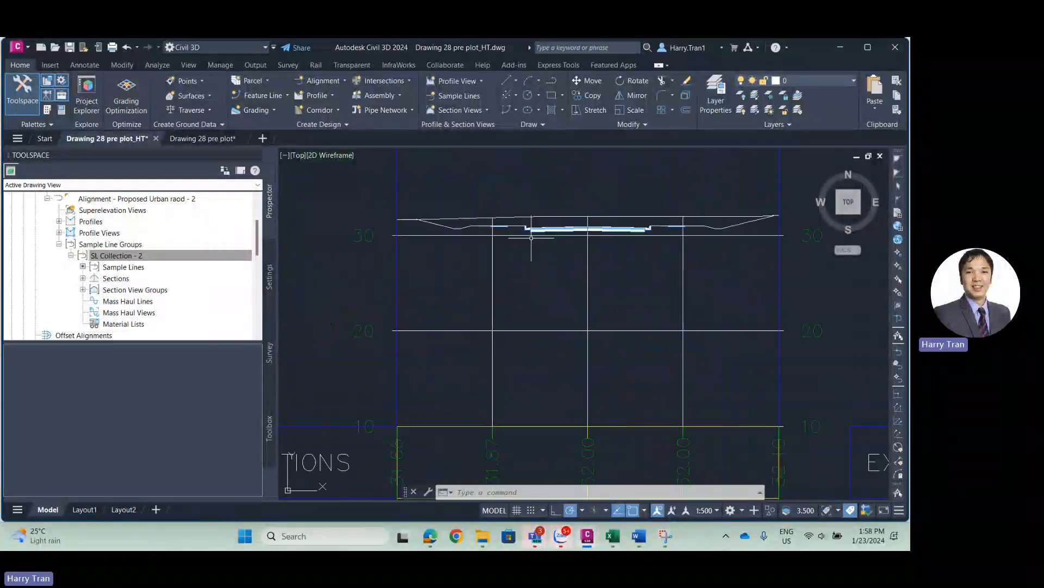
{"action": "scroll", "coordinate": [531, 237], "scroll_direction": "up", "scroll_amount": 2}
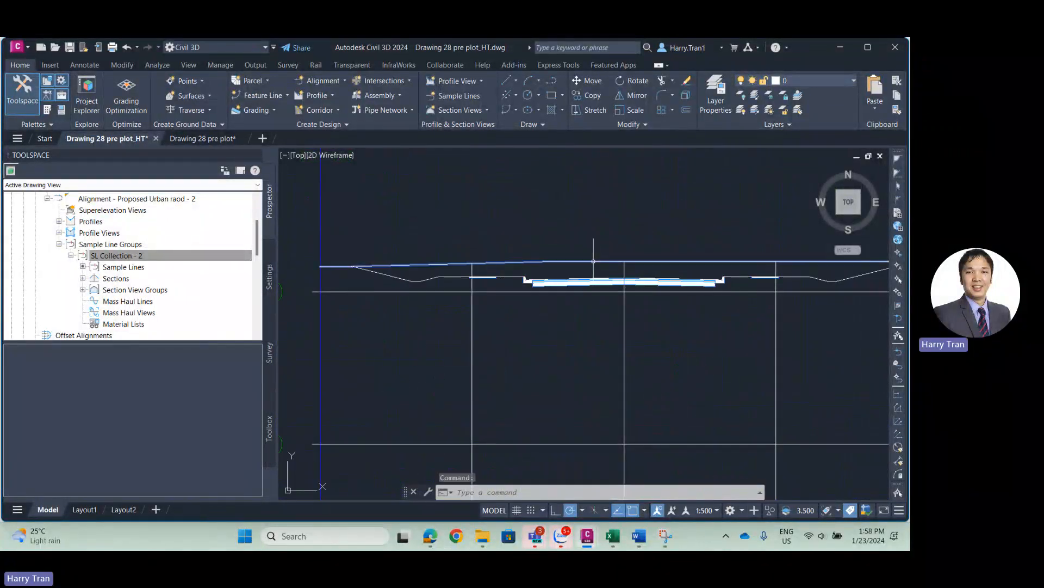
{"action": "left_click", "coordinate": [593, 261]}
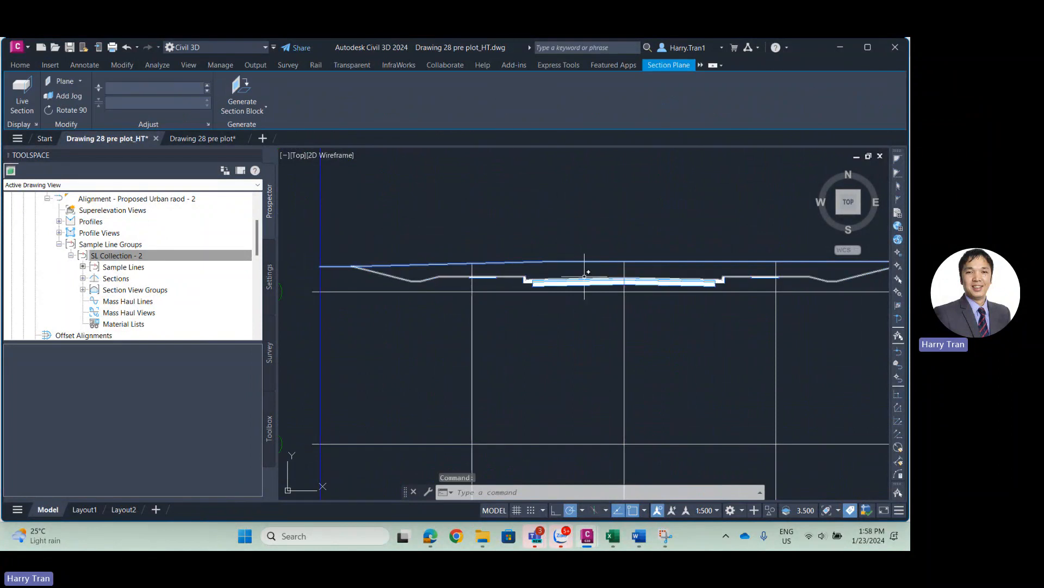
{"action": "scroll", "coordinate": [618, 278], "scroll_direction": "down", "scroll_amount": 3}
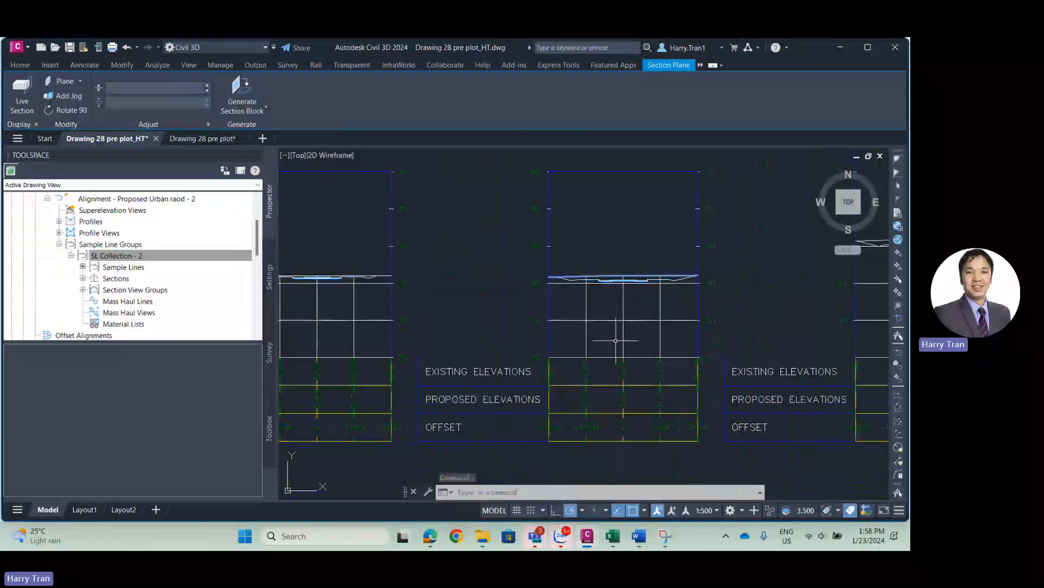
{"action": "middle_click_drag", "start_coordinate": [616, 341], "coordinate": [642, 259]}
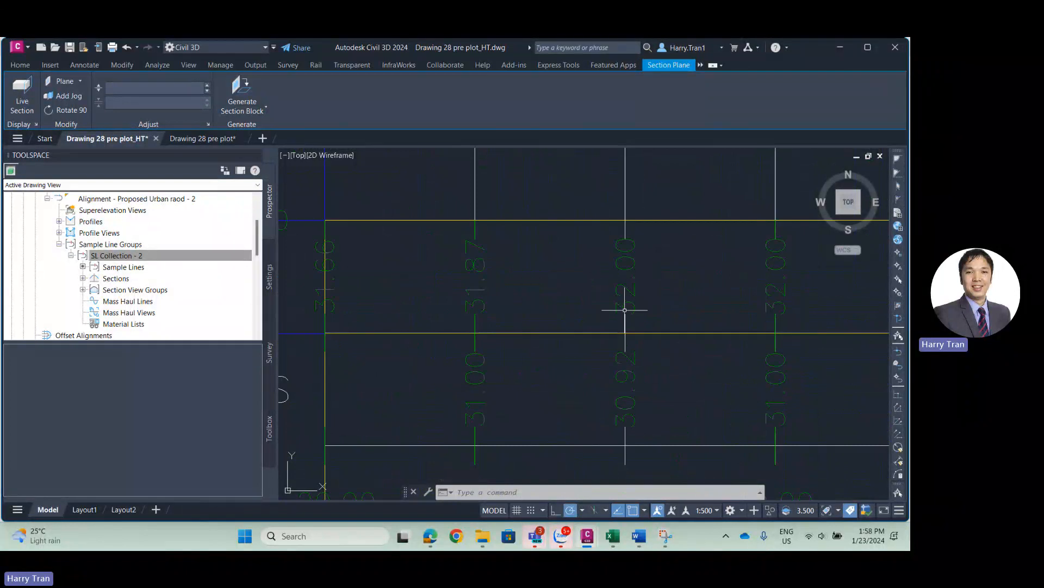
{"action": "scroll", "coordinate": [634, 294], "scroll_direction": "down", "scroll_amount": 6}
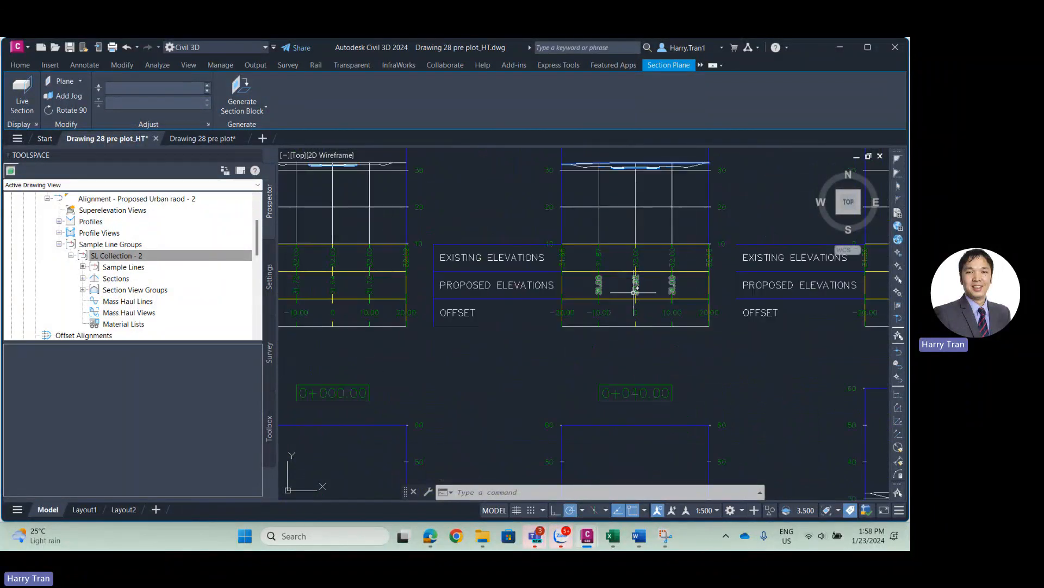
{"action": "scroll", "coordinate": [635, 291], "scroll_direction": "up", "scroll_amount": 2}
{"action": "scroll", "coordinate": [620, 294], "scroll_direction": "up", "scroll_amount": 2}
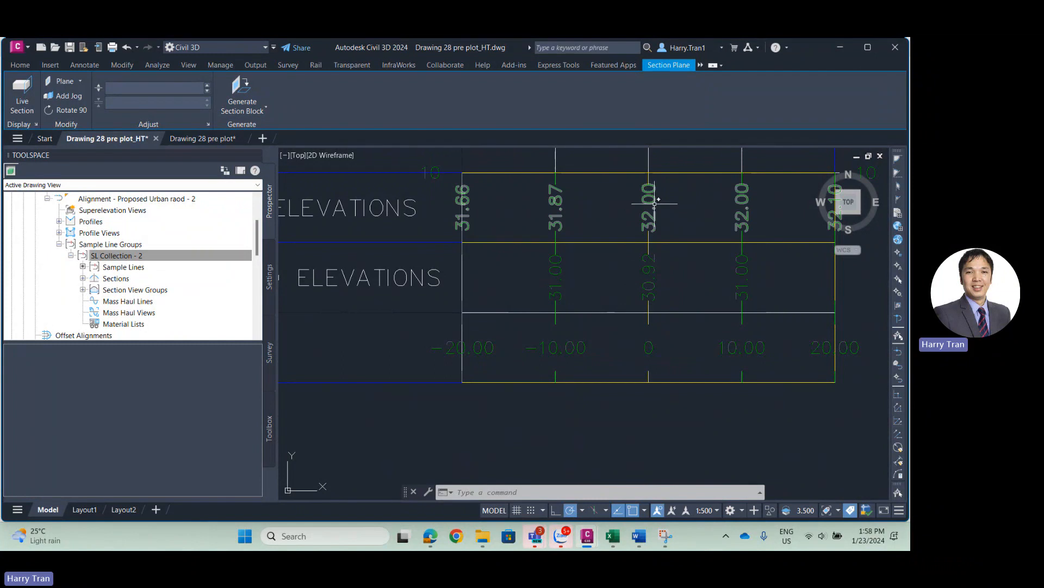
{"action": "scroll", "coordinate": [644, 226], "scroll_direction": "down", "scroll_amount": 3}
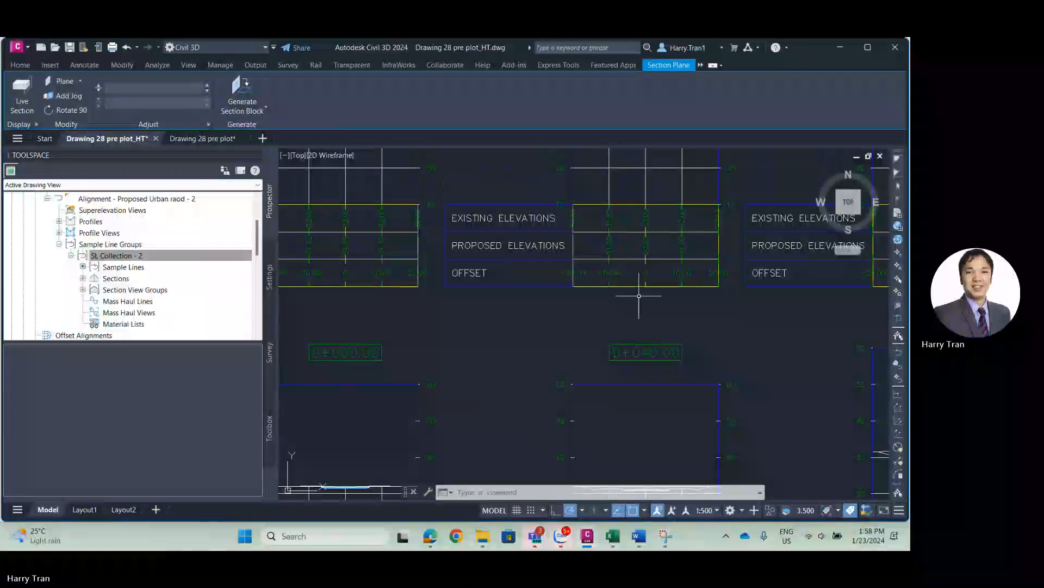
{"action": "scroll", "coordinate": [641, 294], "scroll_direction": "up", "scroll_amount": 2}
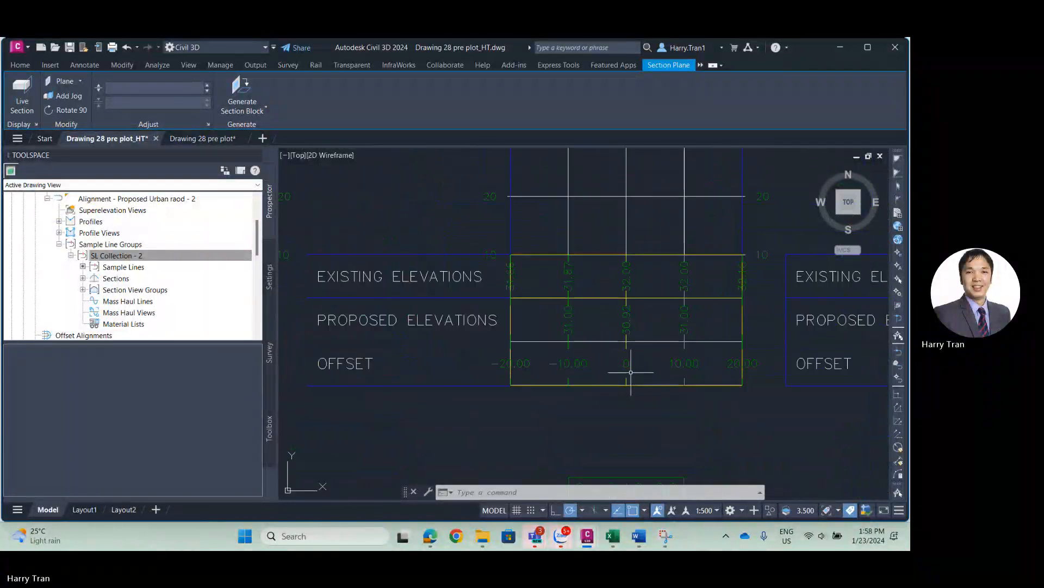
{"action": "scroll", "coordinate": [620, 376], "scroll_direction": "down", "scroll_amount": 5}
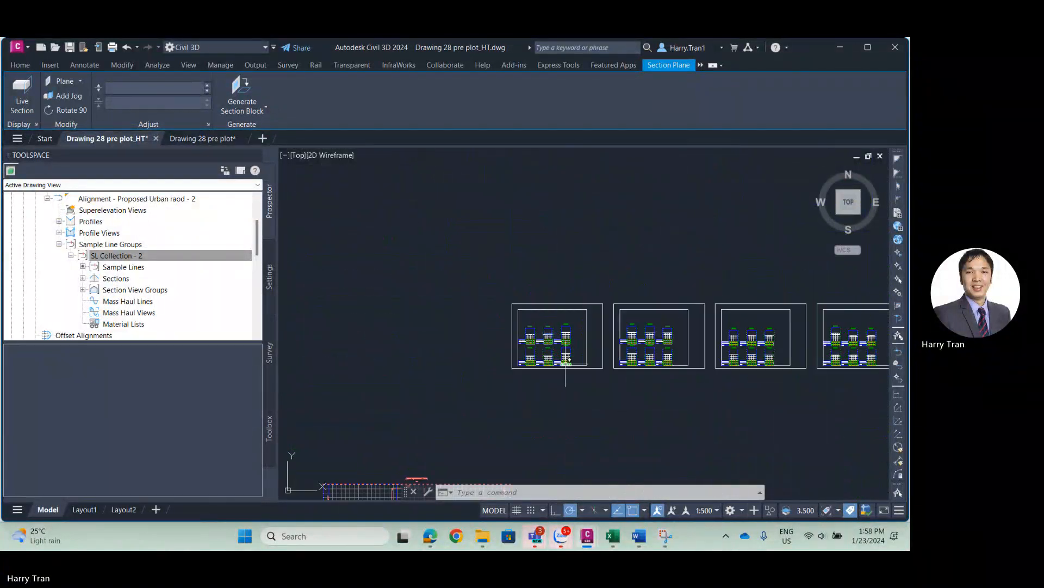
Set the model space annotation scale to 1:1000 and check the section sheets at the new scale.
{"action": "left_click", "coordinate": [715, 511]}
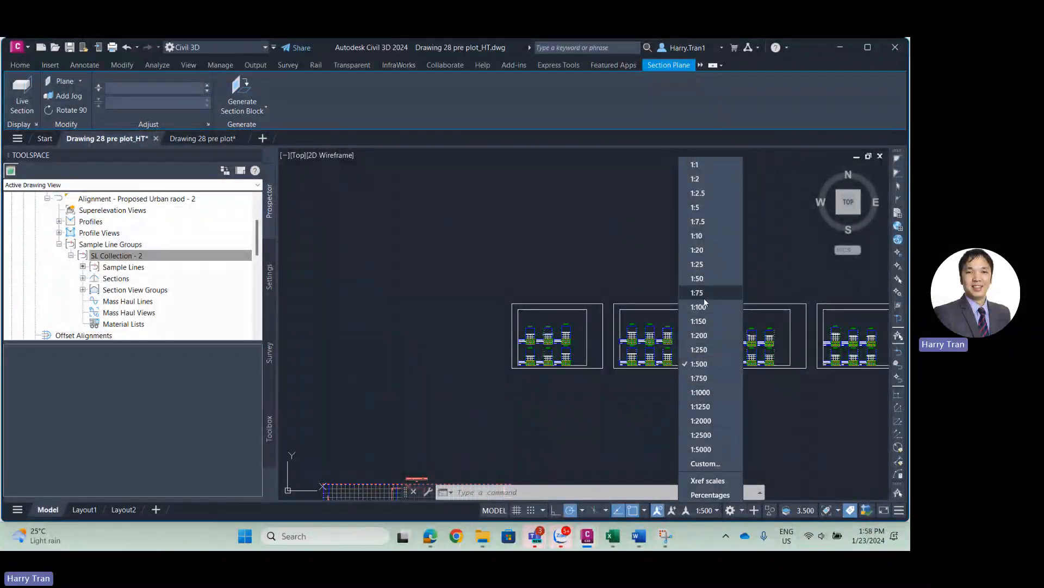
{"action": "left_click", "coordinate": [710, 393]}
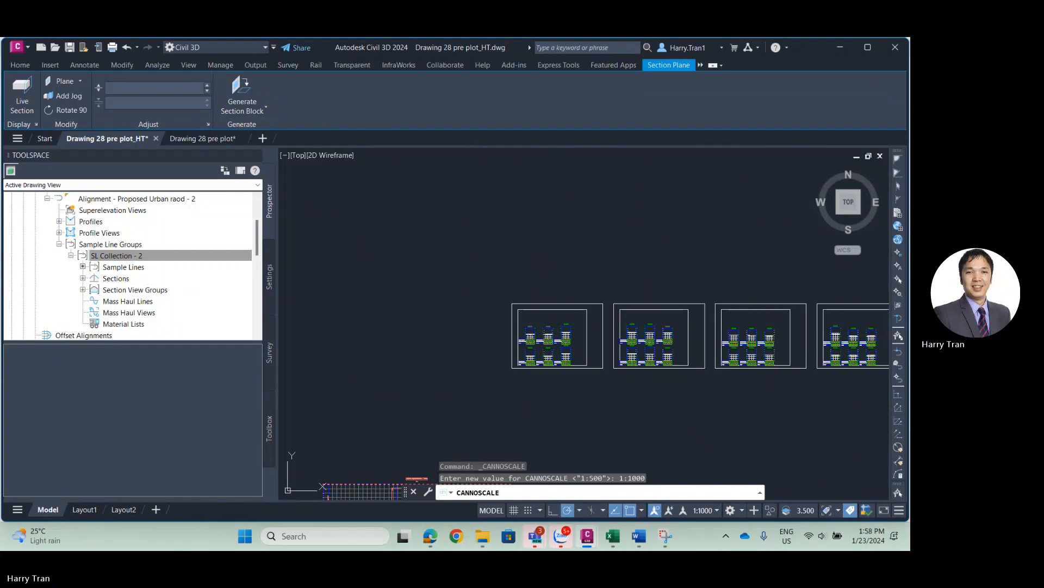
{"action": "scroll", "coordinate": [604, 320], "scroll_direction": "down", "scroll_amount": 3}
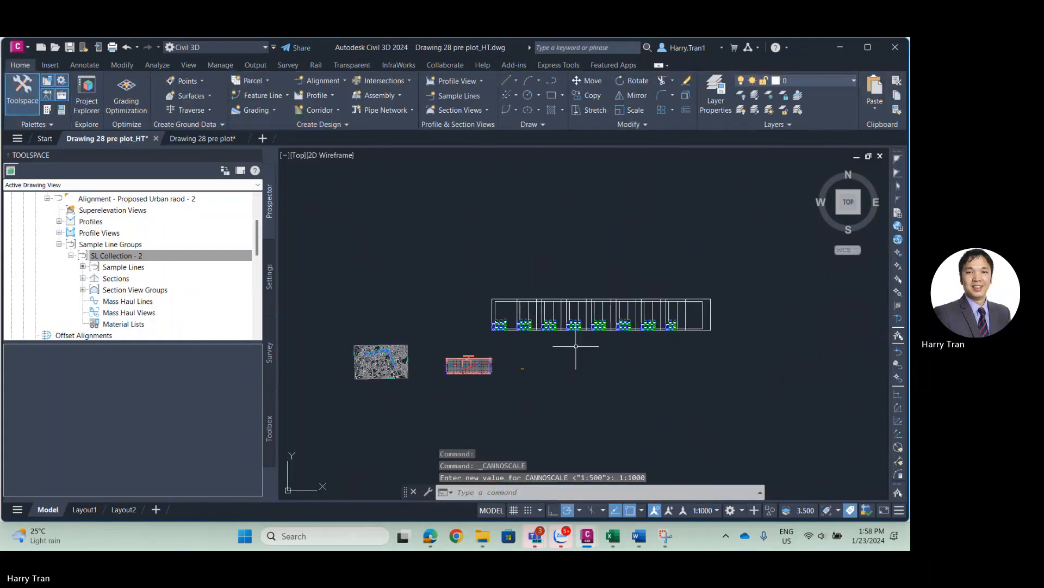
{"action": "middle_click_drag", "start_coordinate": [655, 427], "coordinate": [667, 336]}
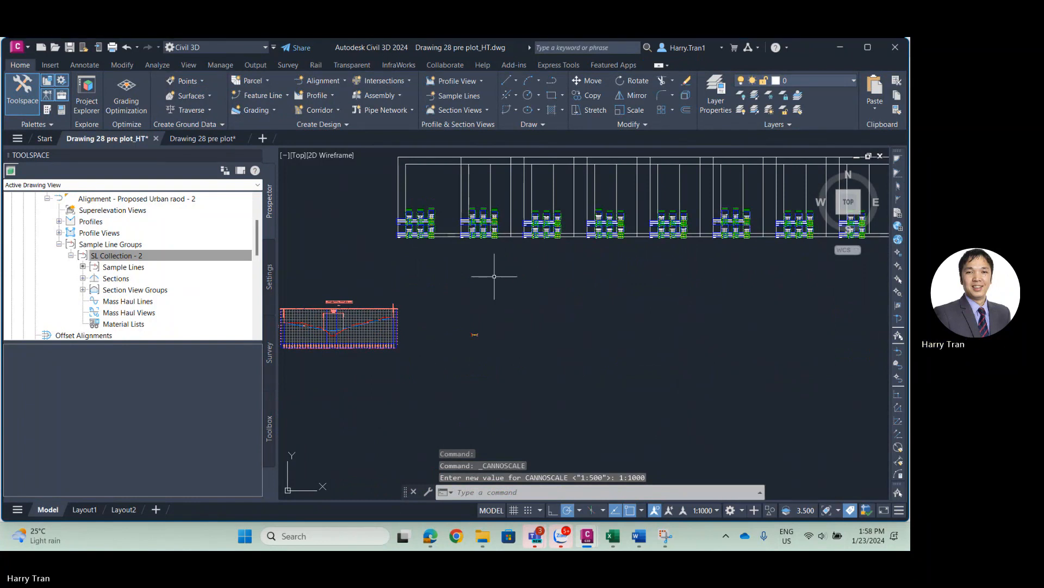
Set up multiple section views for SL Collection - 2 with Road Section style, Production placement, automatic offset range and Major Stations Offset and Elevations bands.
{"action": "scroll", "coordinate": [549, 326], "scroll_direction": "down", "scroll_amount": 2}
{"action": "middle_click_drag", "start_coordinate": [560, 321], "coordinate": [471, 388]}
{"action": "left_click", "coordinate": [457, 110]}
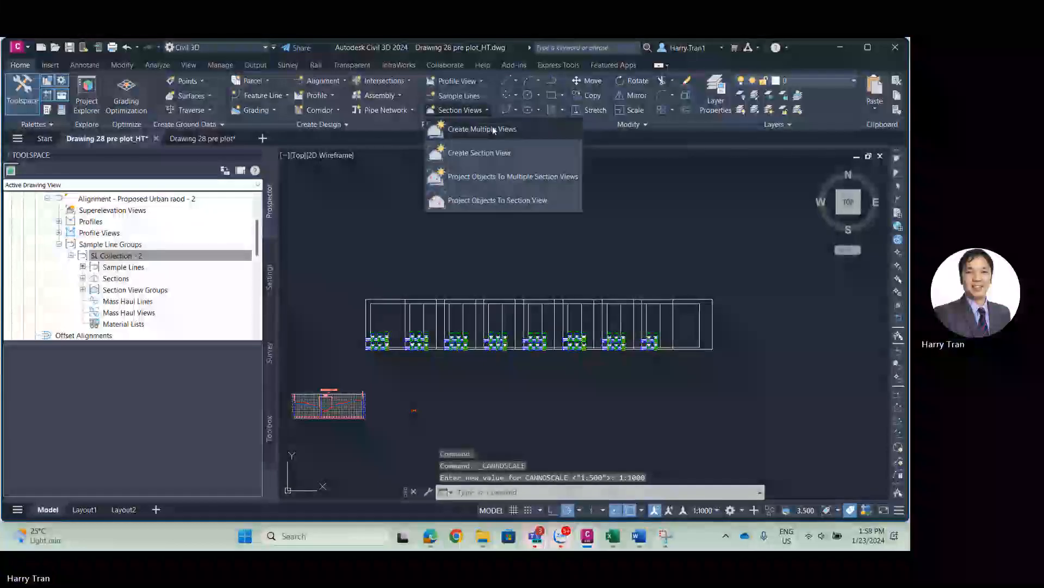
{"action": "left_click", "coordinate": [494, 131]}
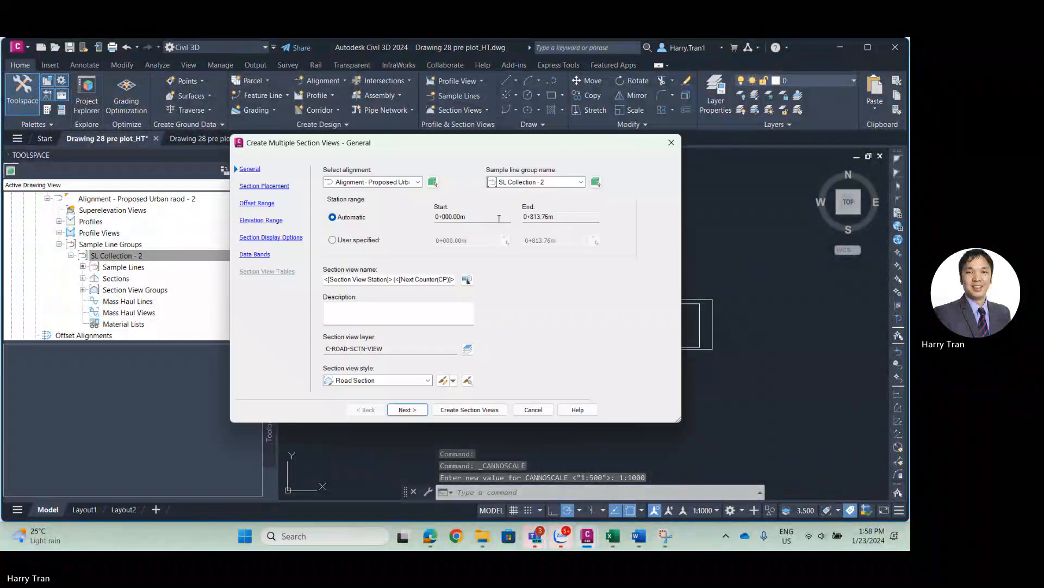
{"action": "left_click", "coordinate": [415, 414]}
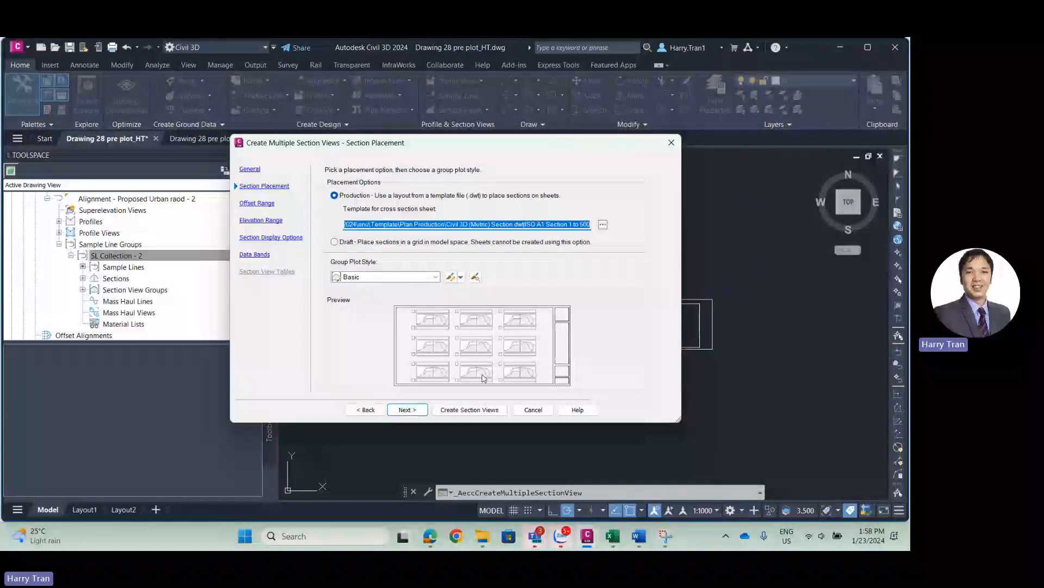
{"action": "left_click", "coordinate": [409, 414]}
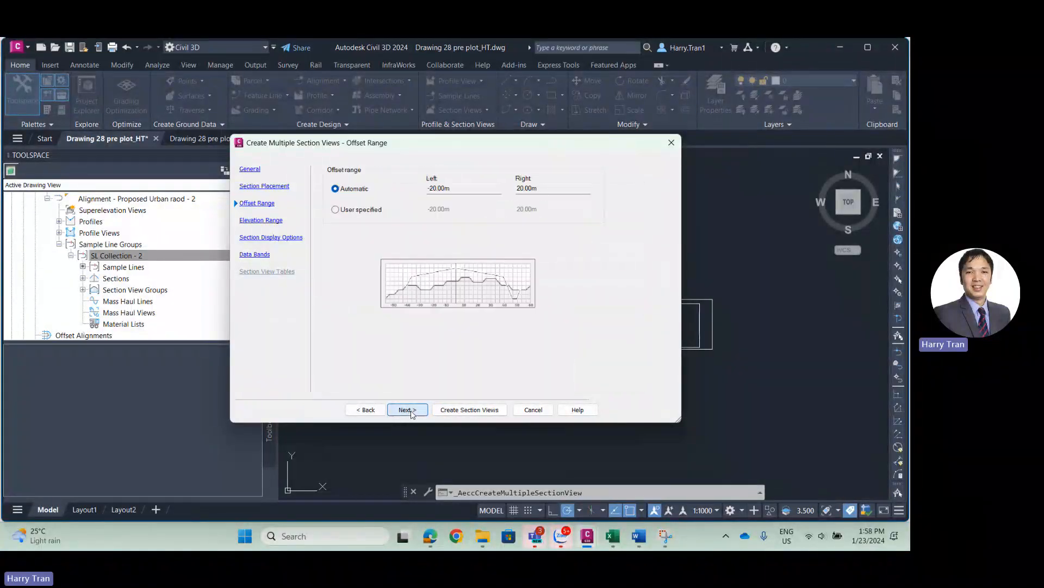
{"action": "left_click", "coordinate": [412, 413]}
{"action": "left_click", "coordinate": [413, 415]}
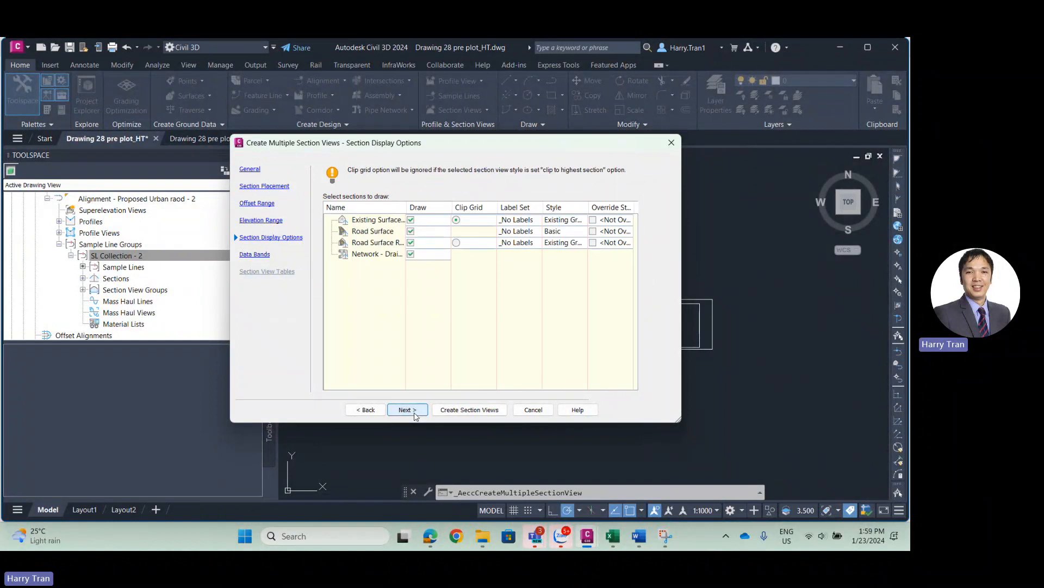
{"action": "left_click", "coordinate": [415, 417]}
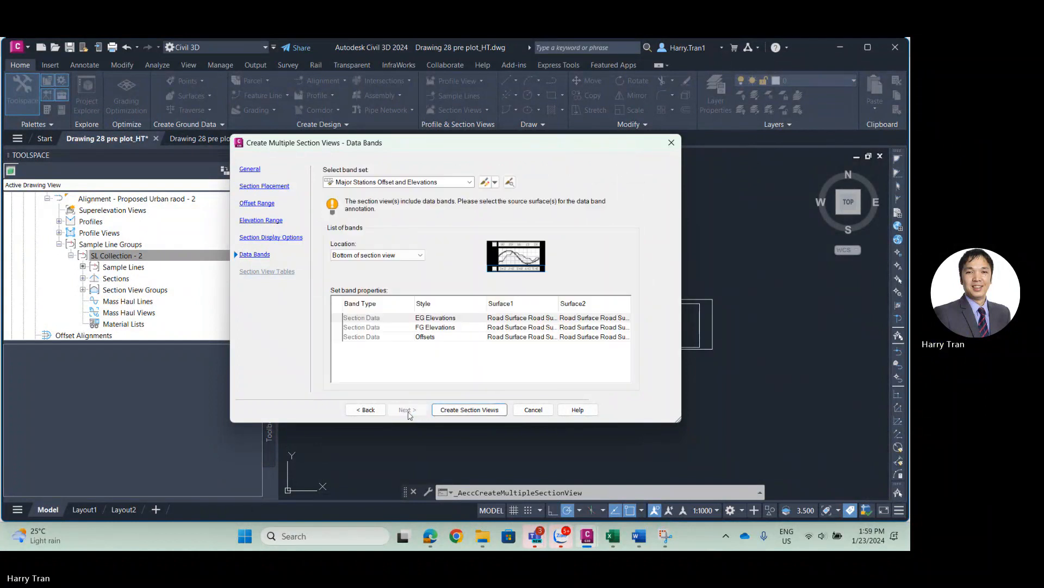
Generate the section views and place their origin in the empty area above the existing row of section sheets.
{"action": "left_click", "coordinate": [462, 412]}
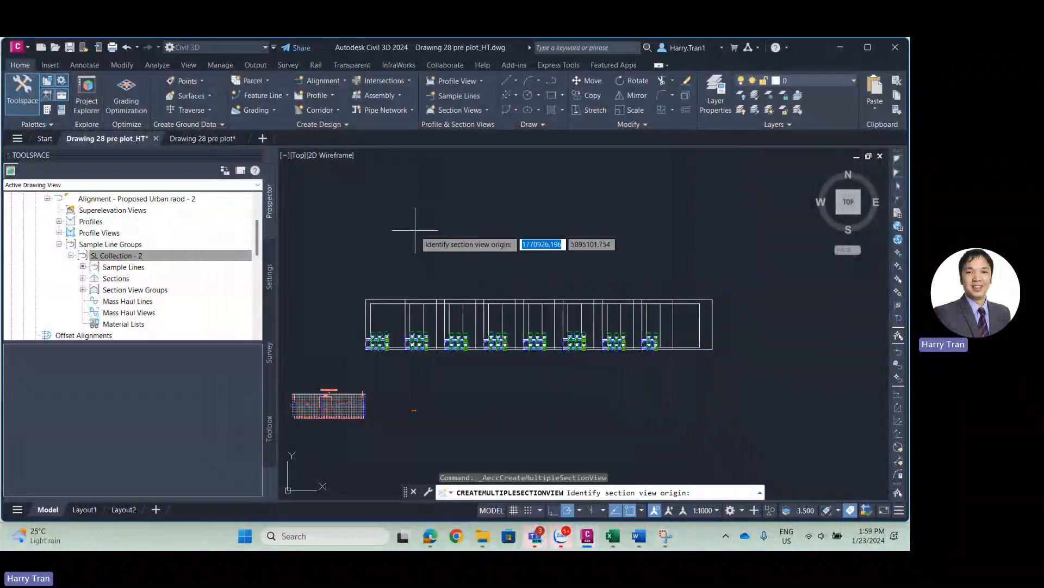
{"action": "scroll", "coordinate": [435, 239], "scroll_direction": "down", "scroll_amount": 2}
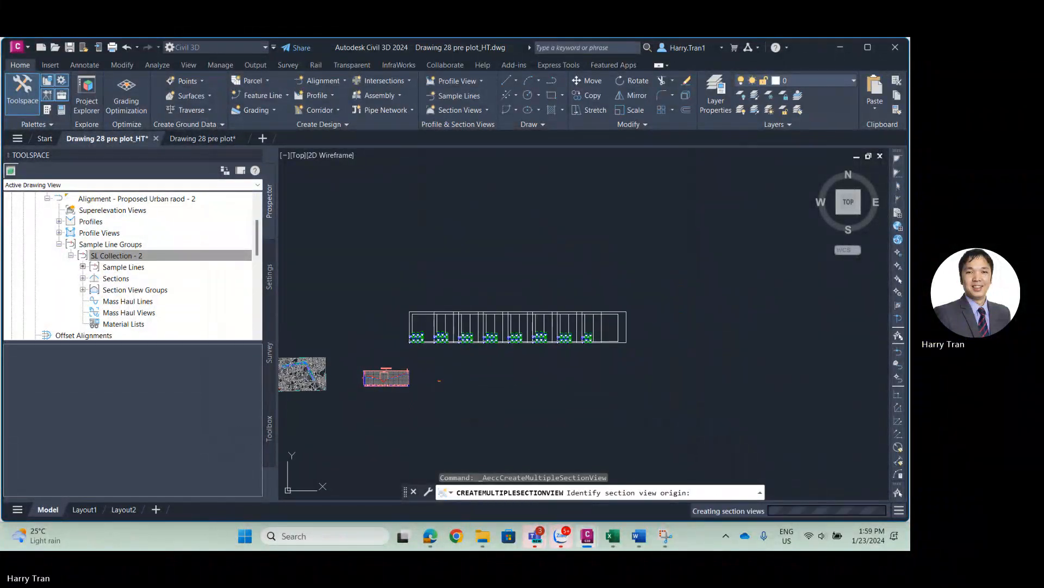
{"action": "left_click", "coordinate": [409, 234]}
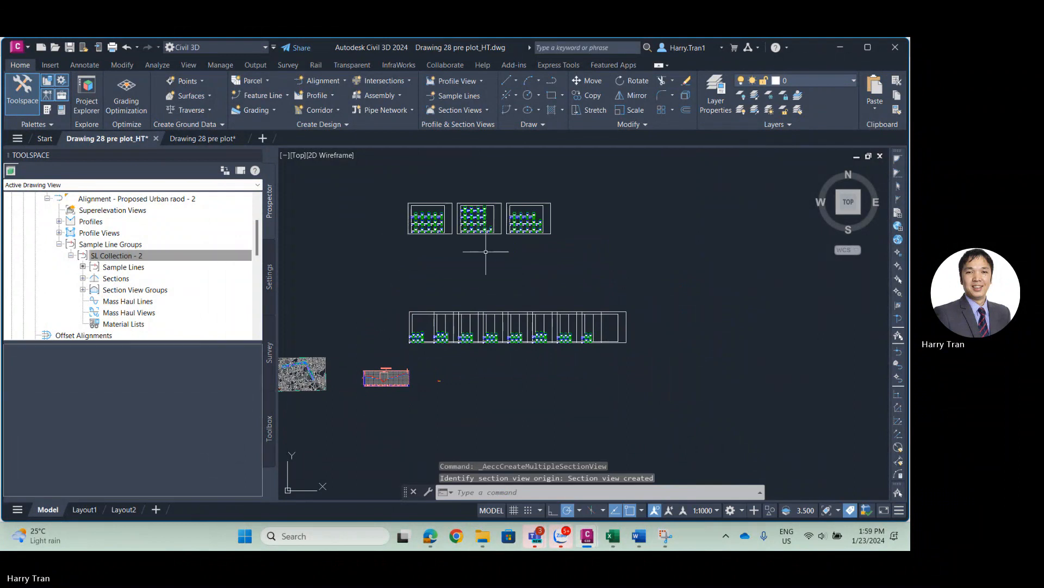
Examine how the section views and data bands are arranged on the new 1:1000 sheets and compare them with the earlier row below.
{"action": "scroll", "coordinate": [514, 243], "scroll_direction": "up", "scroll_amount": 3}
{"action": "scroll", "coordinate": [516, 245], "scroll_direction": "up", "scroll_amount": 3}
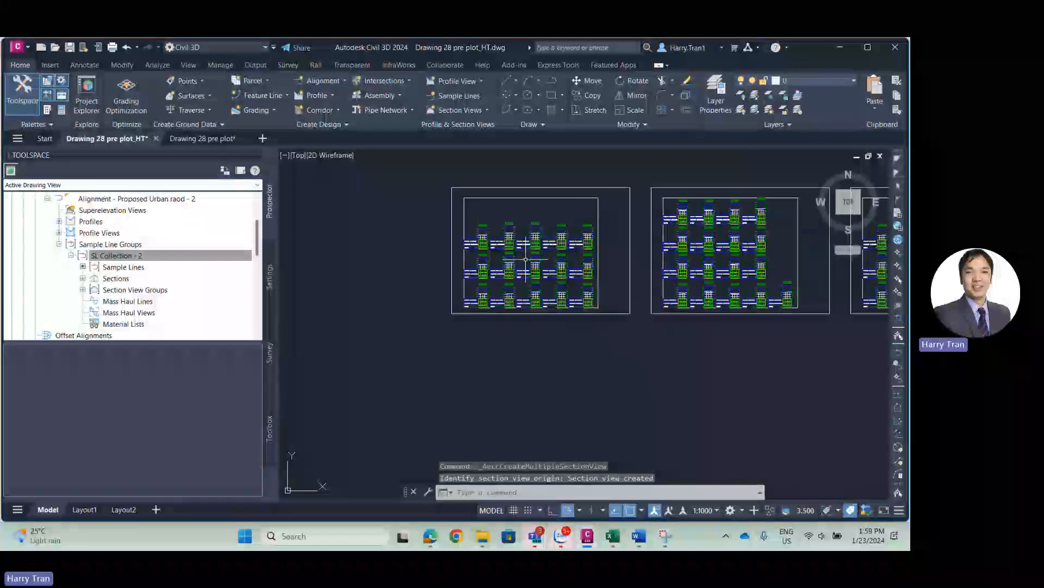
{"action": "scroll", "coordinate": [517, 269], "scroll_direction": "down", "scroll_amount": 3}
{"action": "scroll", "coordinate": [503, 251], "scroll_direction": "up", "scroll_amount": 5}
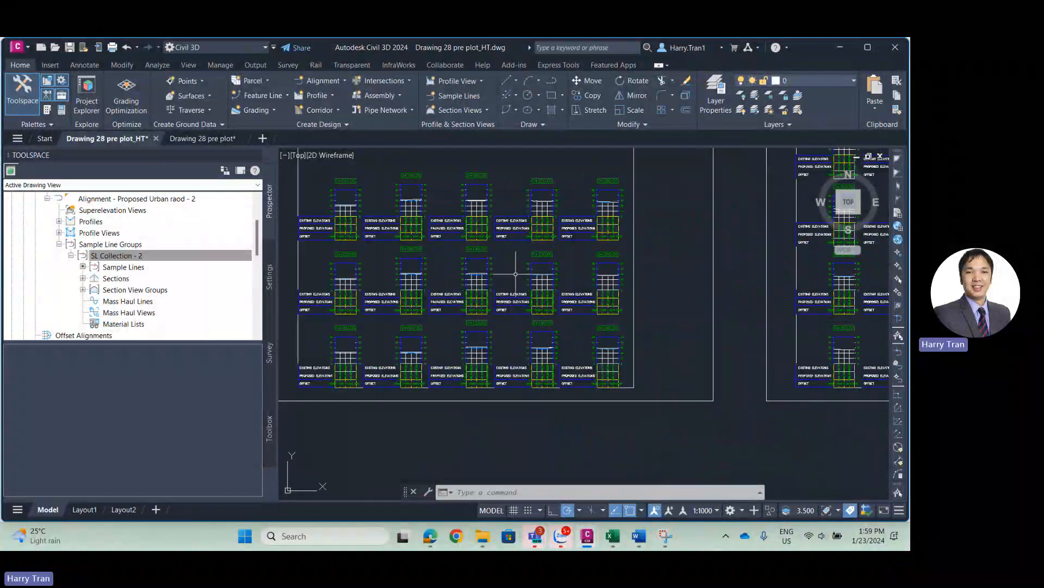
{"action": "scroll", "coordinate": [515, 276], "scroll_direction": "down", "scroll_amount": 5}
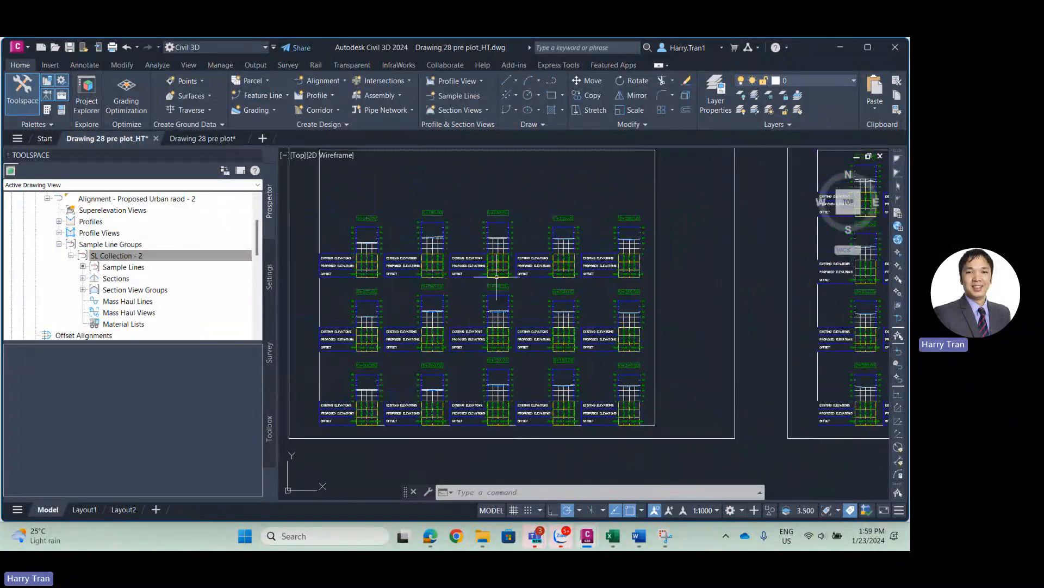
{"action": "scroll", "coordinate": [486, 292], "scroll_direction": "down", "scroll_amount": 3}
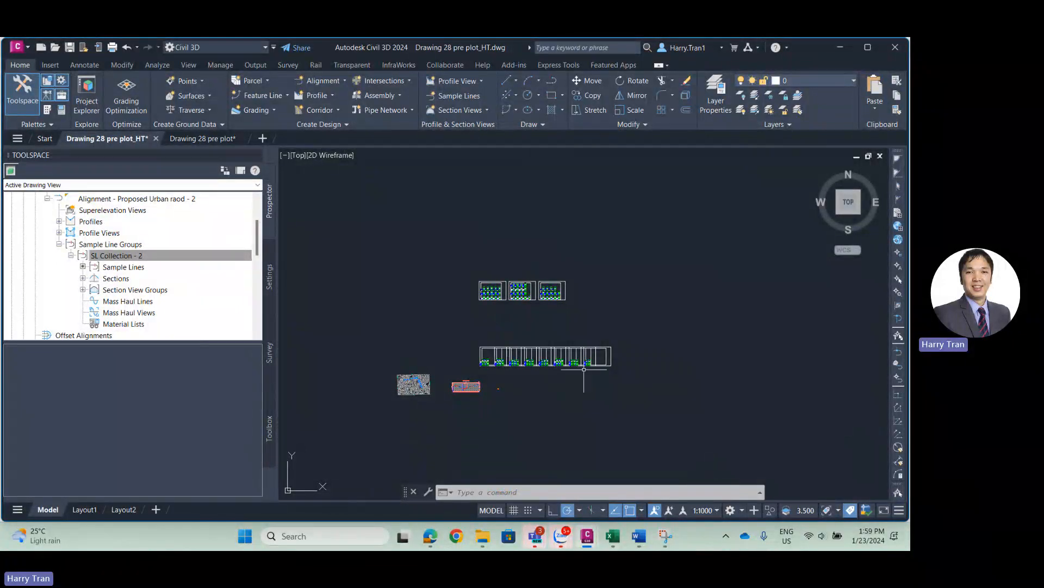
{"action": "scroll", "coordinate": [532, 342], "scroll_direction": "up", "scroll_amount": 4}
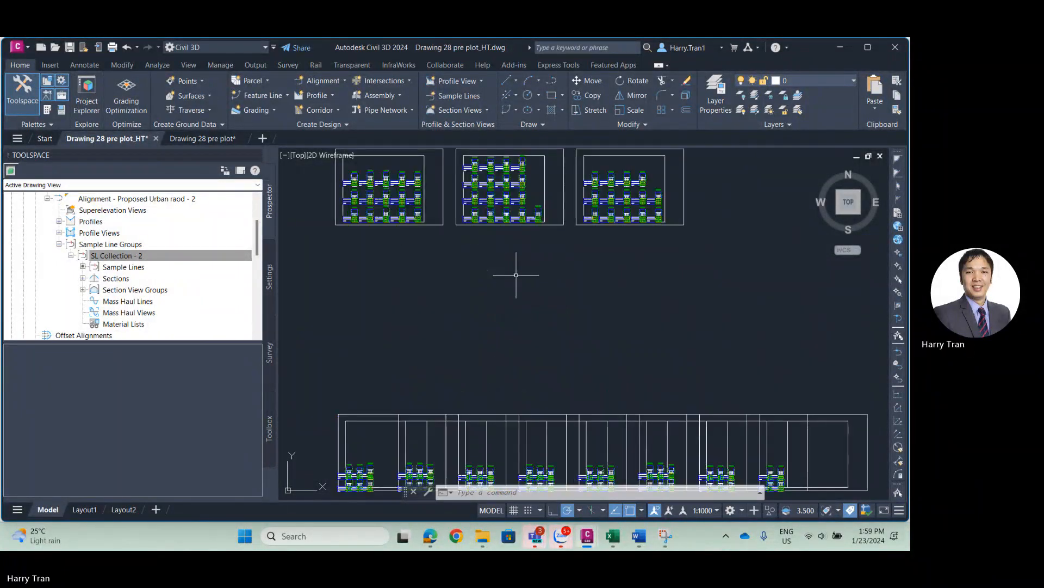
{"action": "scroll", "coordinate": [515, 275], "scroll_direction": "up", "scroll_amount": 2}
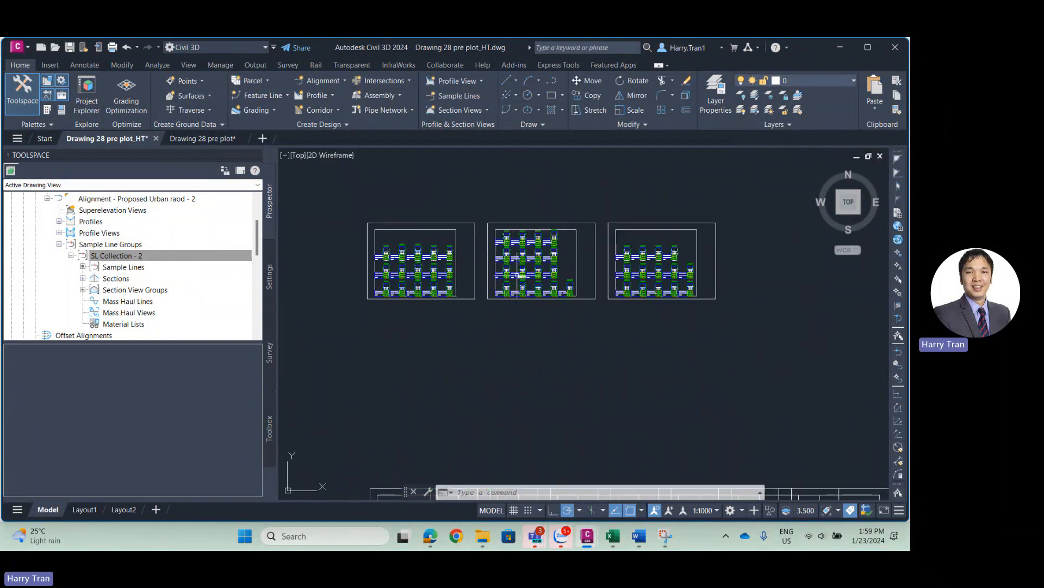
{"action": "scroll", "coordinate": [402, 263], "scroll_direction": "up", "scroll_amount": 4}
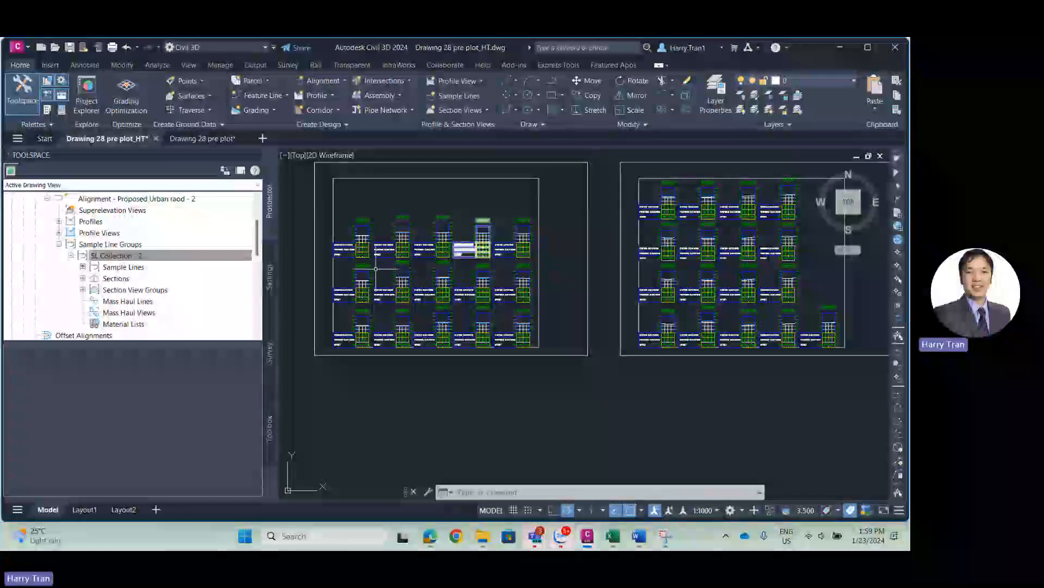
{"action": "scroll", "coordinate": [701, 297], "scroll_direction": "up", "scroll_amount": 5}
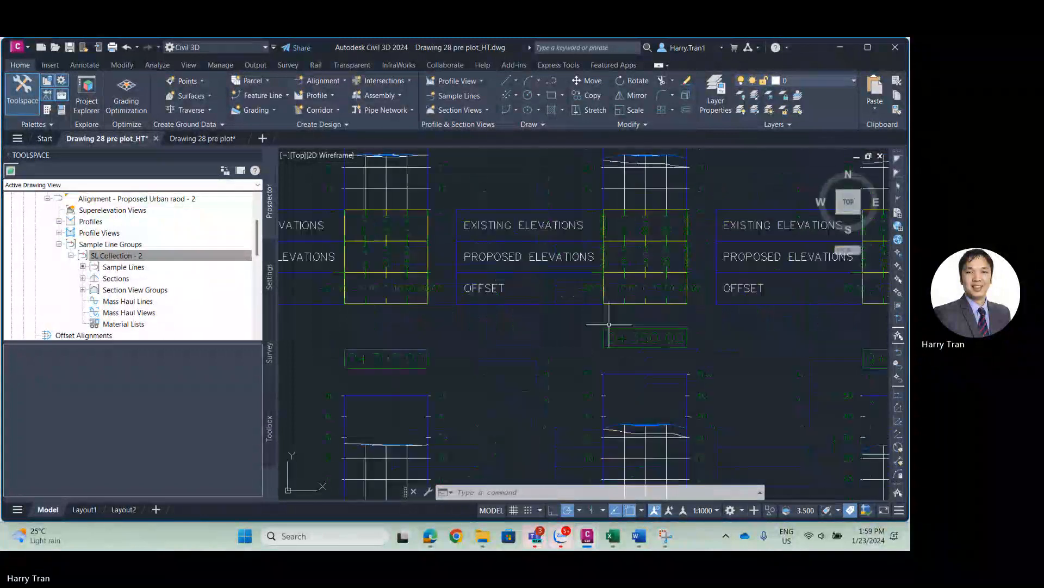
{"action": "scroll", "coordinate": [532, 323], "scroll_direction": "down", "scroll_amount": 6}
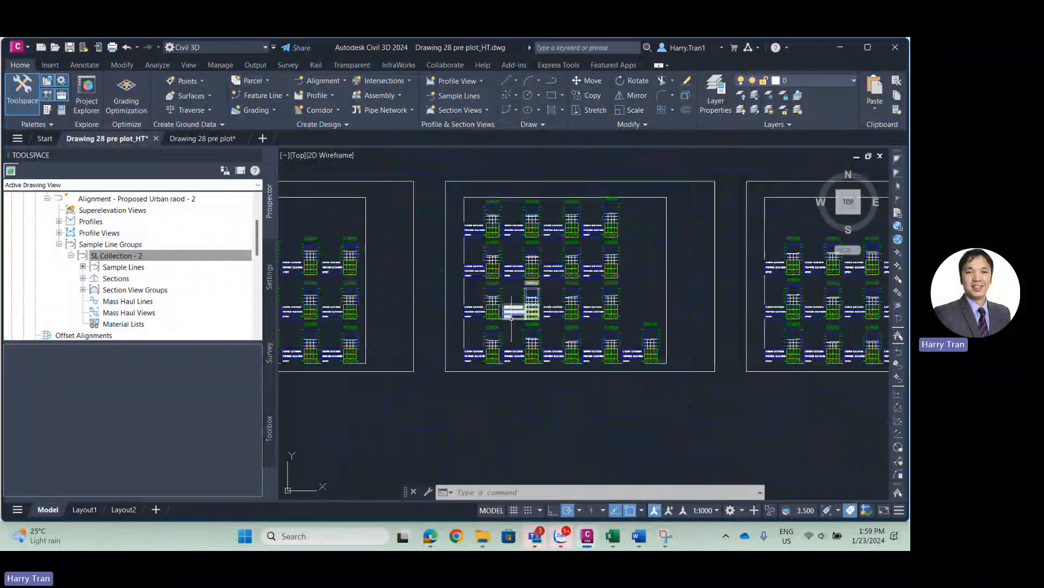
{"action": "scroll", "coordinate": [457, 280], "scroll_direction": "down", "scroll_amount": 3}
{"action": "middle_click_drag", "start_coordinate": [477, 366], "coordinate": [539, 327]}
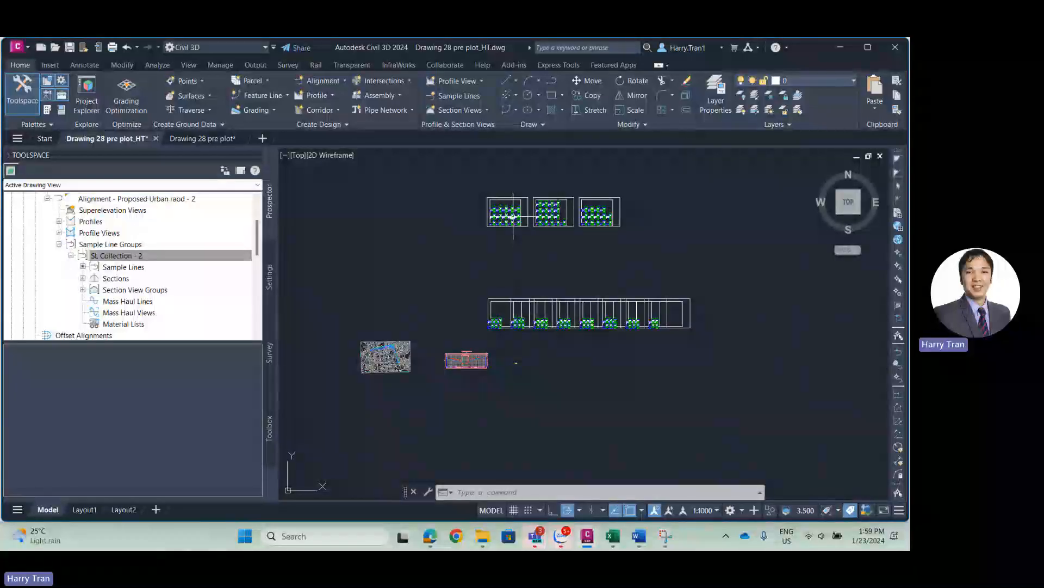
{"action": "scroll", "coordinate": [517, 214], "scroll_direction": "up", "scroll_amount": 2}
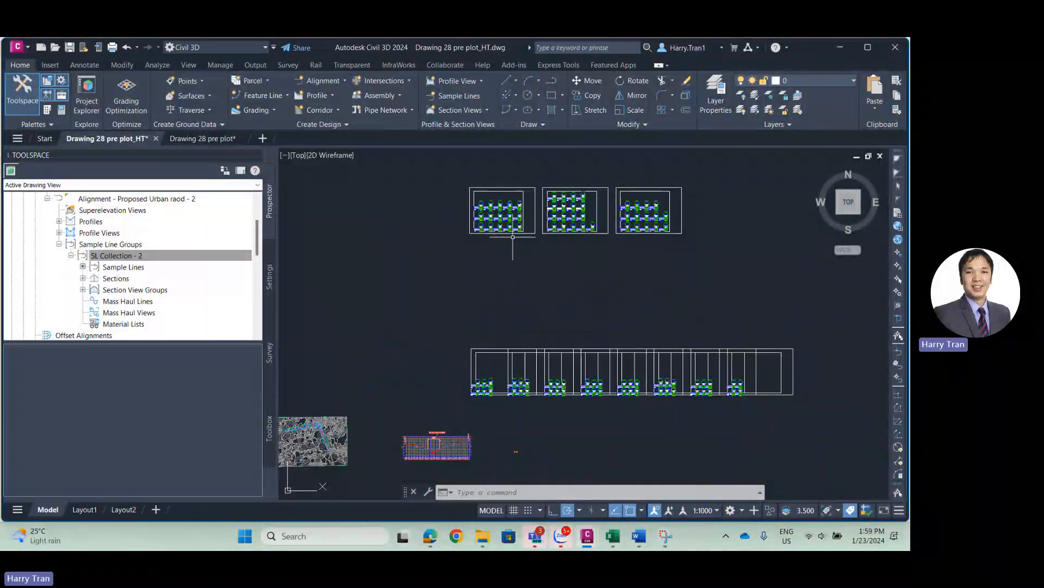
{"action": "scroll", "coordinate": [525, 233], "scroll_direction": "up", "scroll_amount": 7}
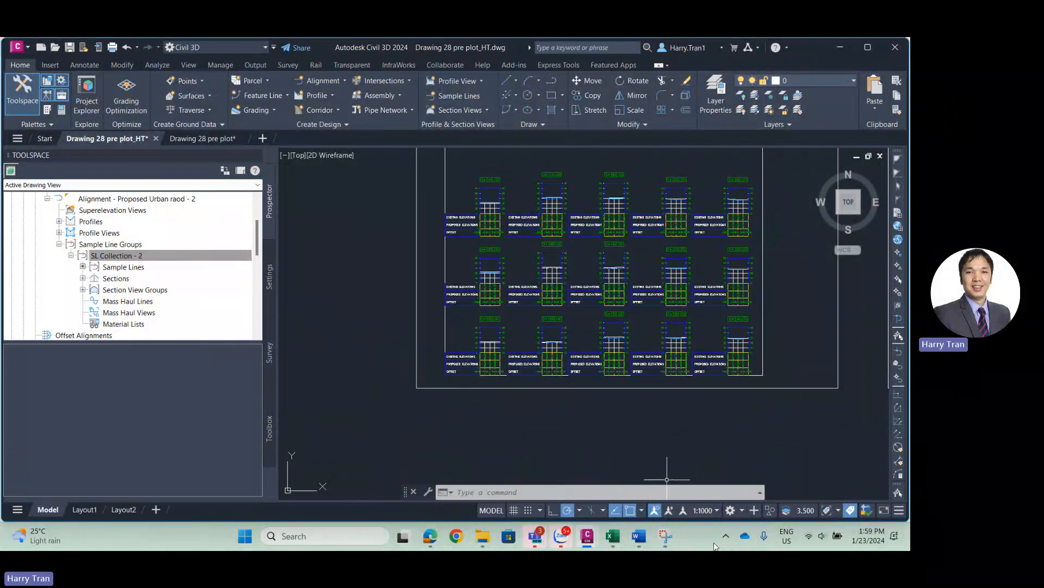
Set the model space annotation scale to 1:500 and compare how both rows of section sheets fit their frames.
{"action": "left_click", "coordinate": [712, 512]}
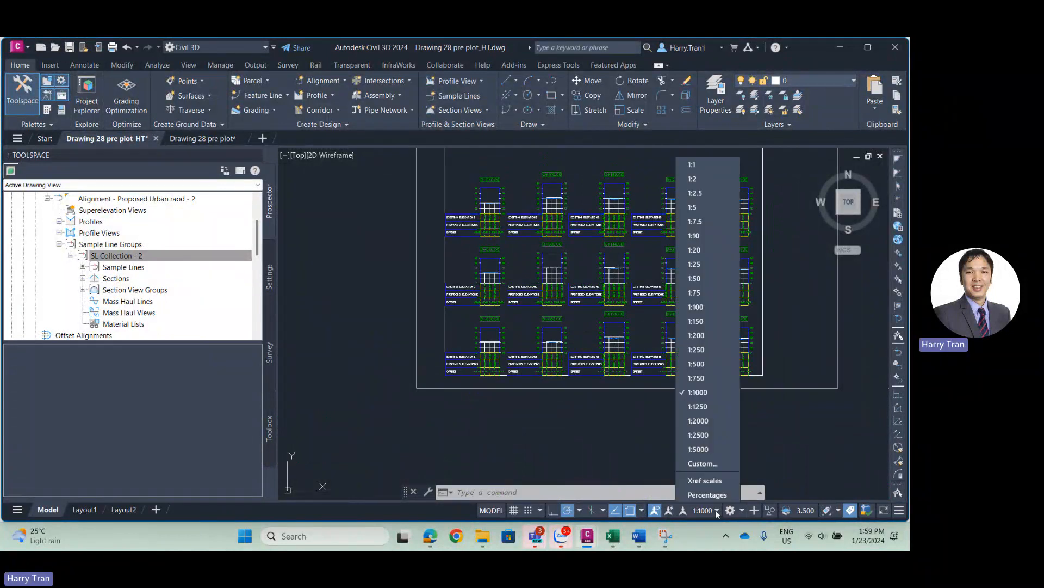
{"action": "left_click", "coordinate": [698, 364]}
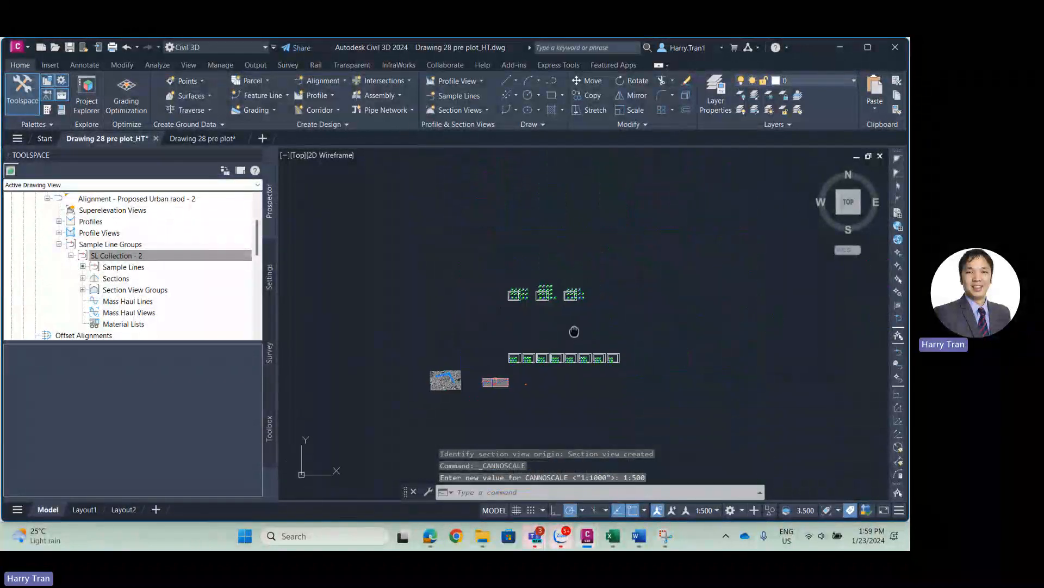
{"action": "scroll", "coordinate": [506, 373], "scroll_direction": "up", "scroll_amount": 5}
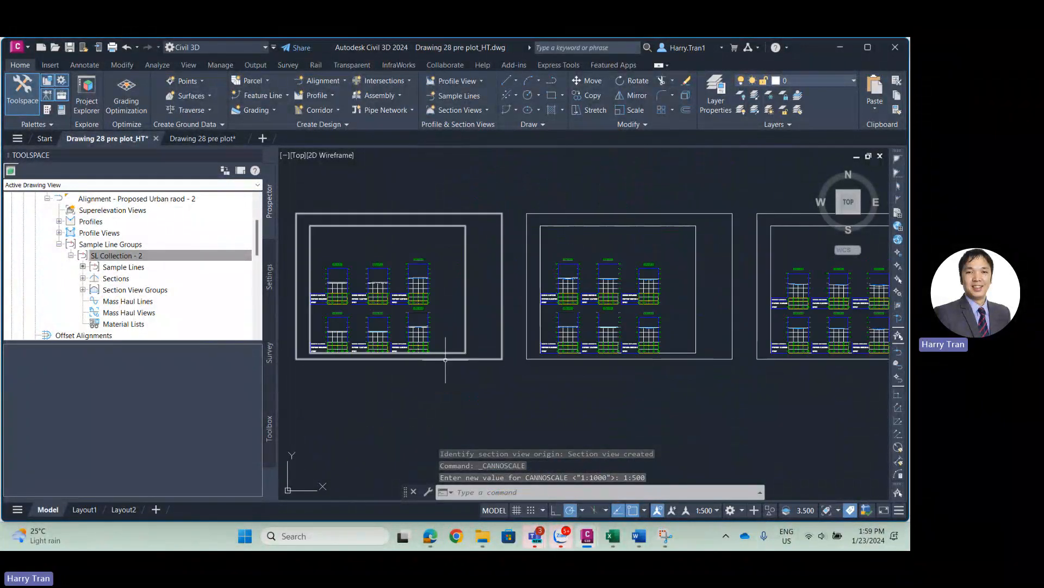
{"action": "scroll", "coordinate": [443, 362], "scroll_direction": "down", "scroll_amount": 5}
{"action": "scroll", "coordinate": [524, 337], "scroll_direction": "down", "scroll_amount": 1}
{"action": "middle_click_drag", "start_coordinate": [579, 253], "coordinate": [561, 292]}
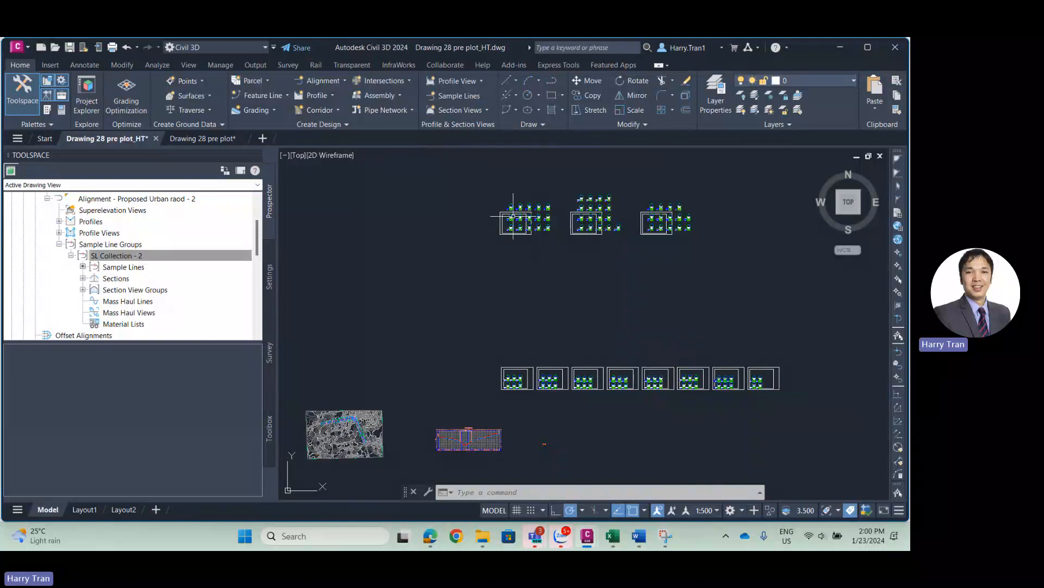
{"action": "middle_click_drag", "start_coordinate": [524, 235], "coordinate": [521, 252]}
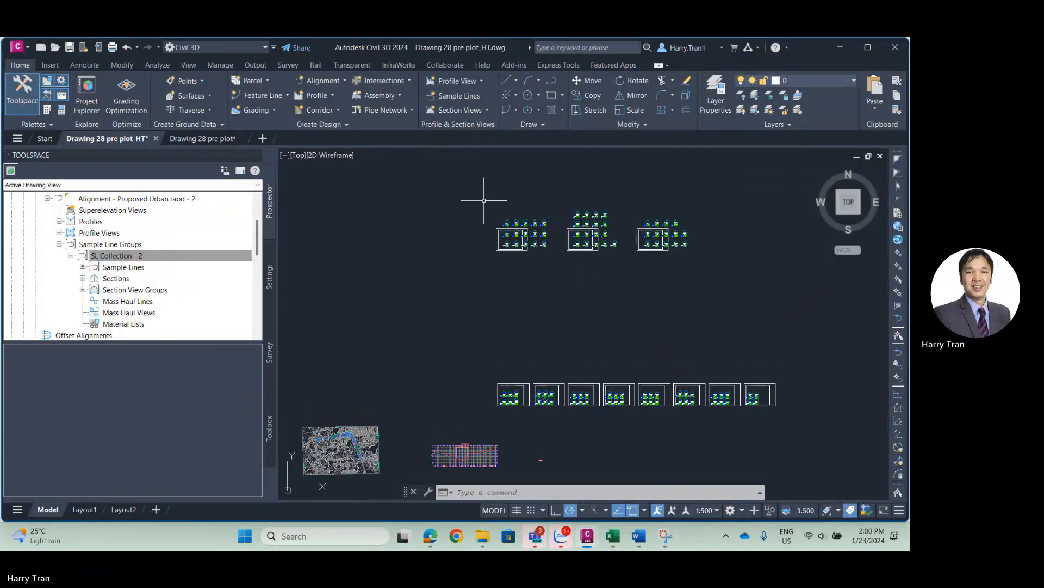
{"action": "left_click", "coordinate": [483, 200]}
{"action": "left_click", "coordinate": [707, 256]}
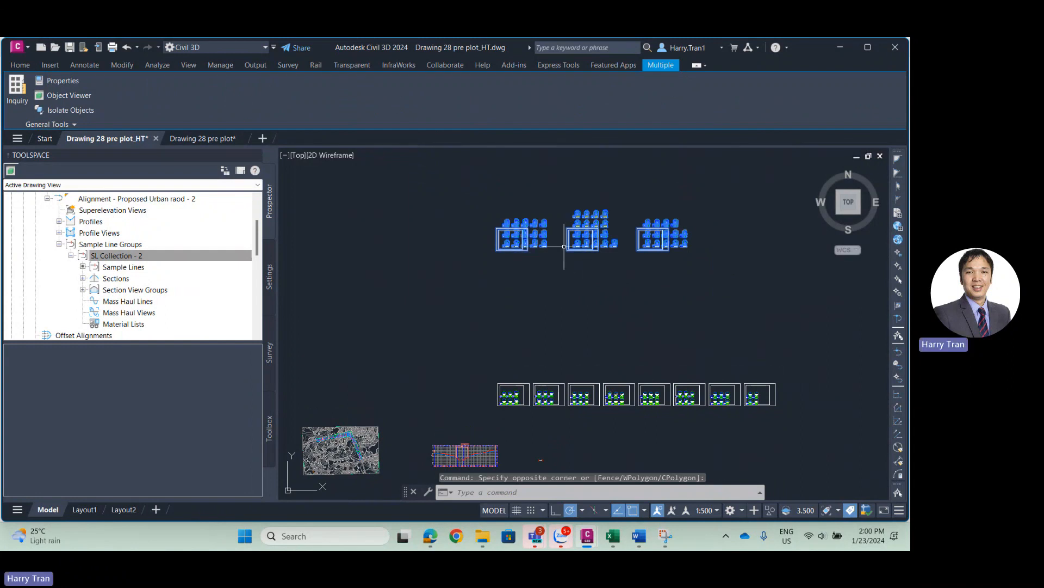
{"action": "key", "text": "Escape"}
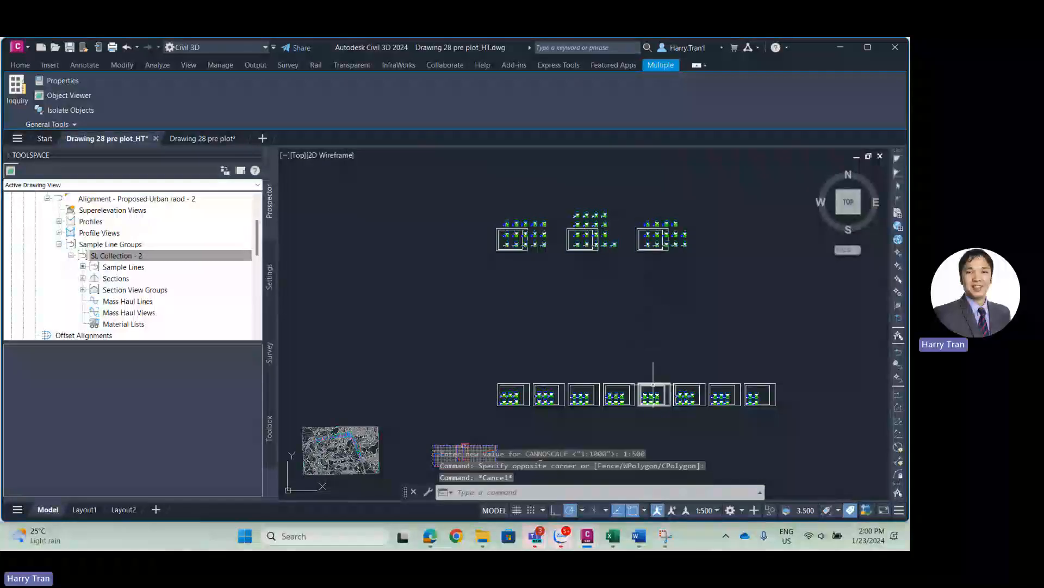
Reselect 1:500 as the model space annotation scale.
{"action": "left_click", "coordinate": [714, 510]}
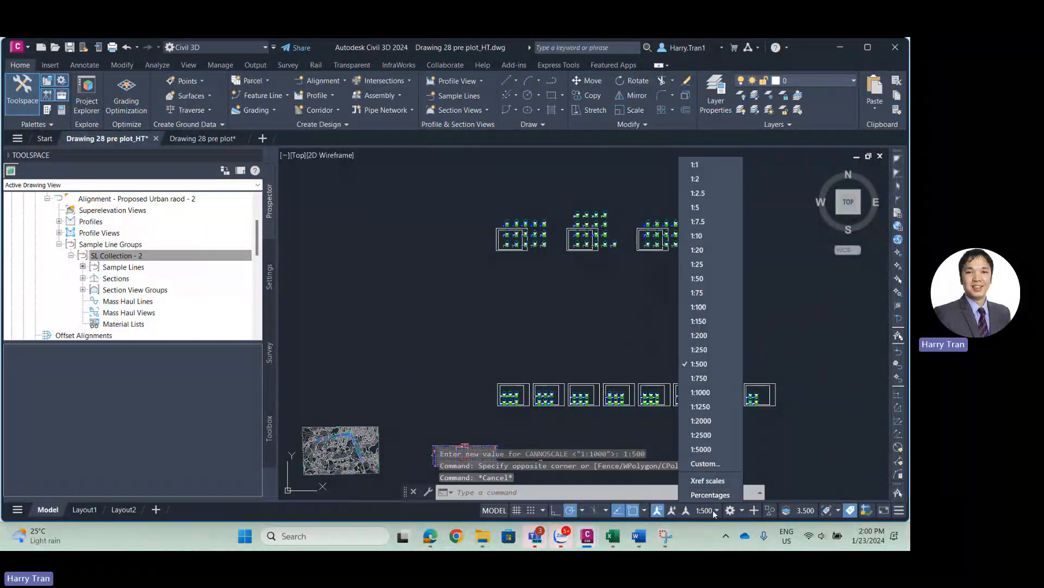
{"action": "left_click", "coordinate": [715, 510]}
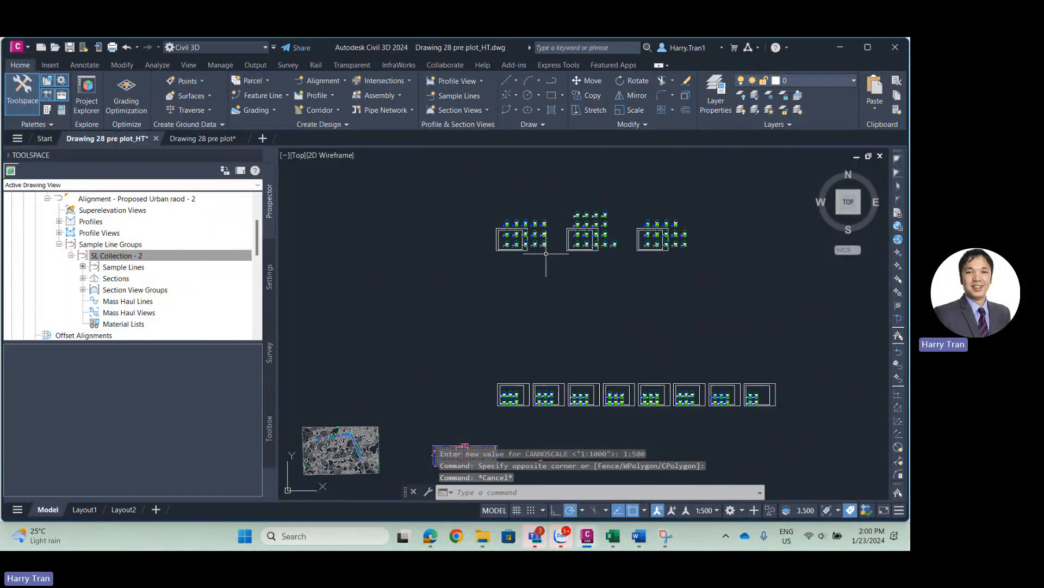
{"action": "left_click", "coordinate": [714, 510]}
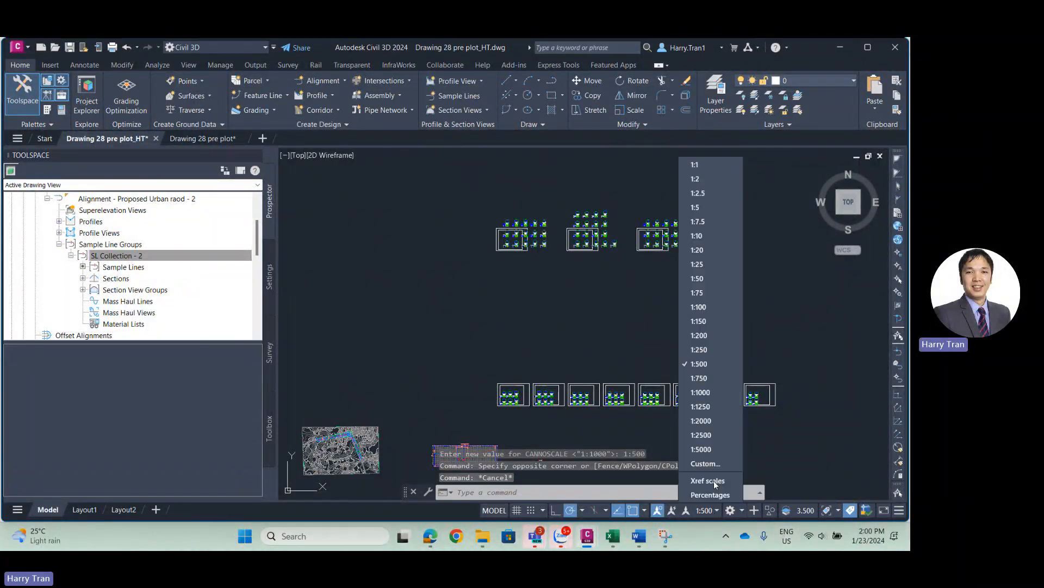
{"action": "left_click", "coordinate": [698, 364]}
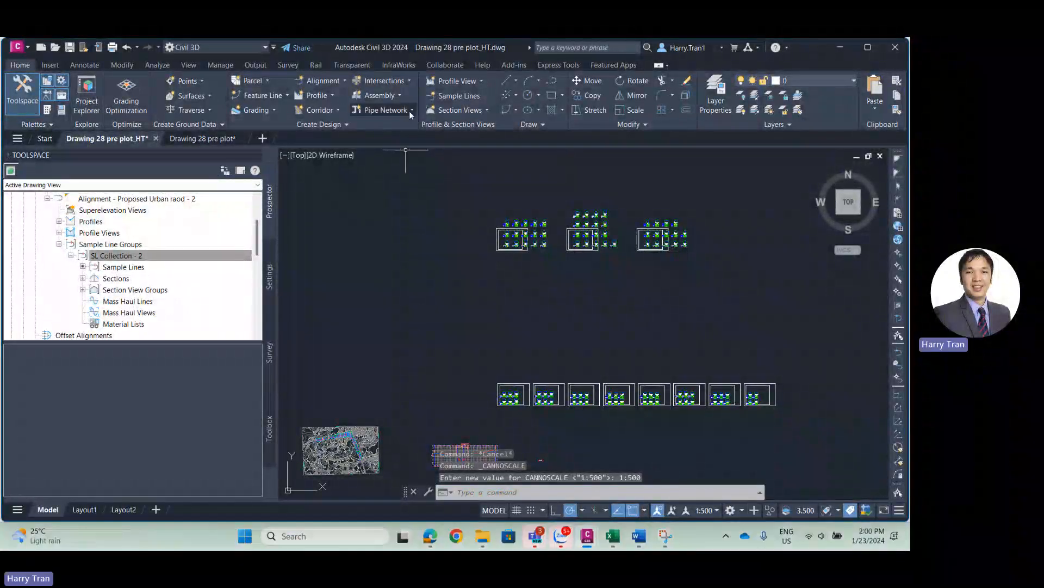
Start multiple section views for SL Collection - 2 with the ISO A1 Section 1 to 500 production template and proceed to the data band settings.
{"action": "left_click", "coordinate": [471, 111]}
{"action": "left_click", "coordinate": [475, 129]}
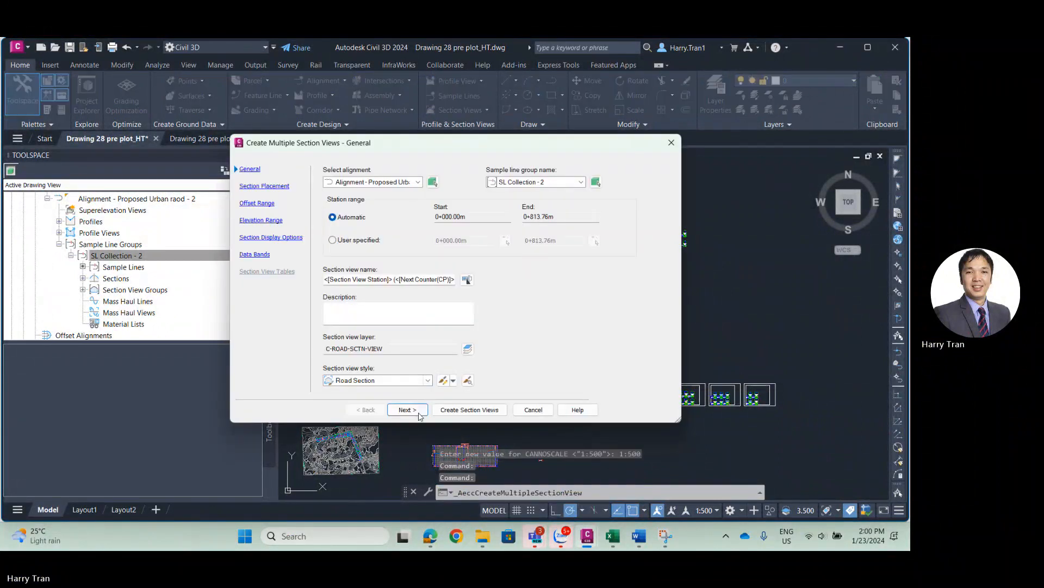
{"action": "left_click", "coordinate": [407, 410]}
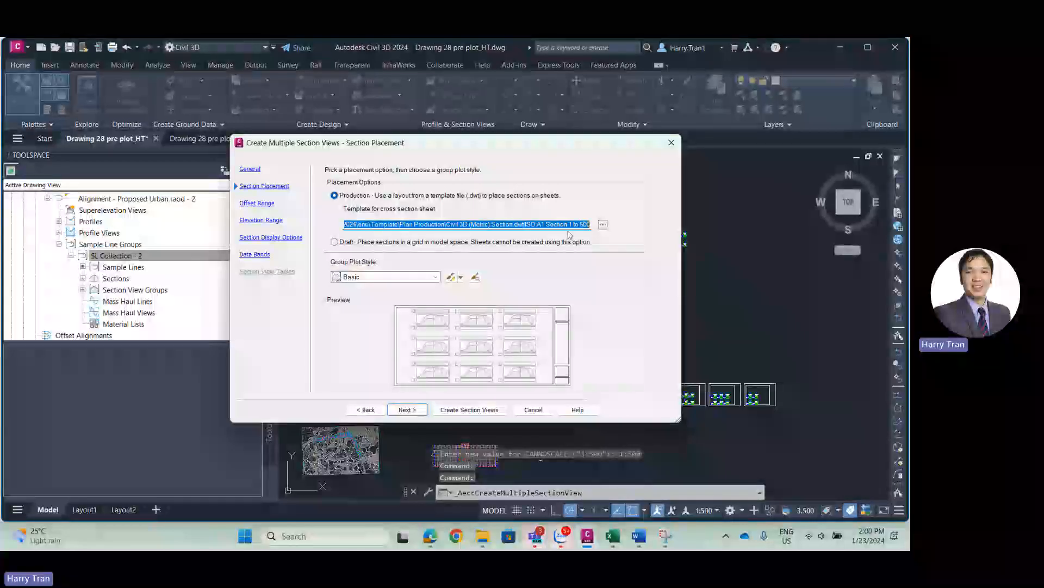
{"action": "left_click", "coordinate": [416, 411]}
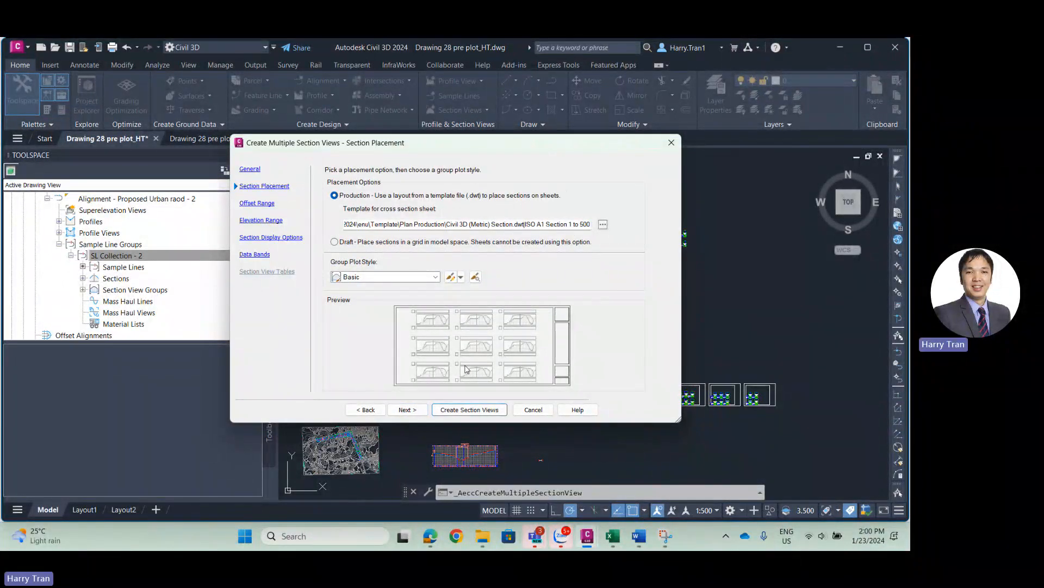
{"action": "left_click", "coordinate": [408, 410]}
{"action": "left_click", "coordinate": [409, 411]}
{"action": "left_click", "coordinate": [410, 412]}
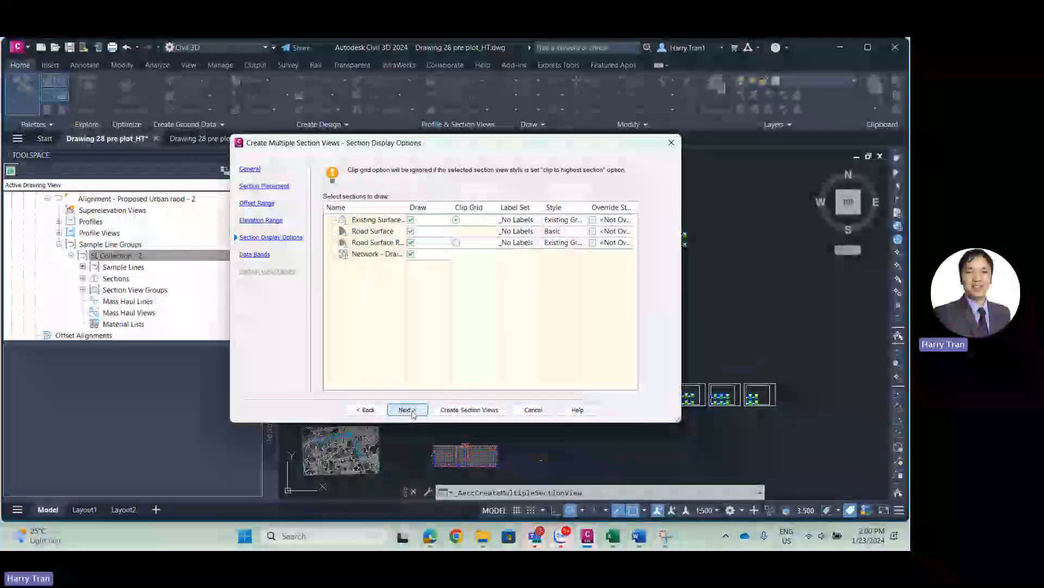
{"action": "left_click", "coordinate": [412, 412]}
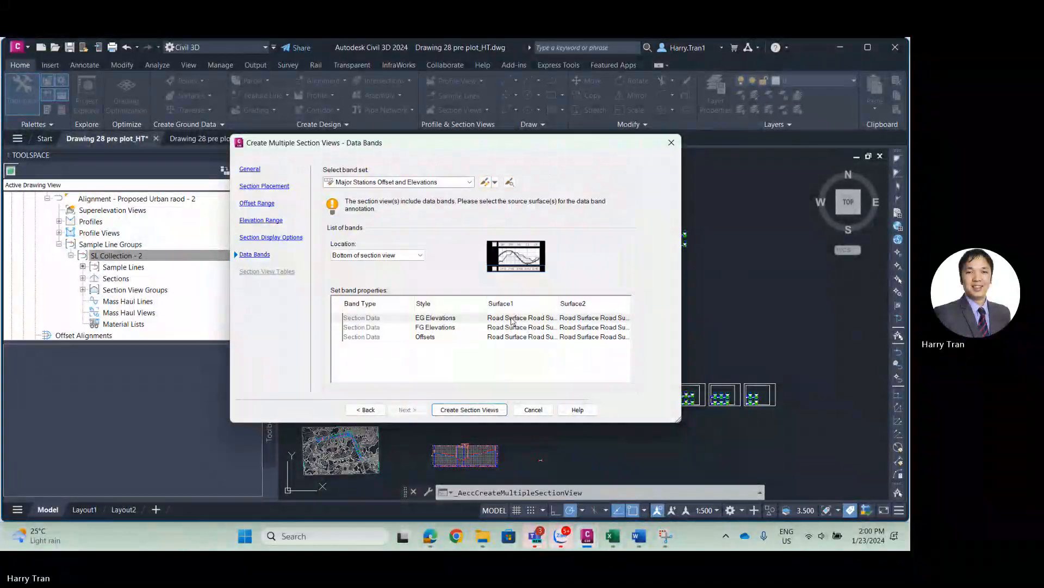
Set both Surface1 and Surface2 of the EG Elevations band to Existing Surface (ES).
{"action": "left_click", "coordinate": [514, 319]}
{"action": "left_click", "coordinate": [573, 319]}
{"action": "left_click", "coordinate": [538, 338]}
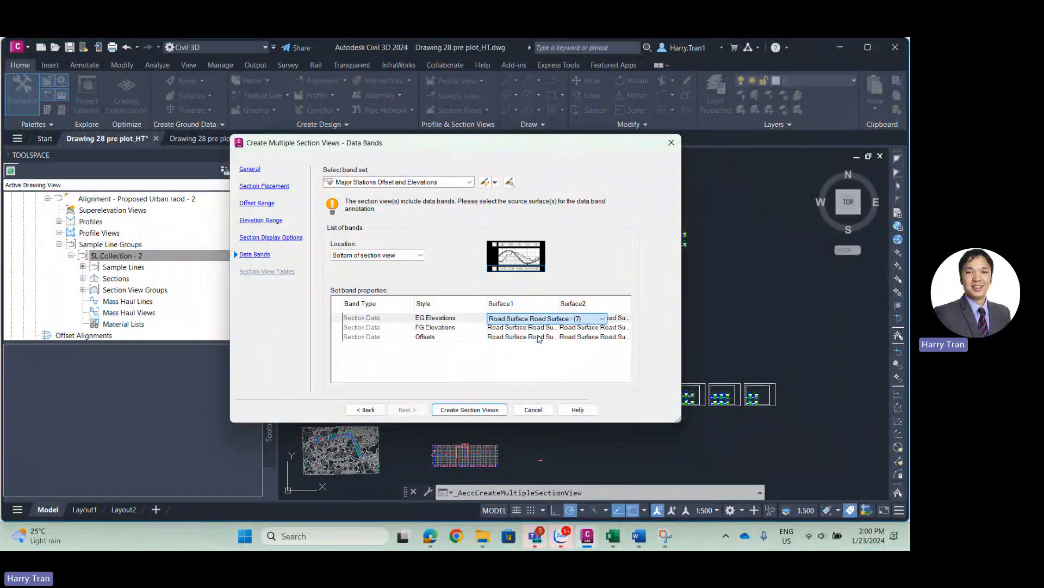
{"action": "left_click", "coordinate": [578, 318]}
{"action": "left_click", "coordinate": [578, 319]}
{"action": "left_click", "coordinate": [567, 337]}
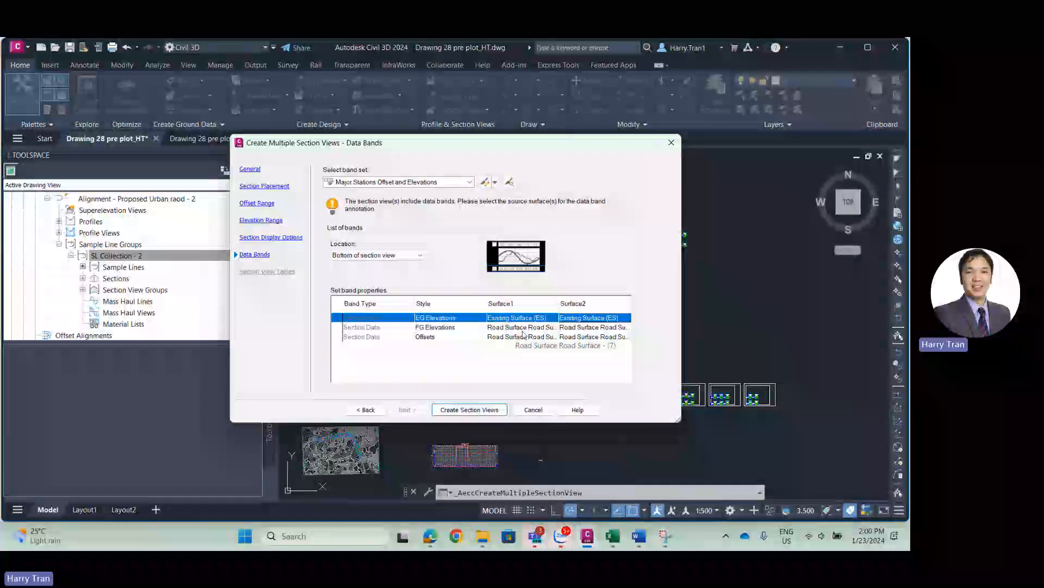
Generate the section views, place their origin above the overflowing row of 1:1000 sheets, and compare the rows' sheet layouts.
{"action": "left_click", "coordinate": [469, 409]}
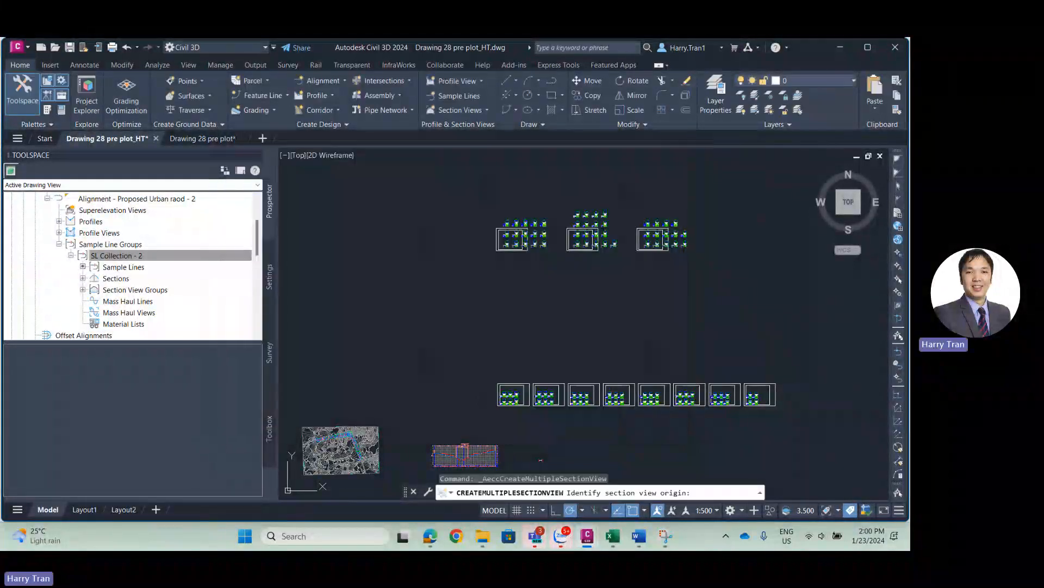
{"action": "scroll", "coordinate": [478, 314], "scroll_direction": "down", "scroll_amount": 2}
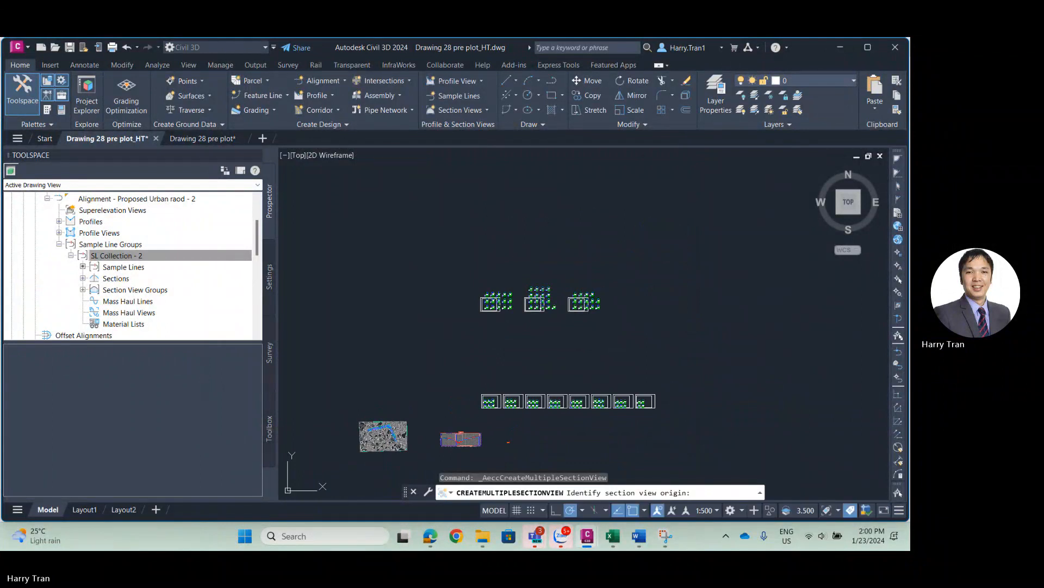
{"action": "left_click", "coordinate": [482, 231]}
{"action": "scroll", "coordinate": [508, 233], "scroll_direction": "up", "scroll_amount": 5}
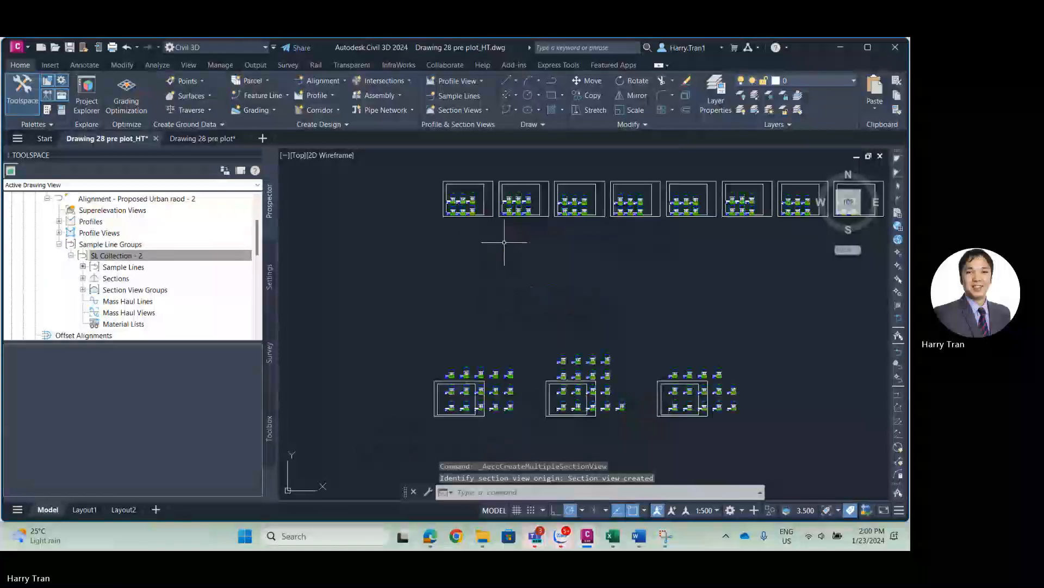
{"action": "scroll", "coordinate": [492, 310], "scroll_direction": "down", "scroll_amount": 2}
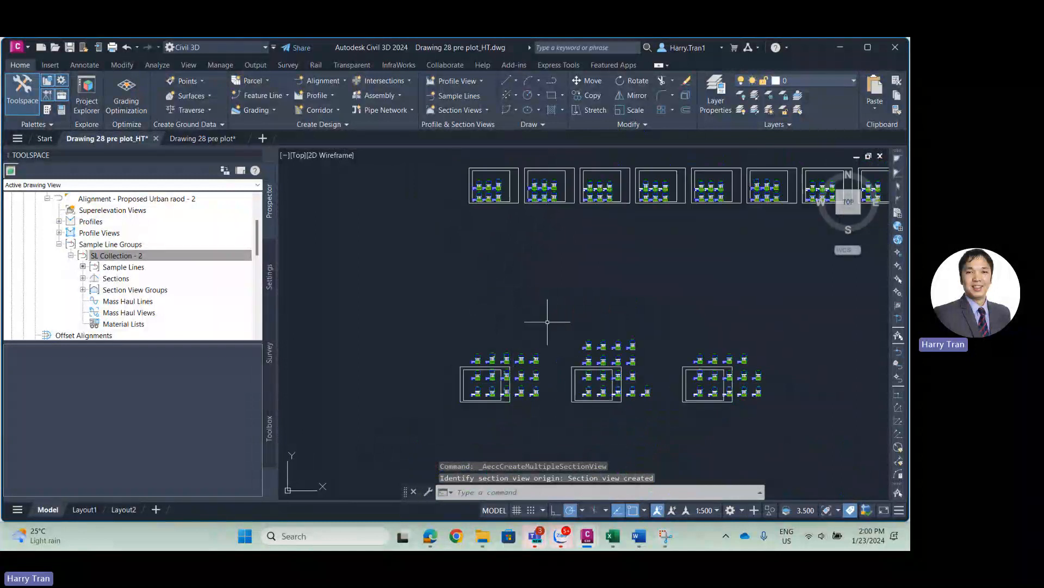
{"action": "middle_click_drag", "start_coordinate": [538, 262], "coordinate": [407, 287]}
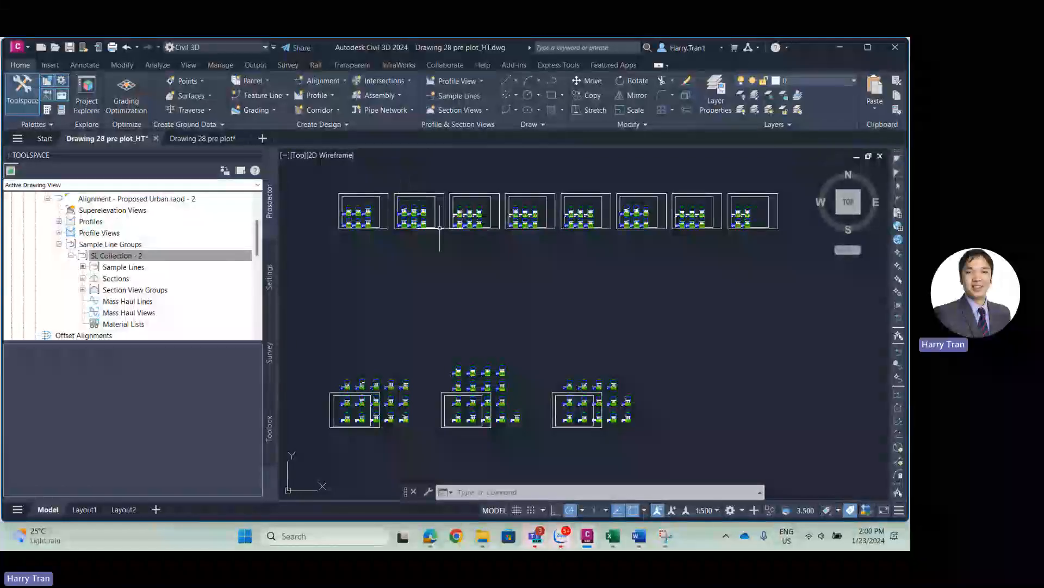
{"action": "scroll", "coordinate": [556, 225], "scroll_direction": "down", "scroll_amount": 4}
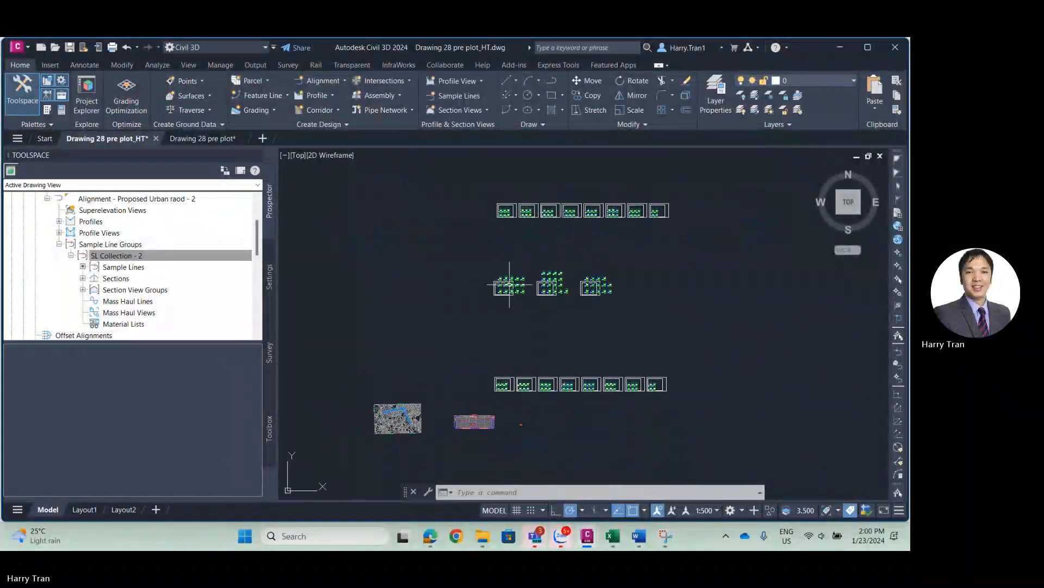
Erase the middle row of three overflowing section sheets together with their section views.
{"action": "left_click", "coordinate": [490, 251]}
{"action": "left_click", "coordinate": [625, 309]}
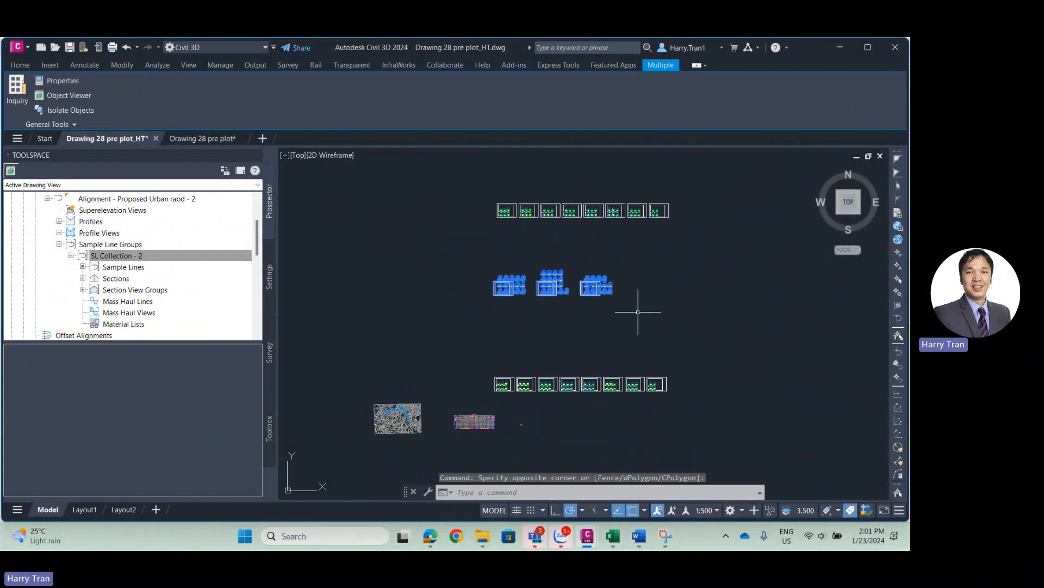
{"action": "key", "text": "Delete"}
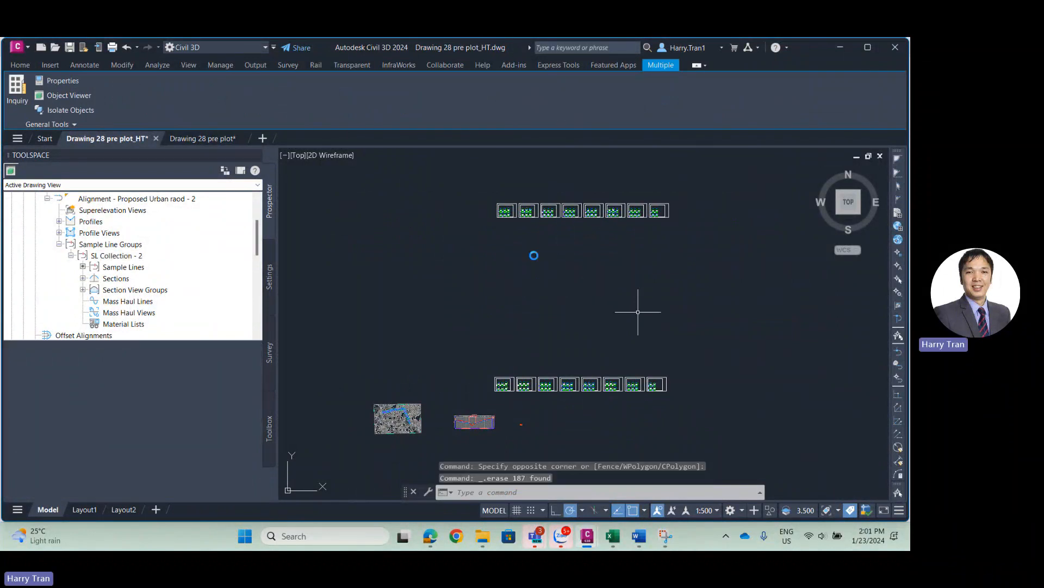
Erase the uppermost row of section sheets with all its section views, keeping the original row near the profile view.
{"action": "middle_click_drag", "start_coordinate": [487, 212], "coordinate": [501, 284]}
{"action": "left_click", "coordinate": [497, 214]}
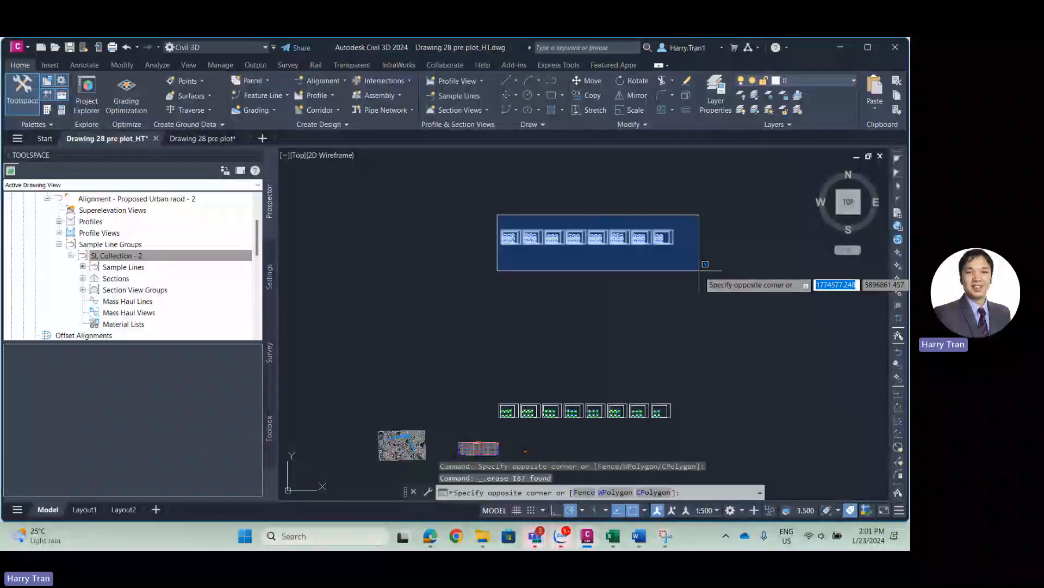
{"action": "left_click", "coordinate": [704, 272]}
{"action": "key", "text": "Delete"}
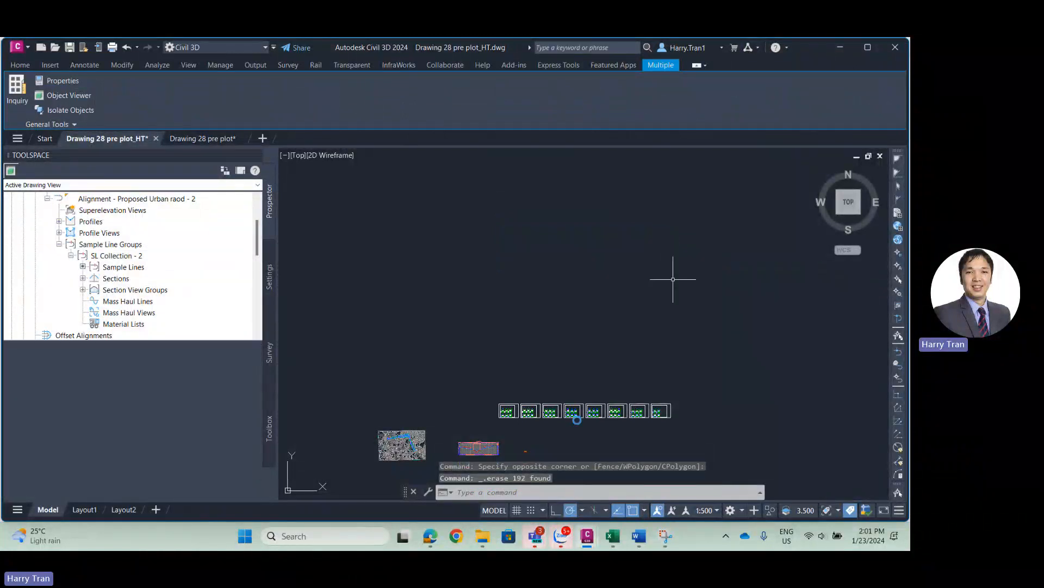
{"action": "scroll", "coordinate": [403, 445], "scroll_direction": "up", "scroll_amount": 10}
{"action": "scroll", "coordinate": [282, 365], "scroll_direction": "down", "scroll_amount": 8}
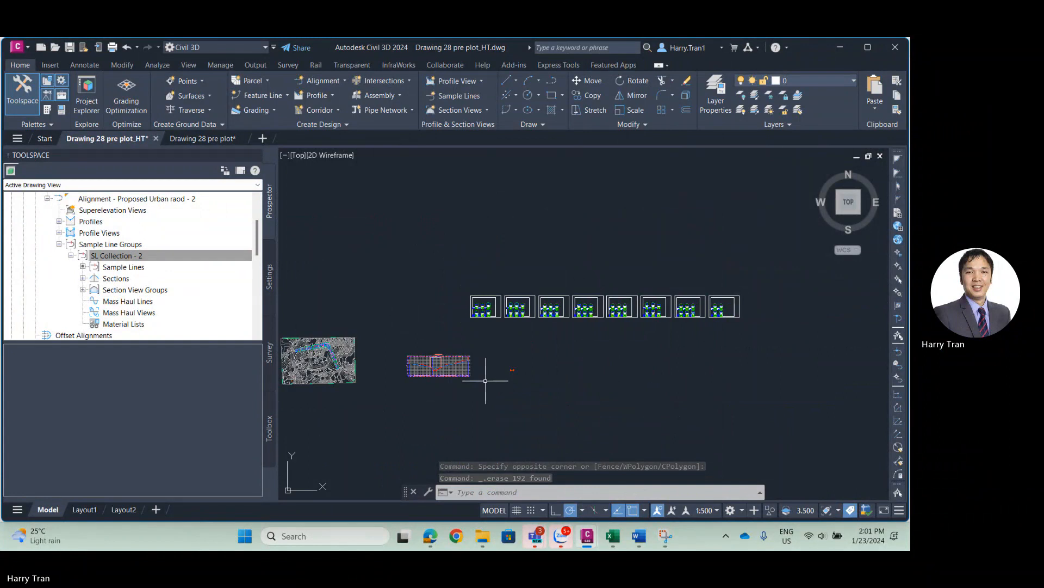
{"action": "scroll", "coordinate": [424, 364], "scroll_direction": "up", "scroll_amount": 4}
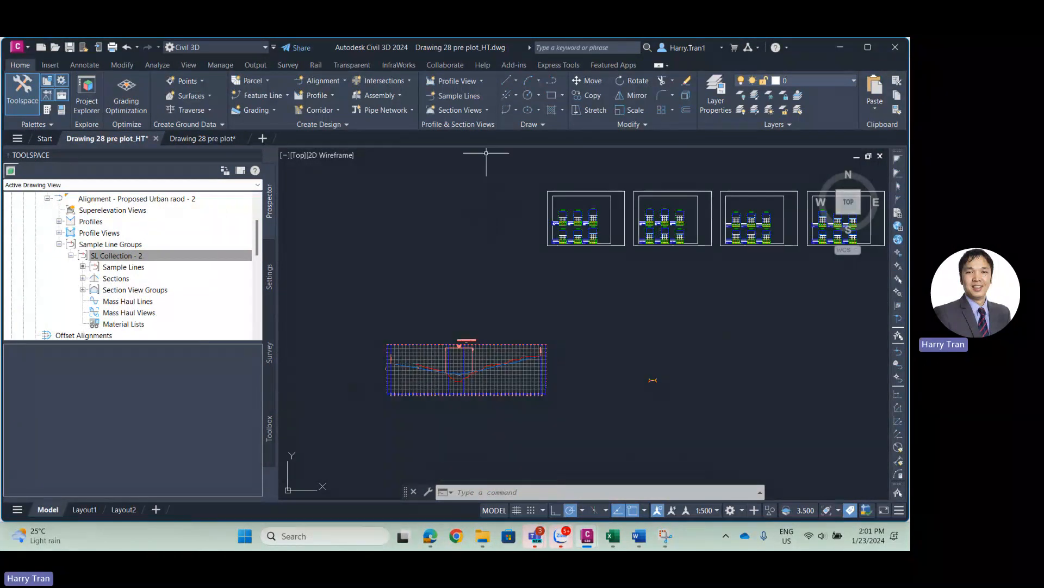